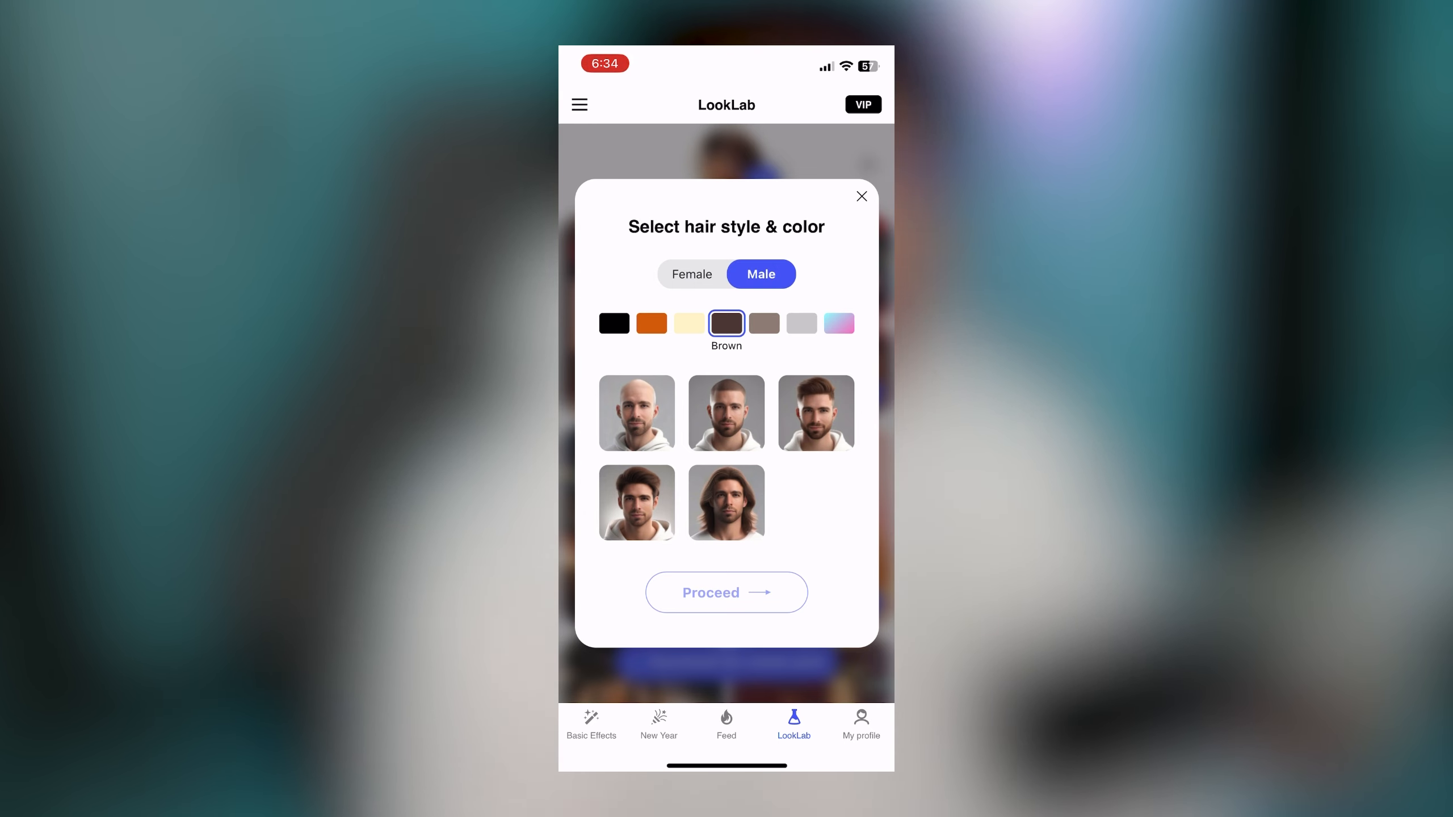
Show the female options in the hair style and color selection.
click(691, 275)
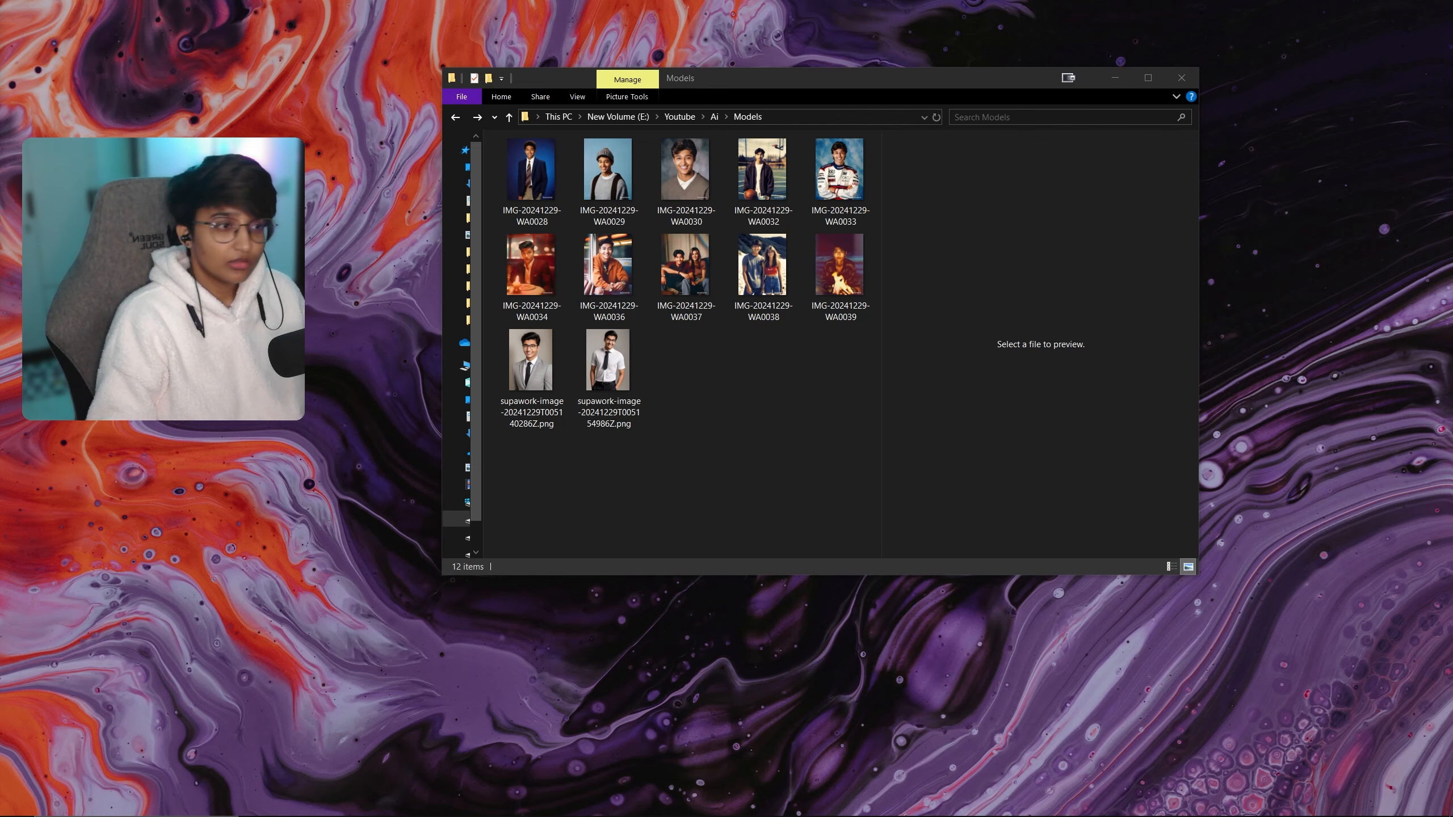
Preview several of the generated portraits in the Models folder.
click(881, 406)
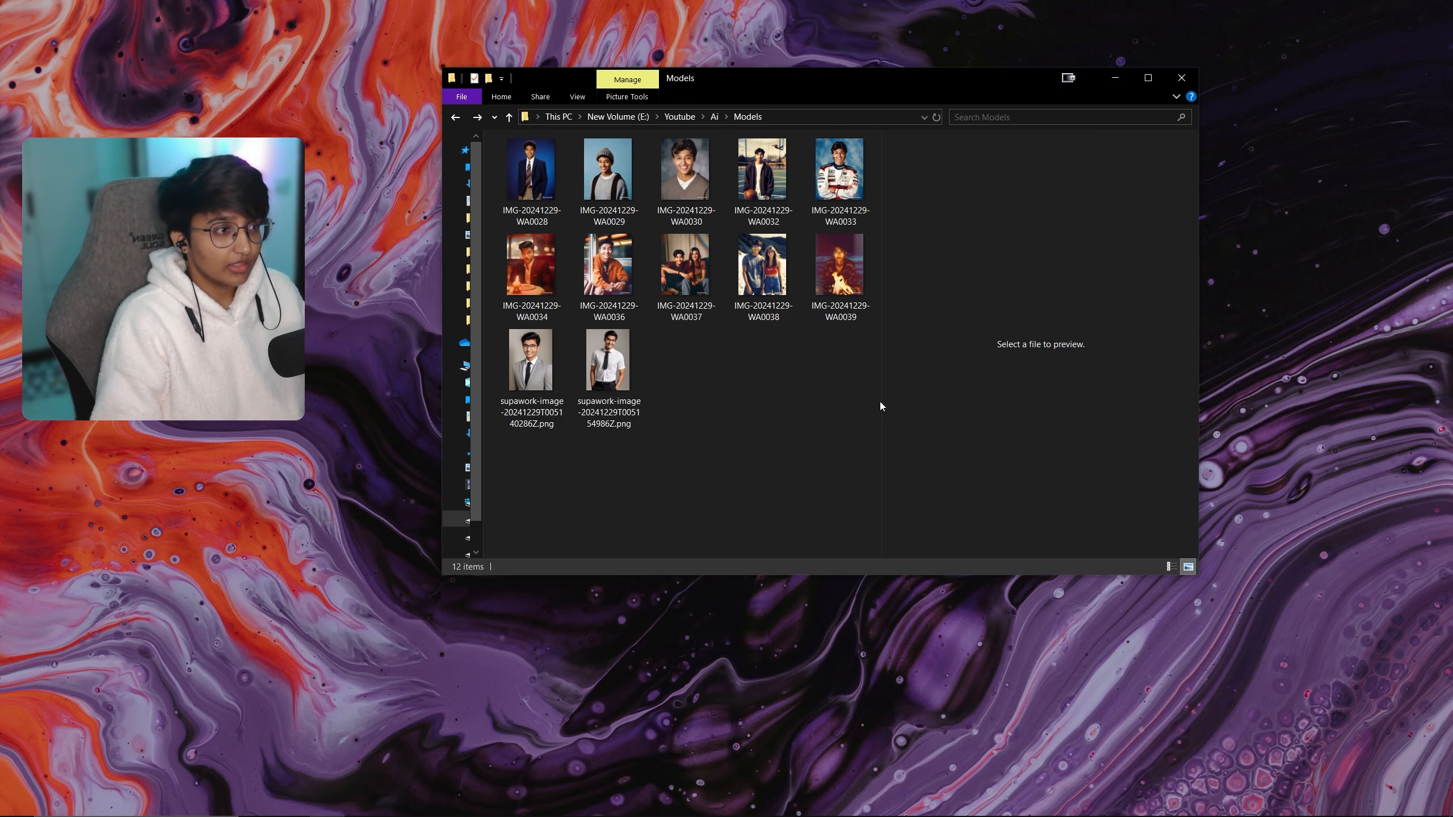
drag(876, 473, 555, 195)
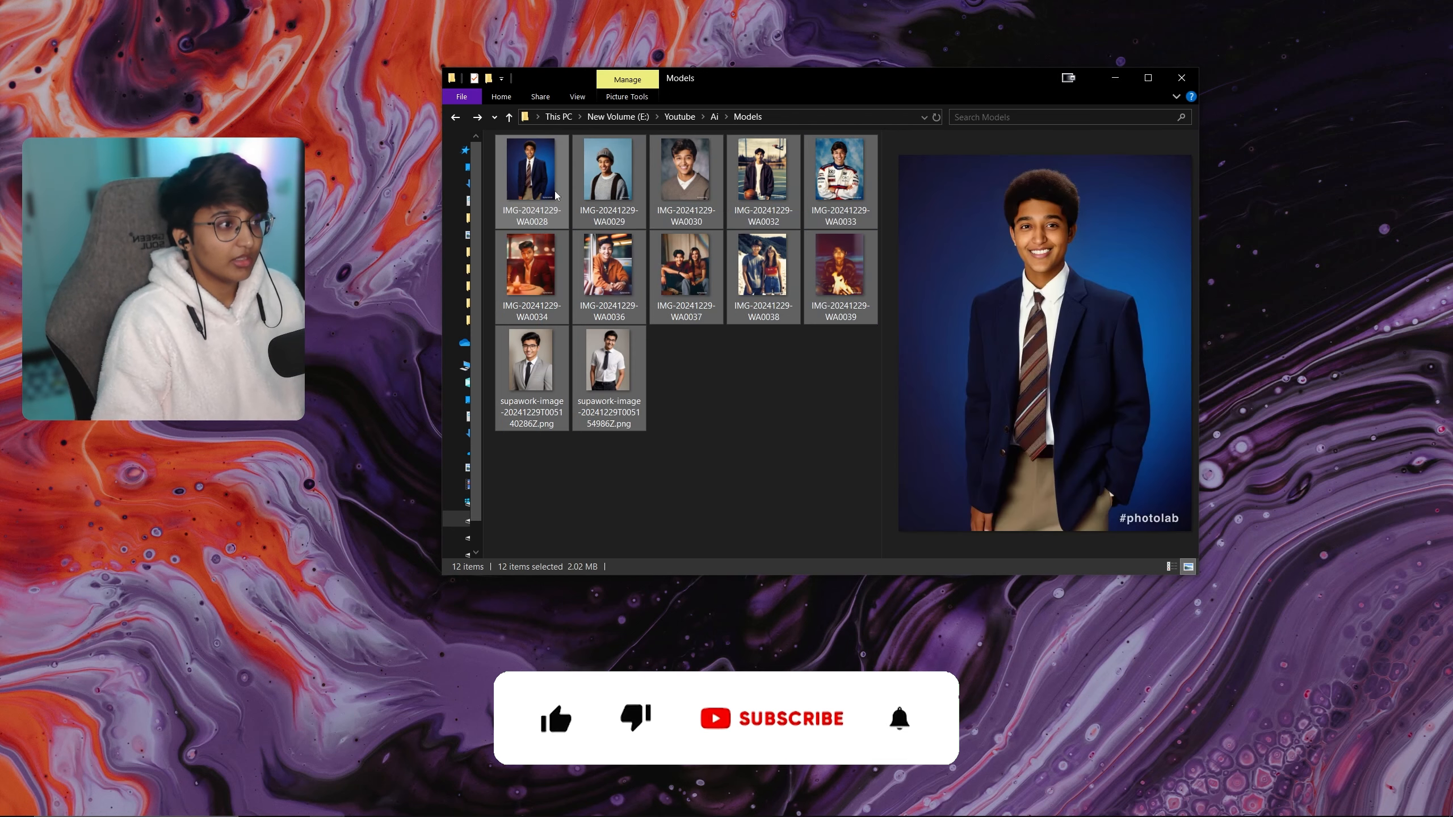
click(807, 386)
click(687, 295)
click(763, 286)
click(836, 286)
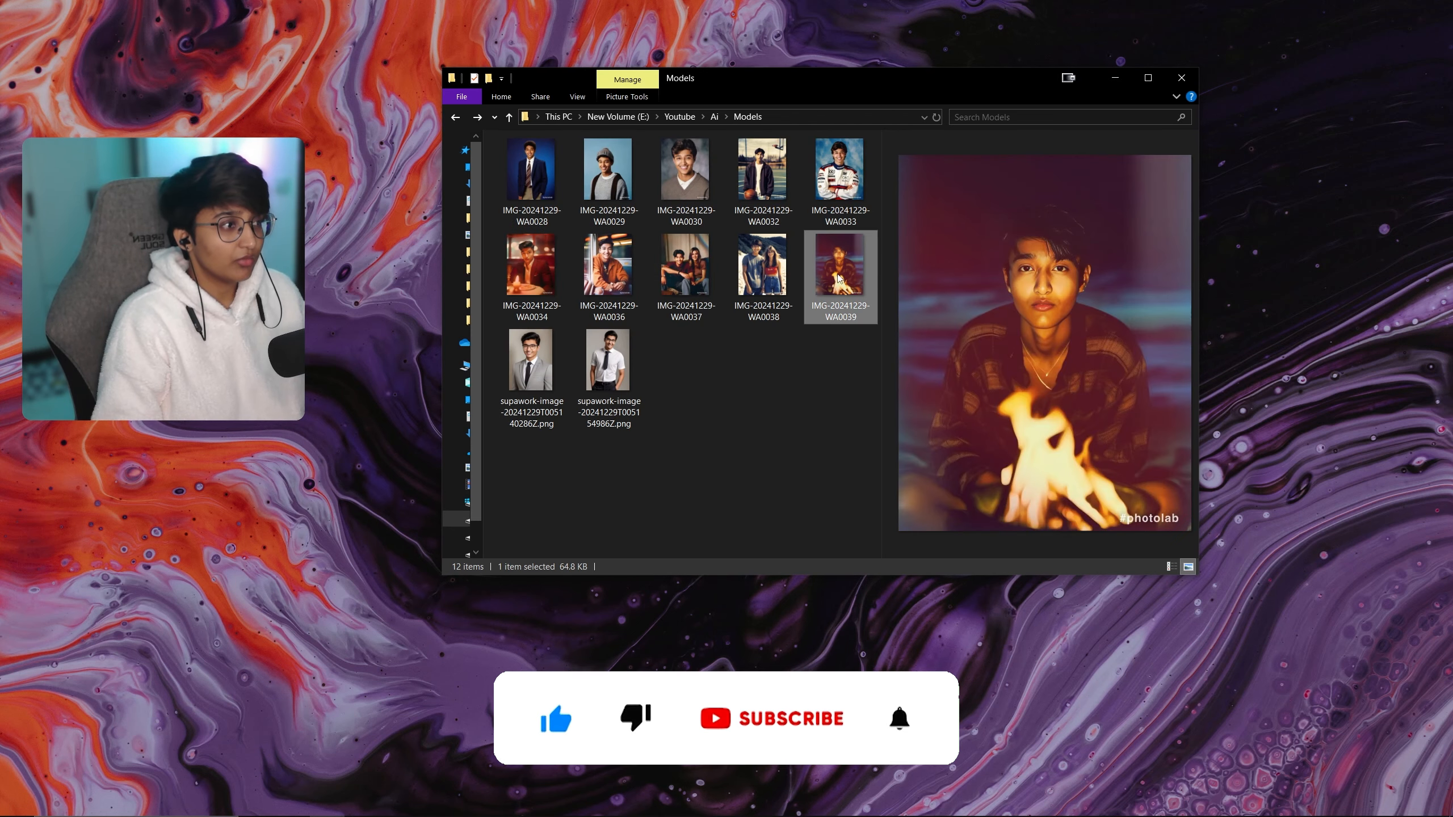
click(789, 385)
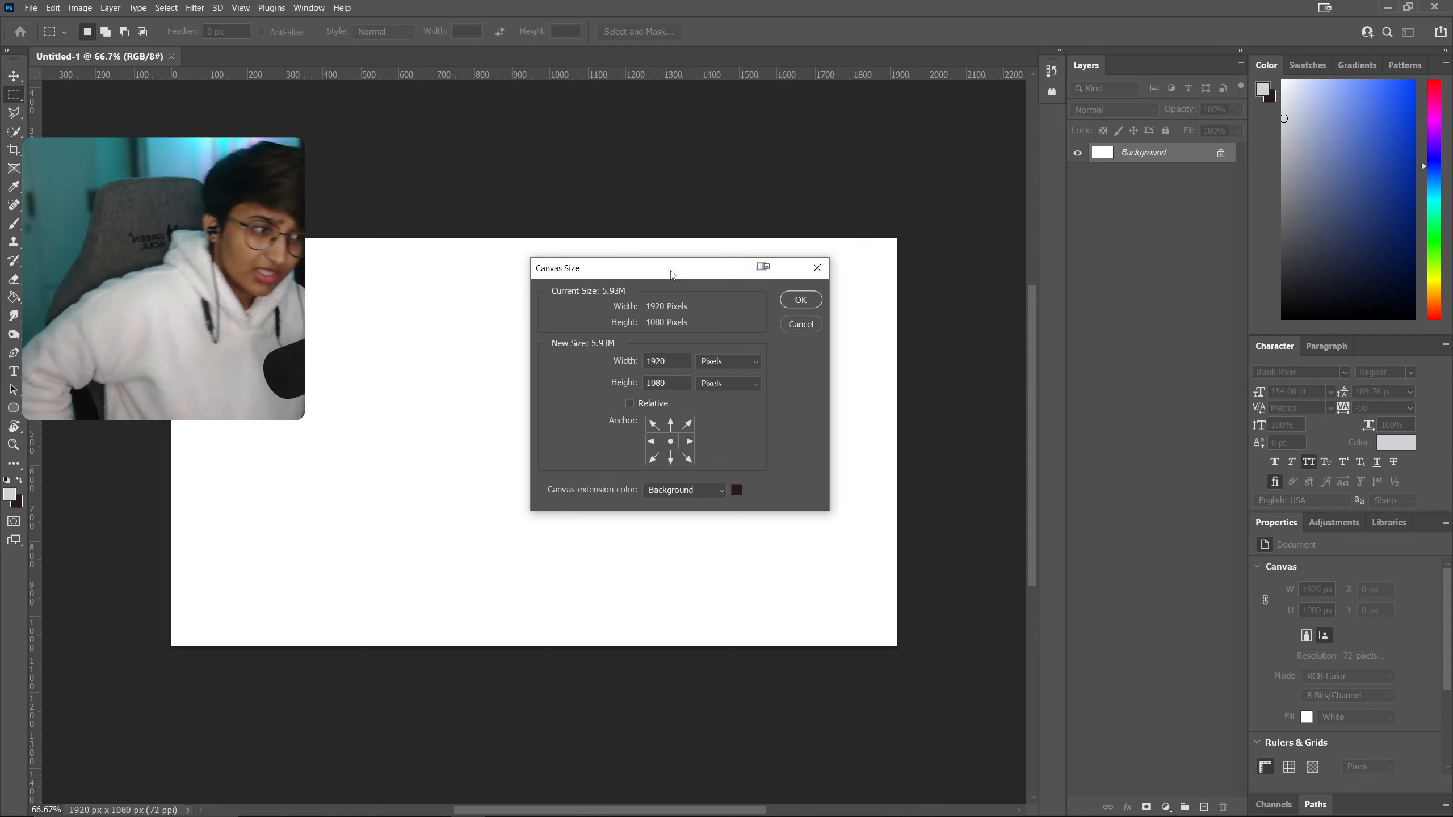
Close the canvas size settings and place the photo IMG-20241229-WA0036 from the Models folder into the 1920 x 1080 px document.
click(817, 269)
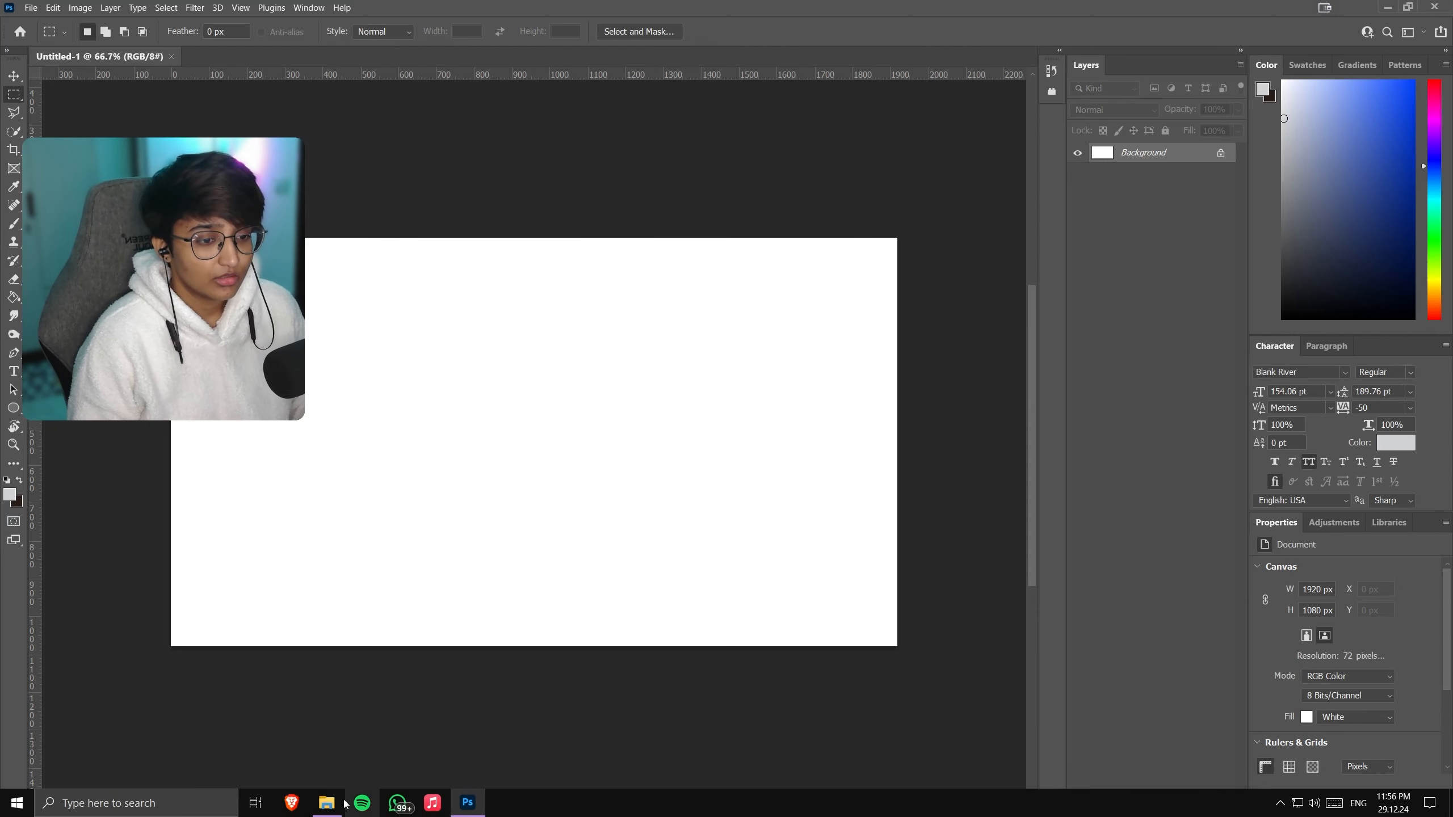
click(327, 803)
click(549, 189)
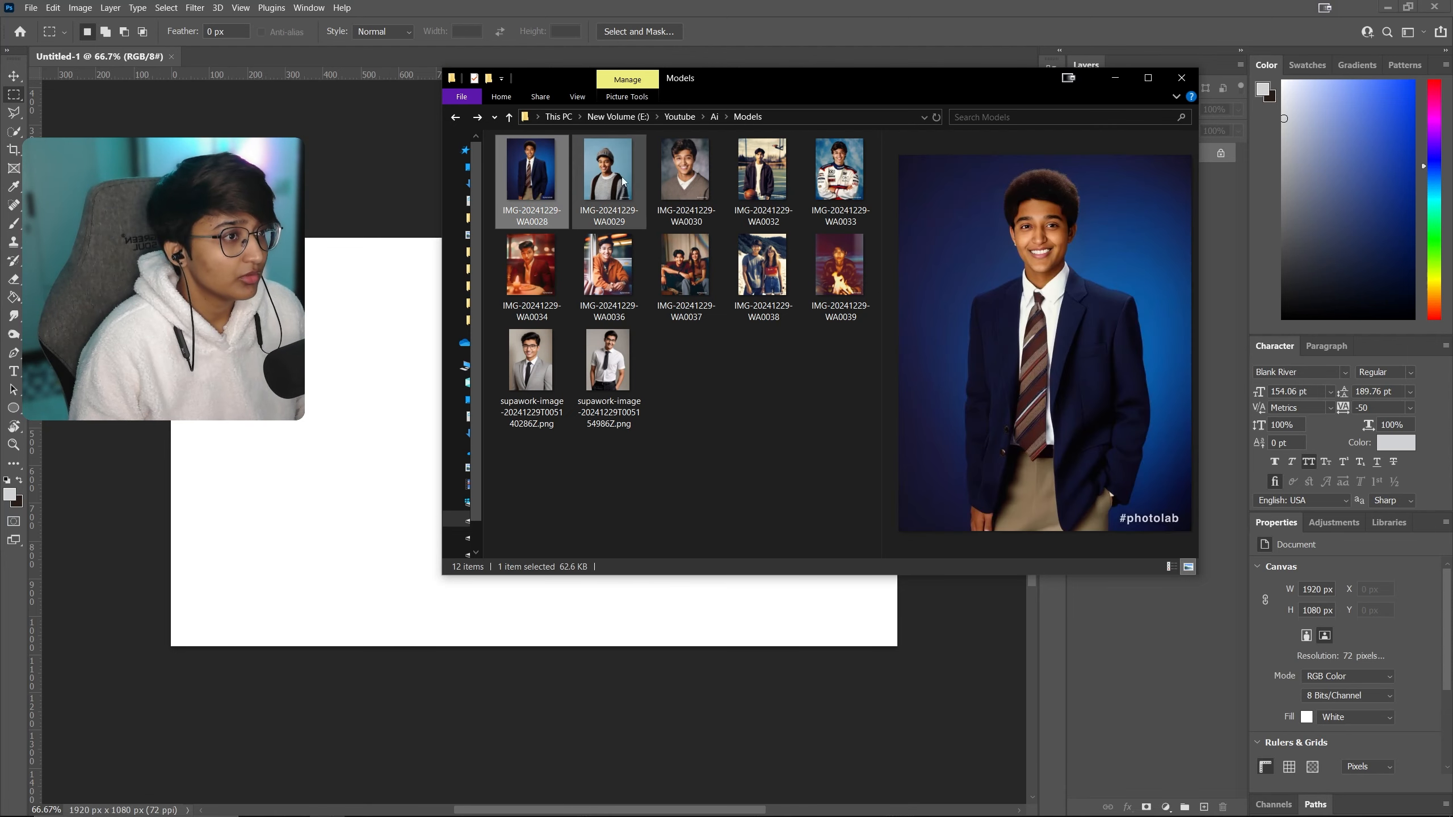
key(Right)
key(Right)
key(Right)
key(Right)
key(Right)
key(Right)
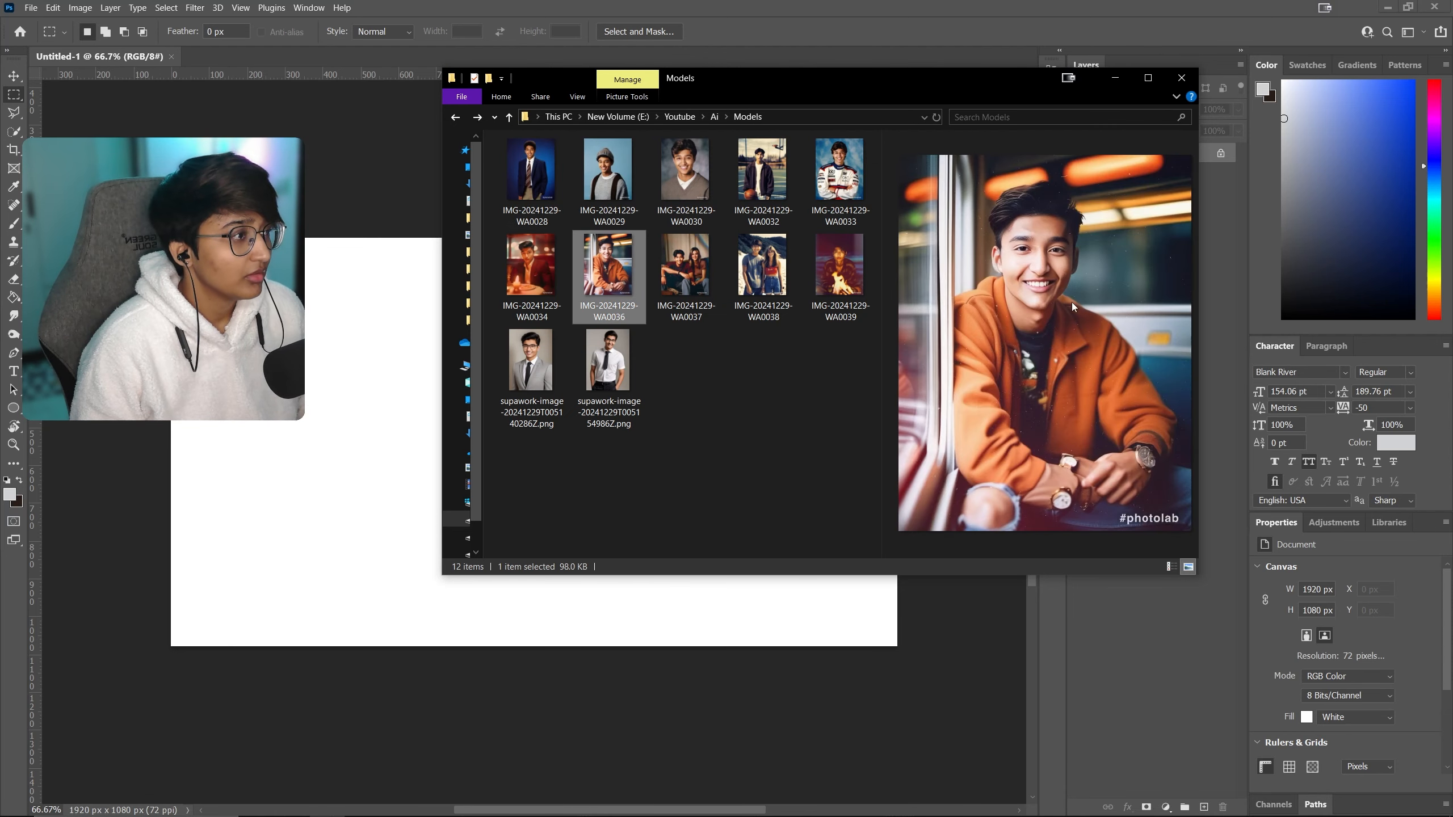
click(350, 428)
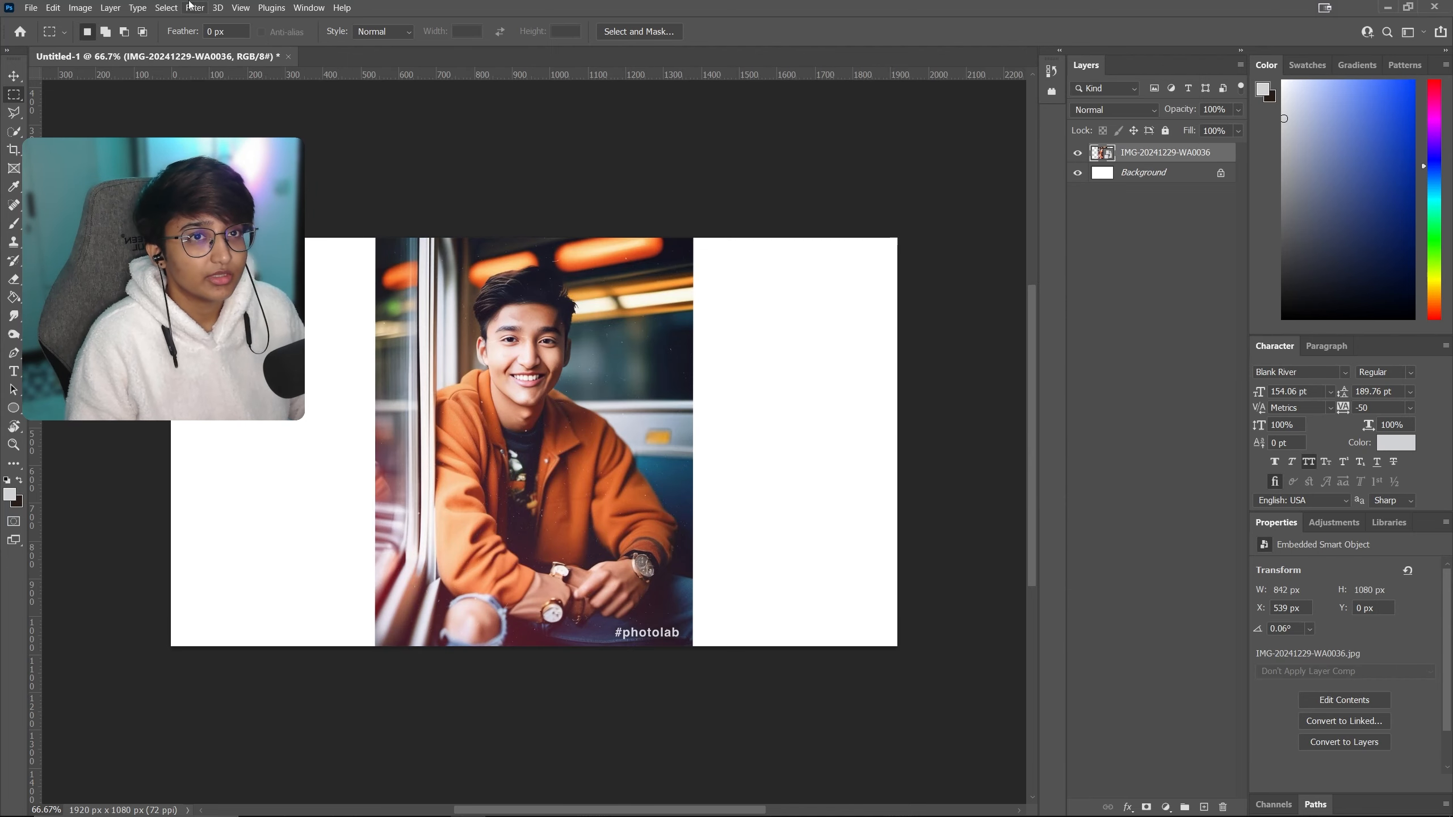
Copy the photo's automatically selected subject to a new layer and hide the original photo layer.
click(169, 7)
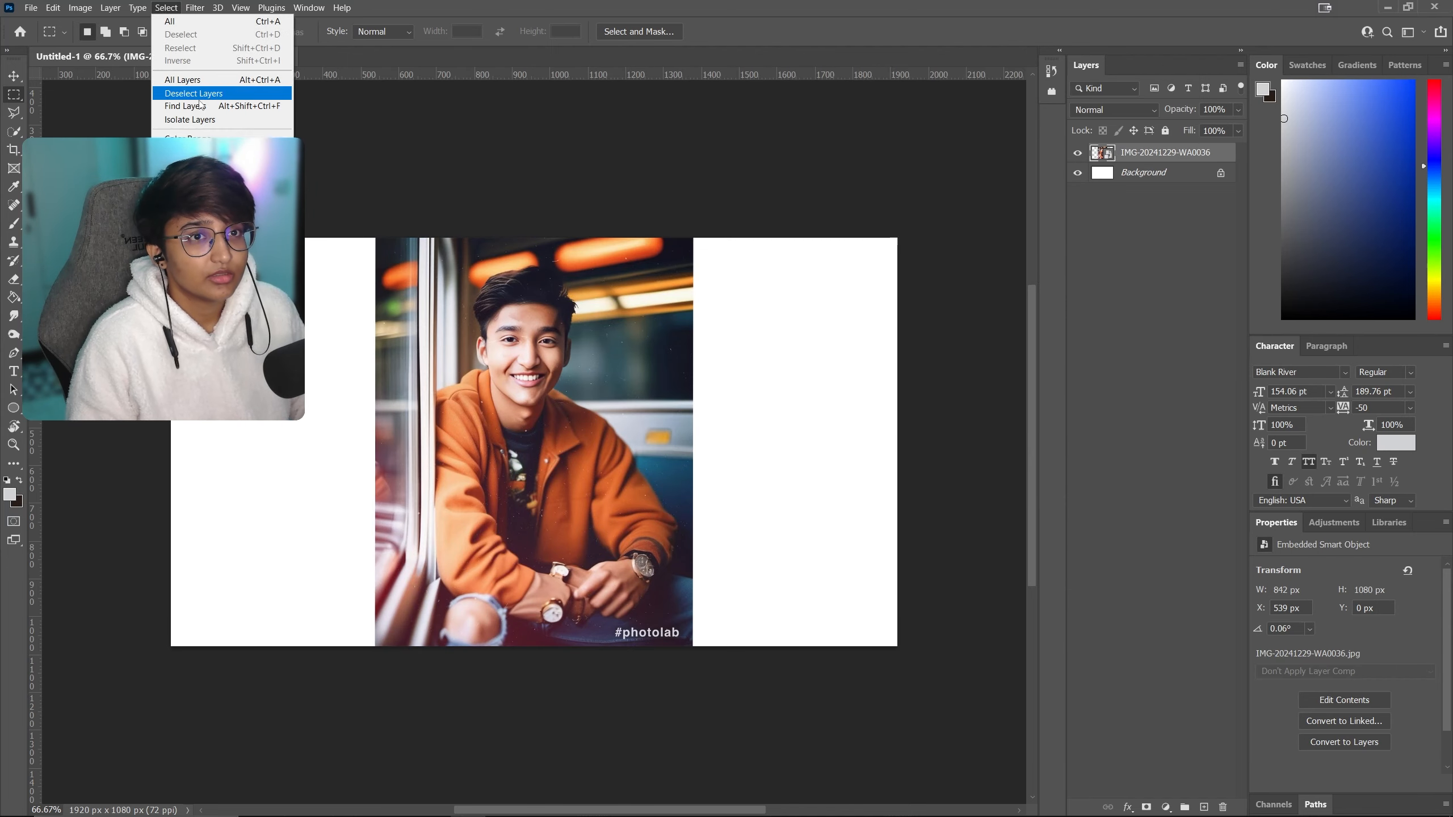
click(177, 165)
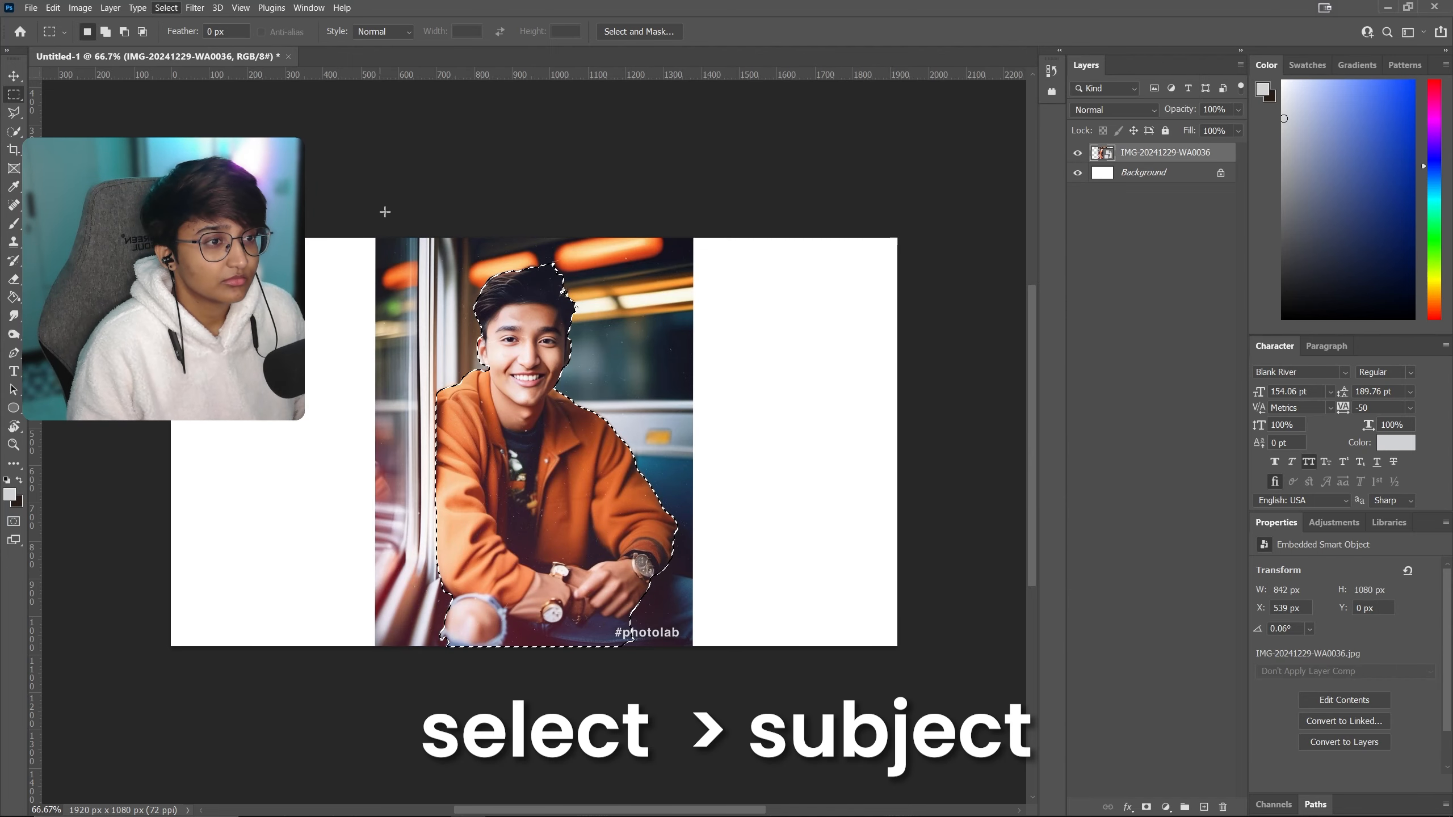
key(ctrl+j)
click(1077, 173)
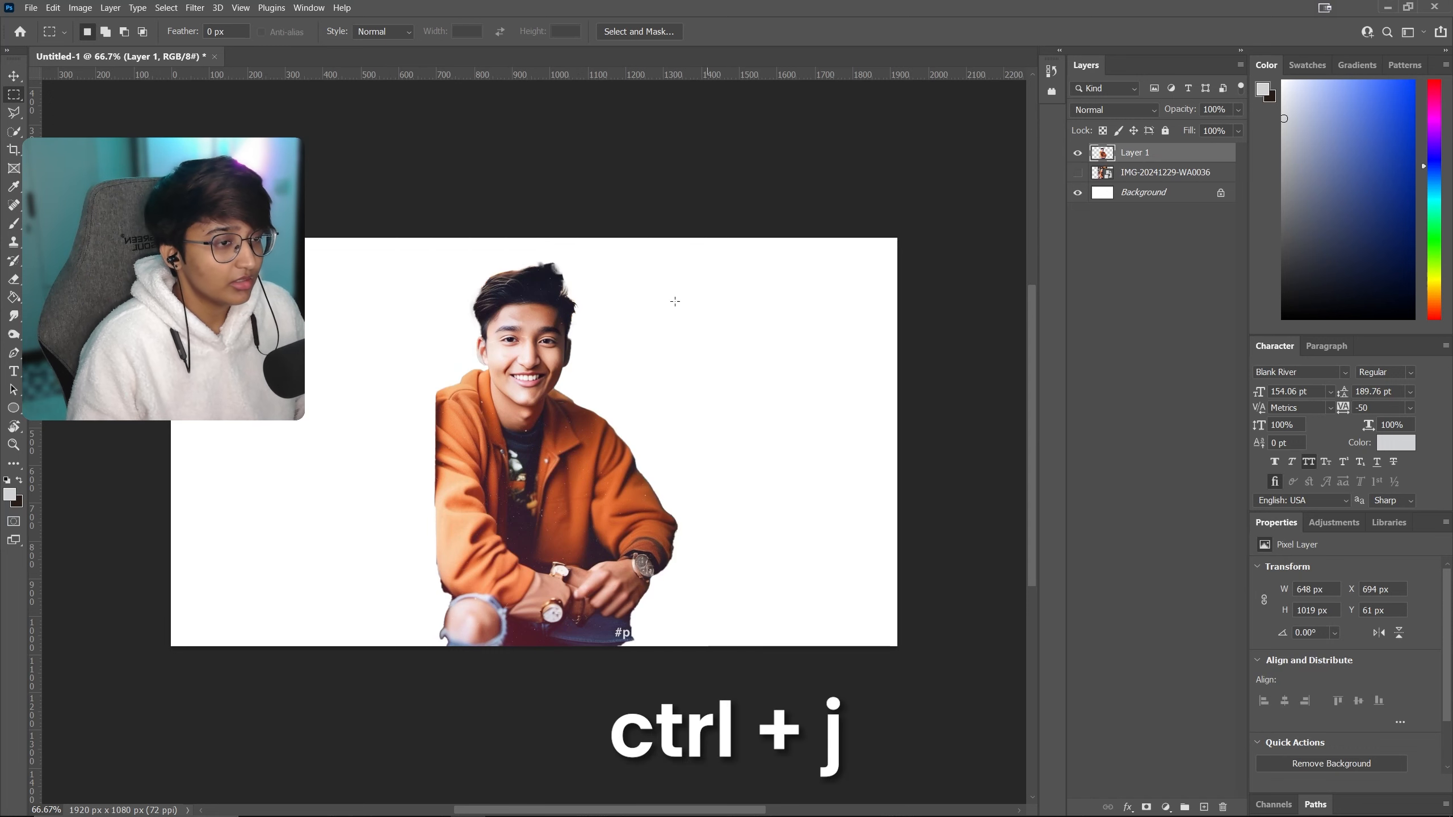
Shift the cut-out man to the left on the canvas and erase the leftover fragments around the top of his hair.
key(v)
drag(561, 438, 511, 438)
scroll(515, 172, up, 4)
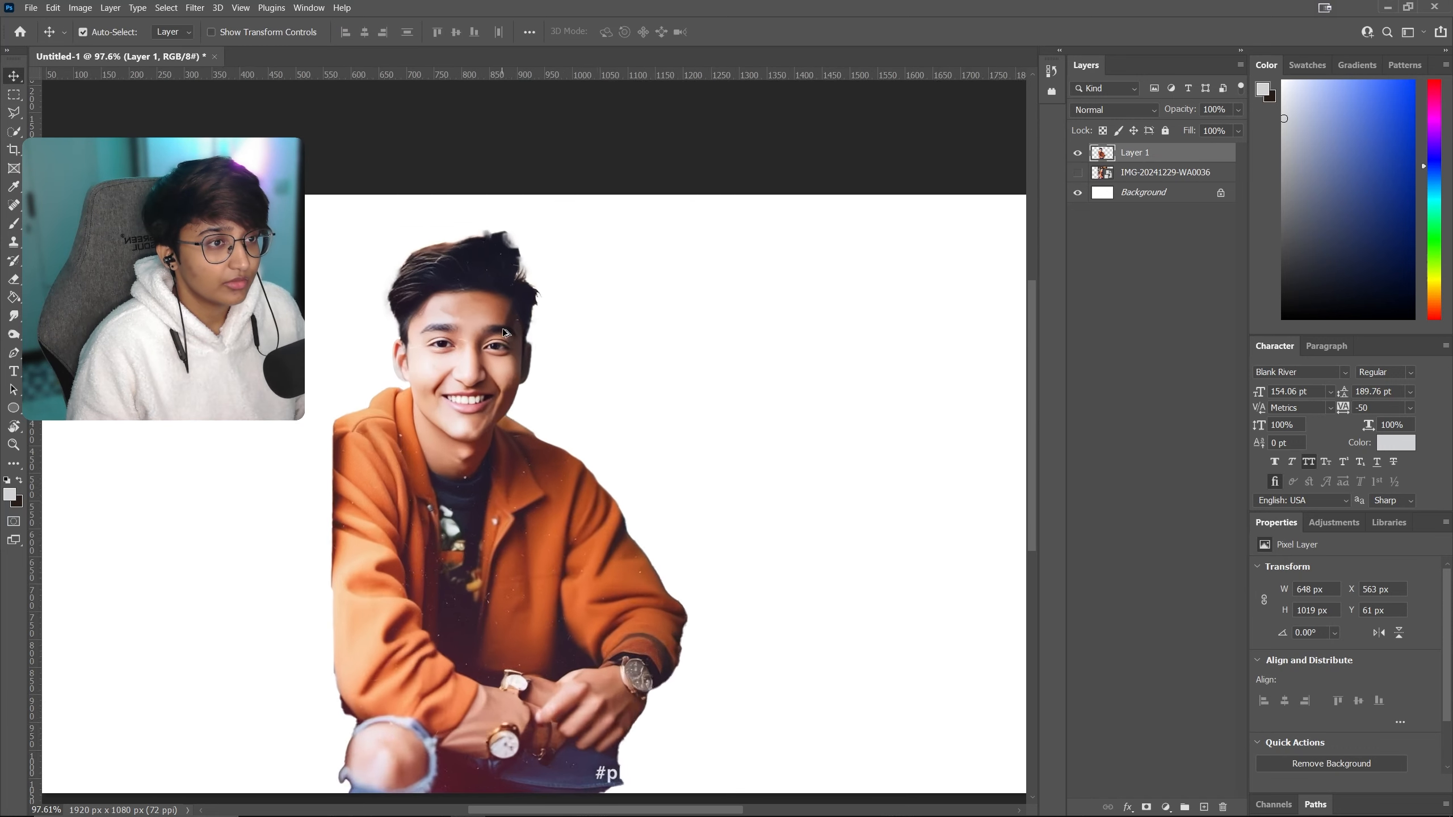
key(e)
scroll(538, 204, up, 5)
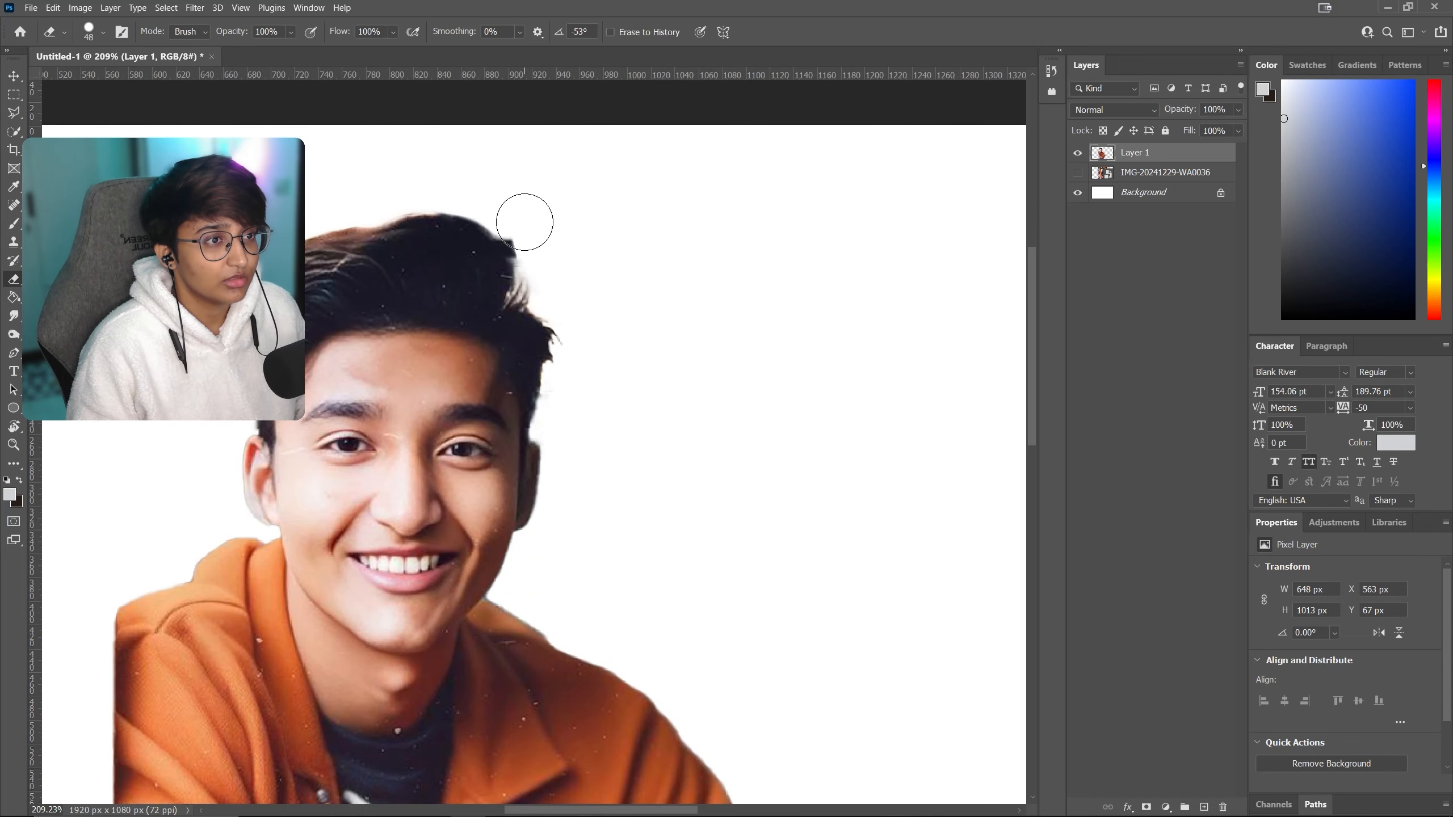
scroll(643, 301, down, 10)
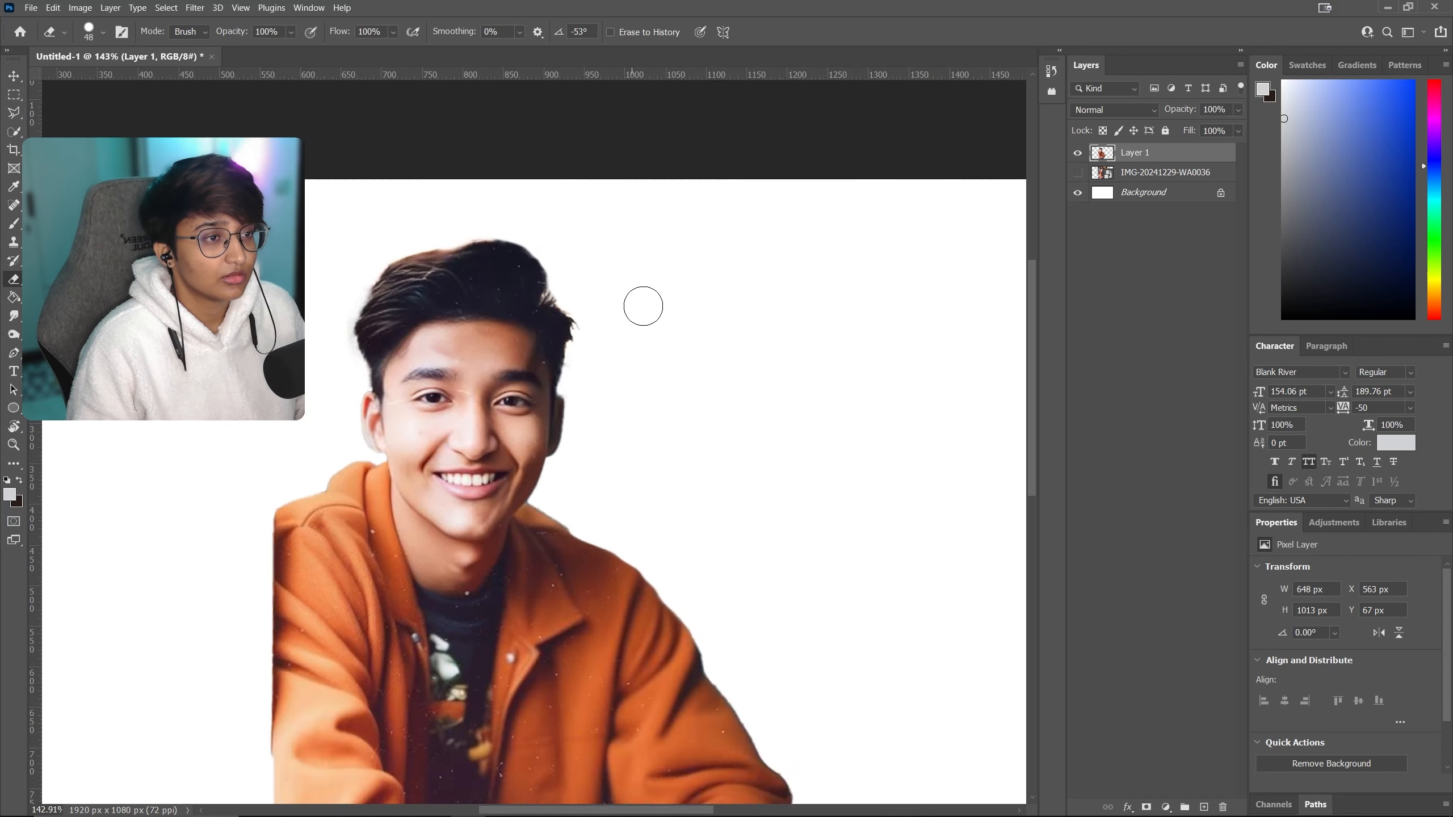
Move the cut-out man to the canvas's left edge and scale him to about 183%, keeping head and shoulders in frame.
key(v)
drag(569, 487, 395, 485)
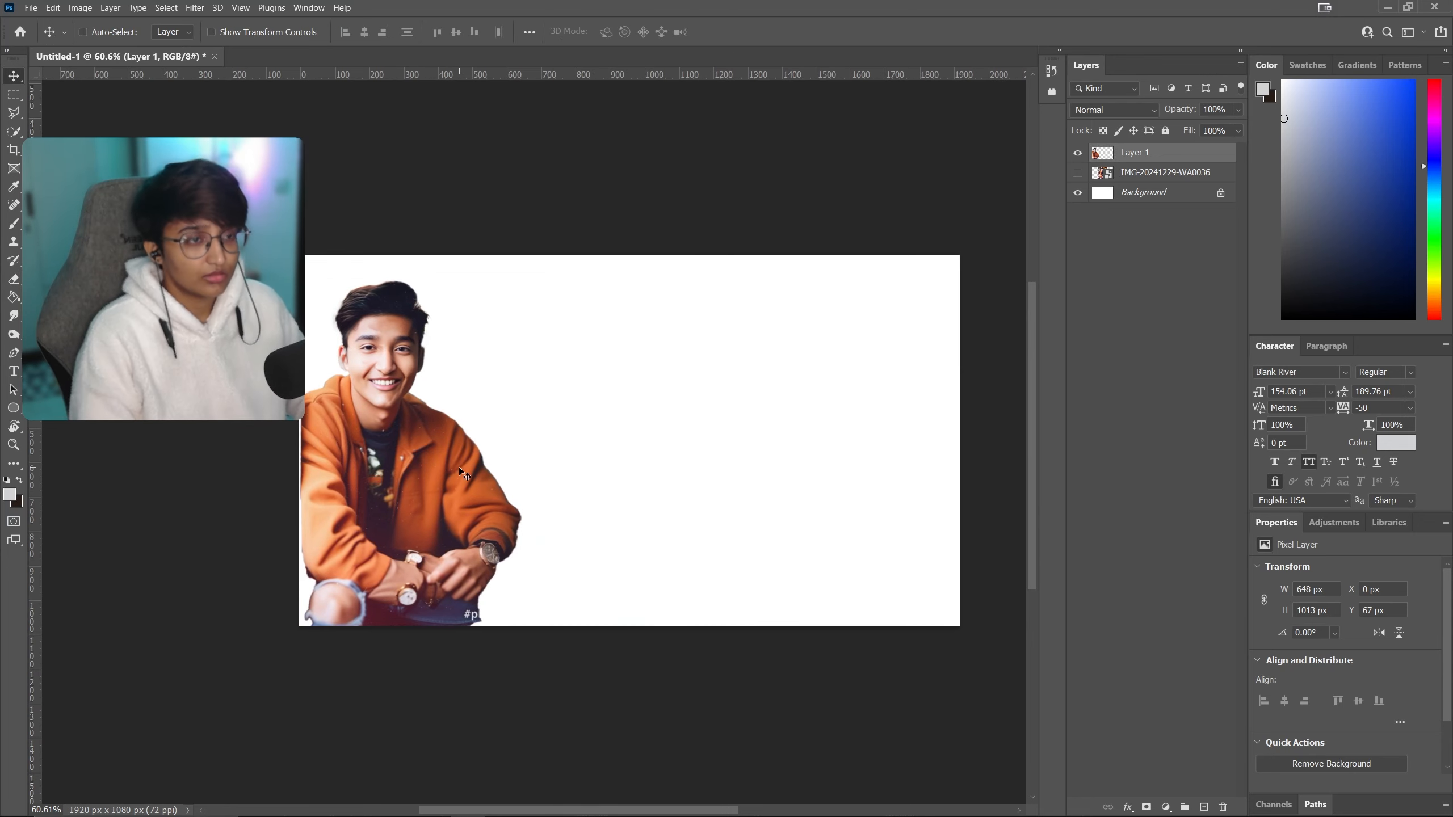
key(ctrl+t)
drag(522, 277, 588, 173)
drag(401, 466, 459, 542)
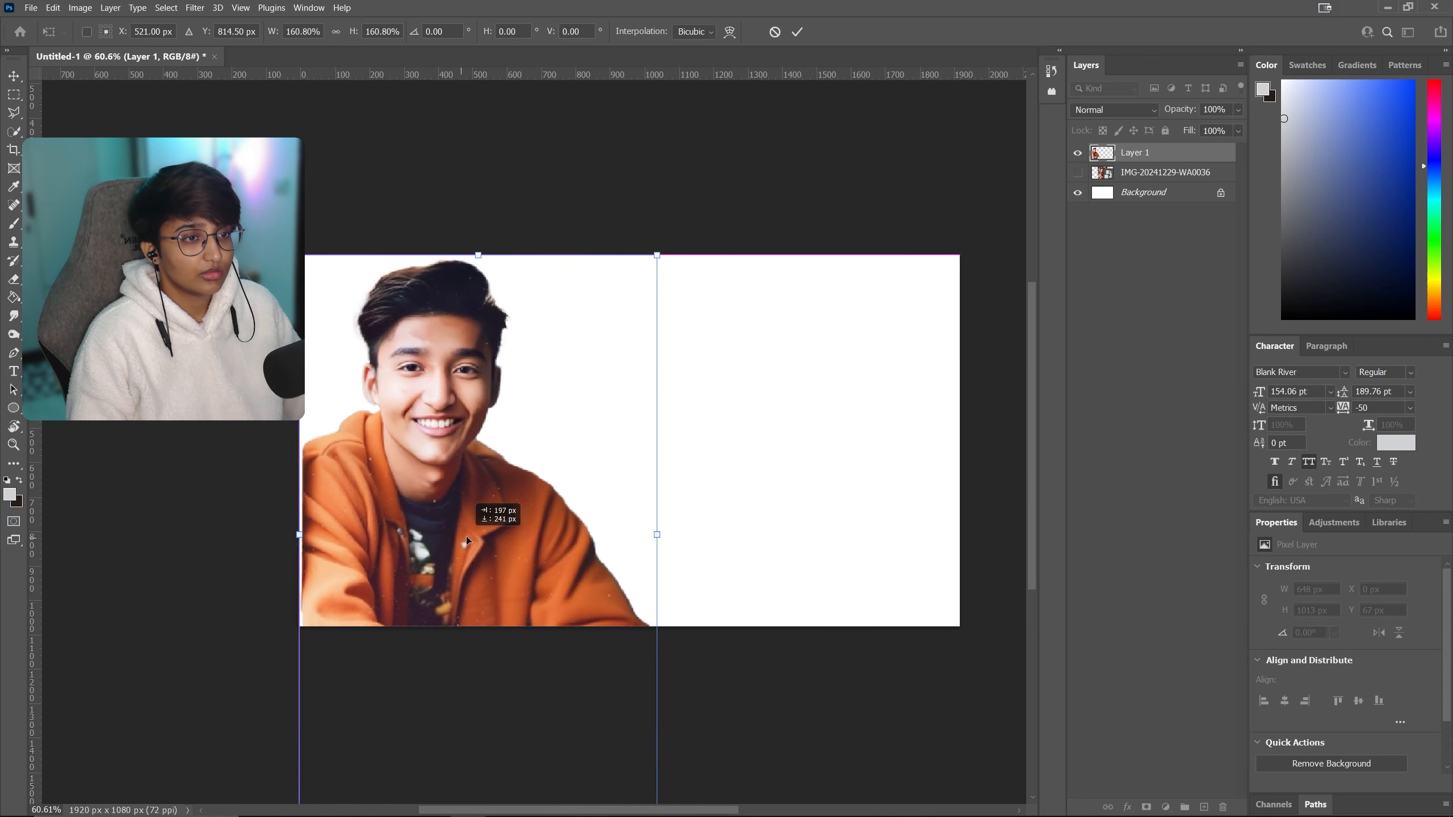
drag(651, 256, 684, 214)
drag(537, 376, 561, 415)
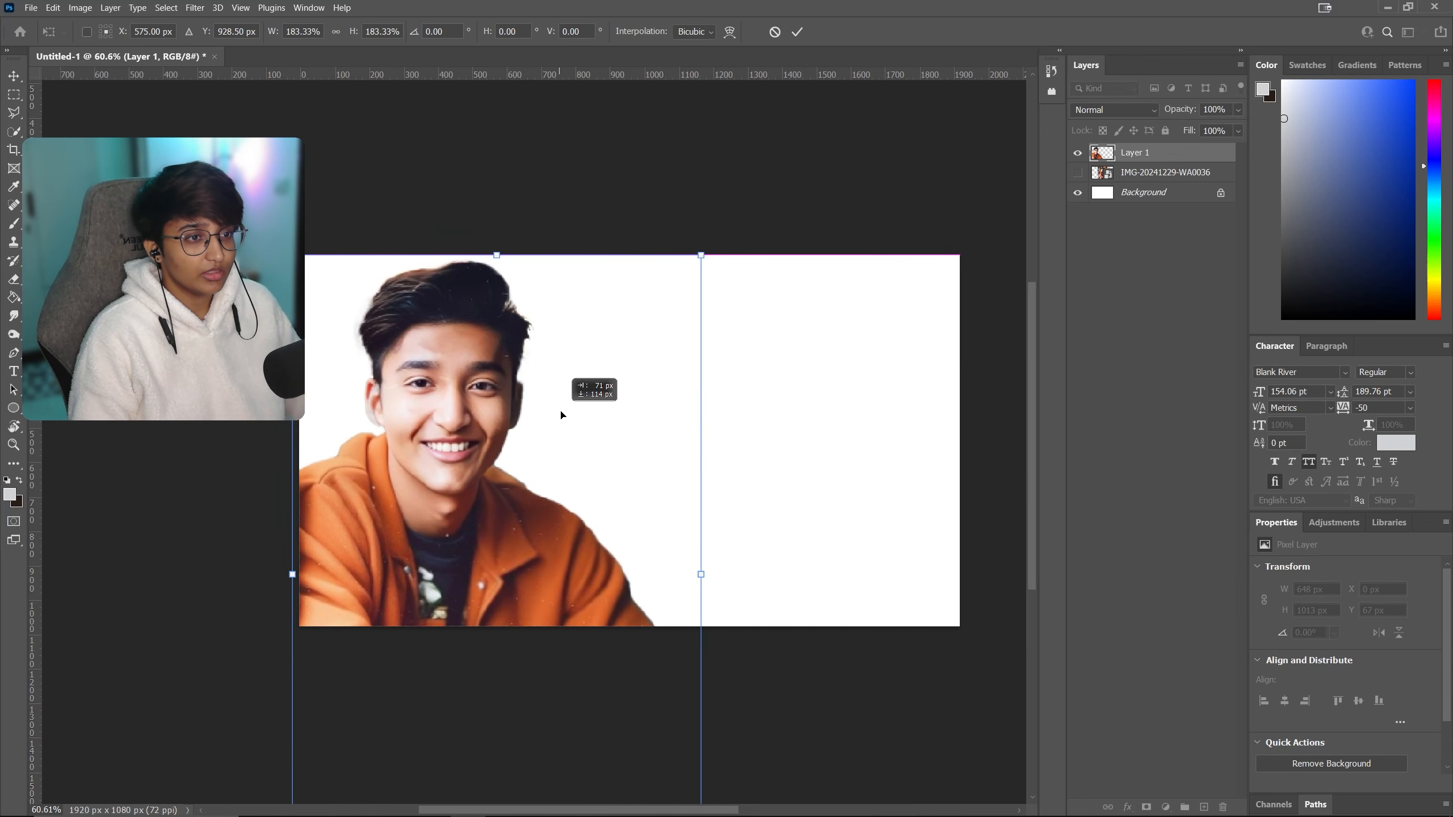
key(Return)
click(724, 381)
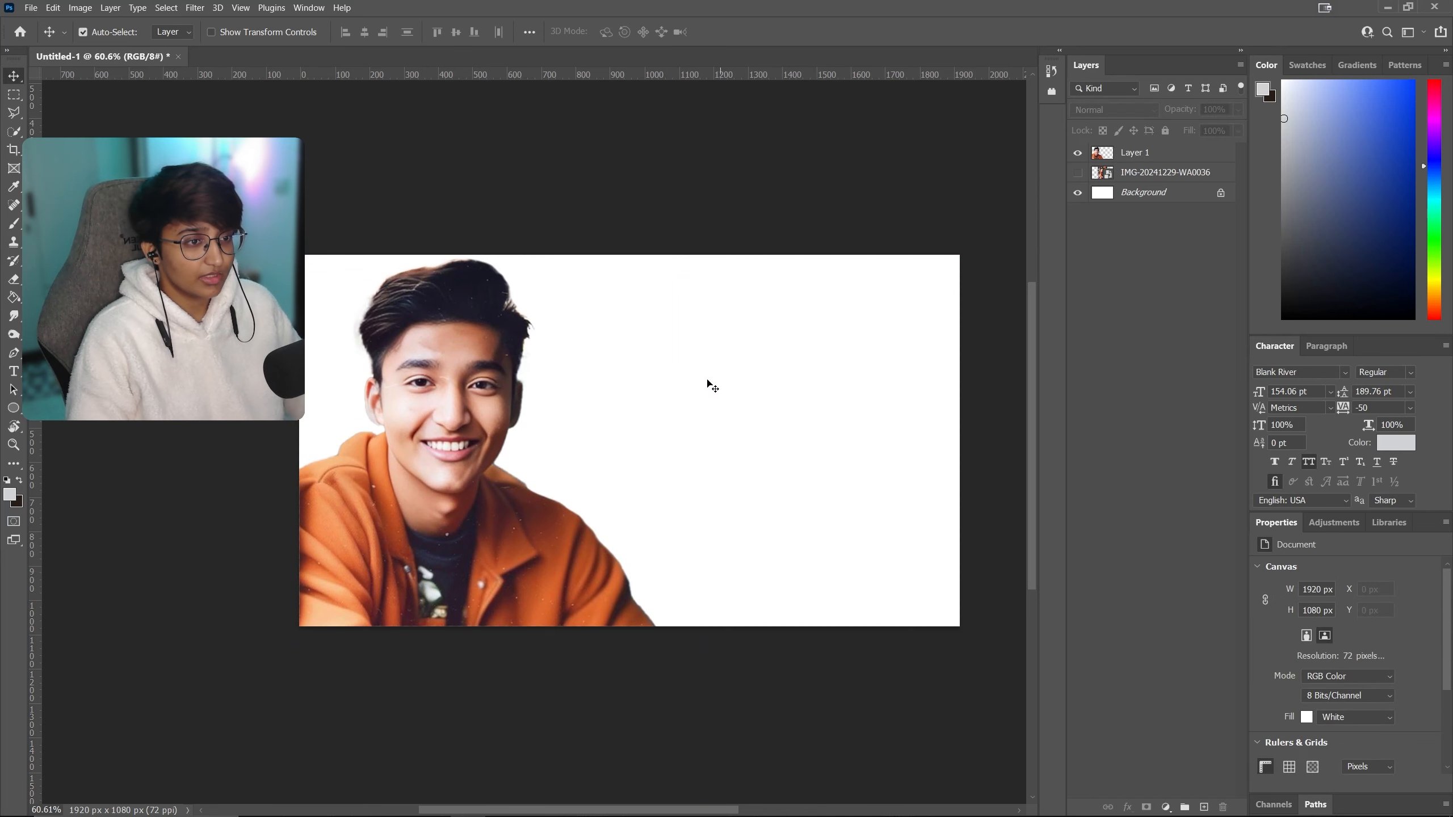
Switch to the Brave browser and search the web for "marvel rivals wallpaper".
scroll(596, 422, up, 1)
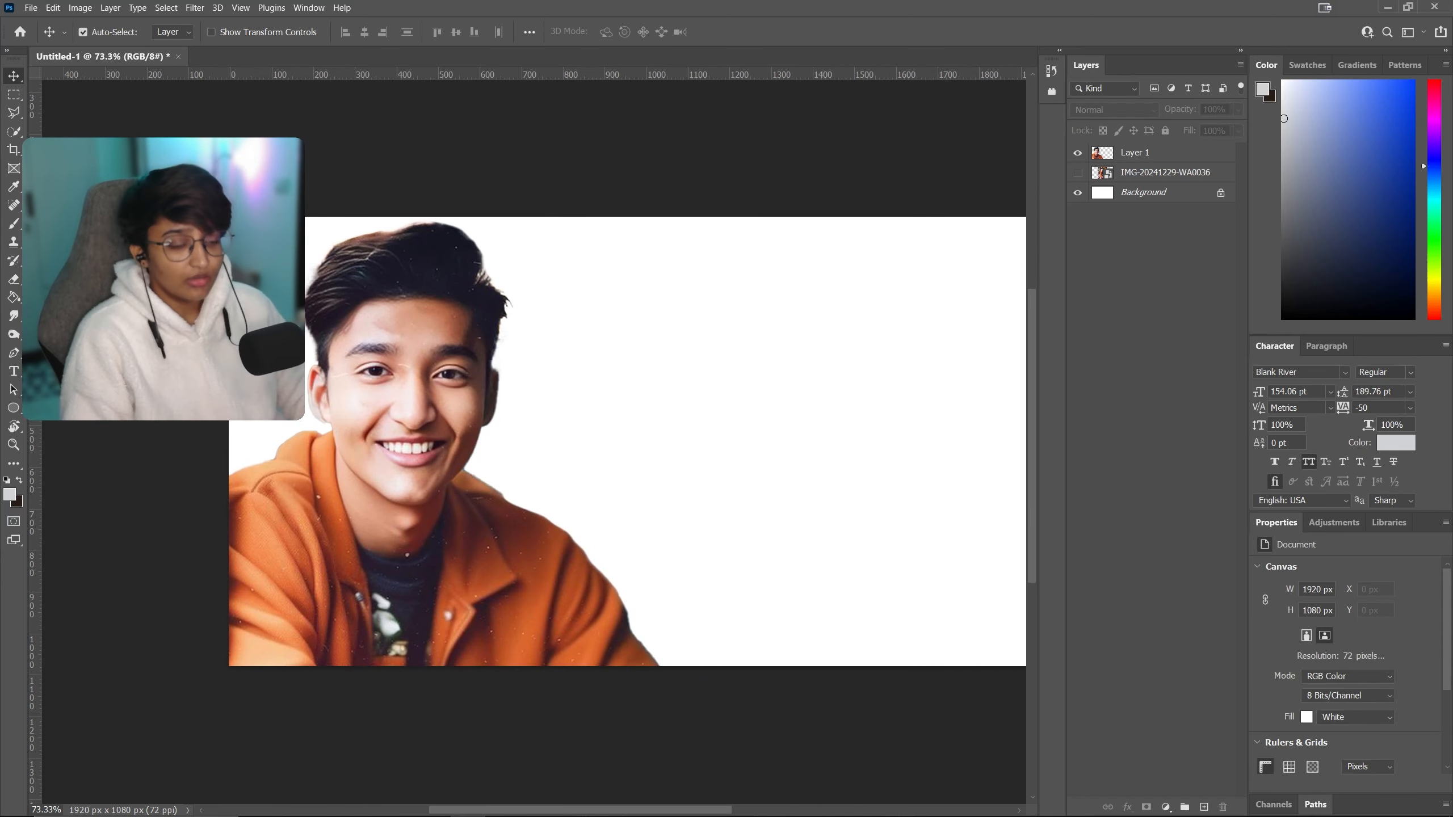
click(326, 804)
click(676, 464)
click(327, 803)
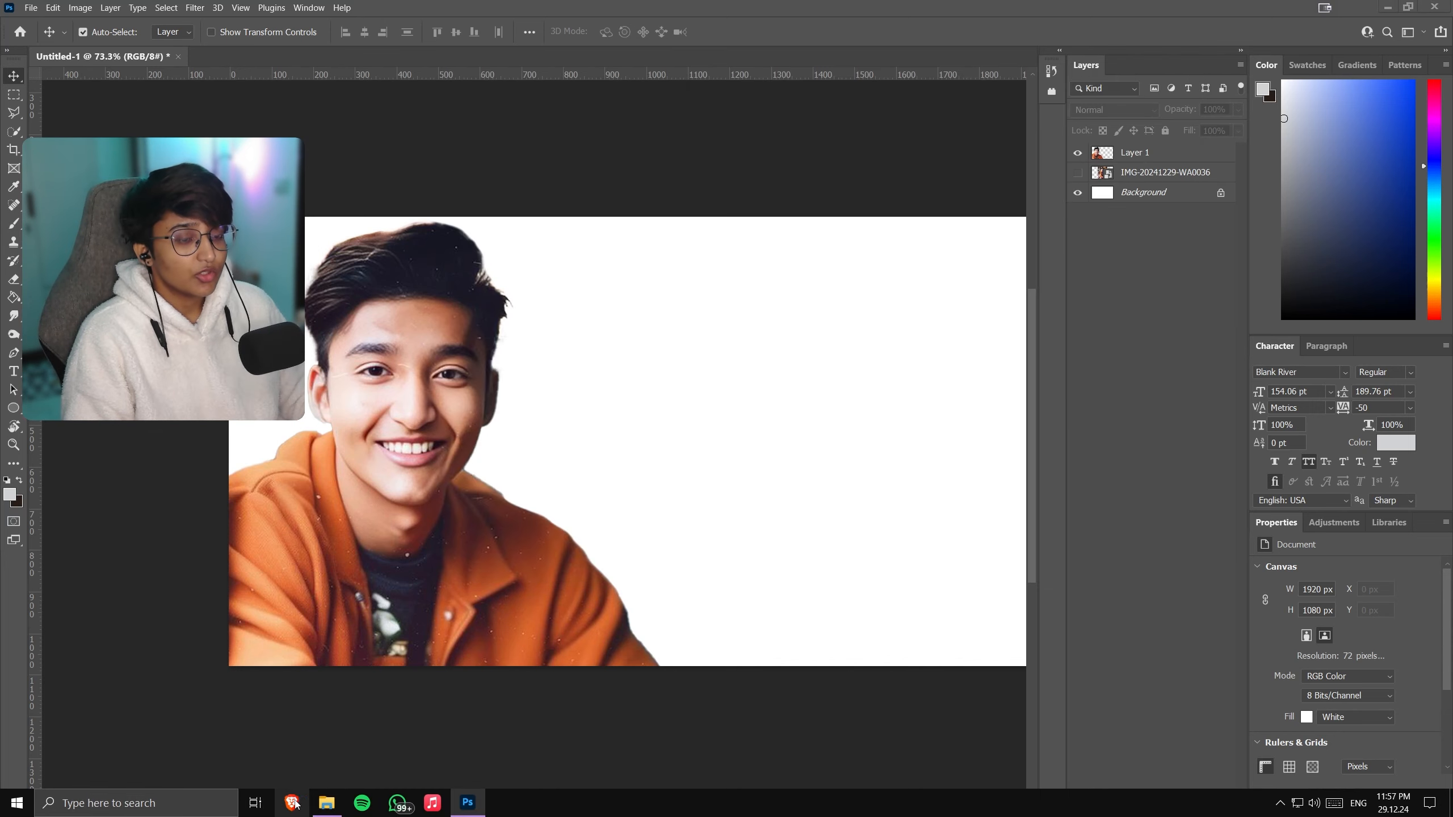
click(292, 803)
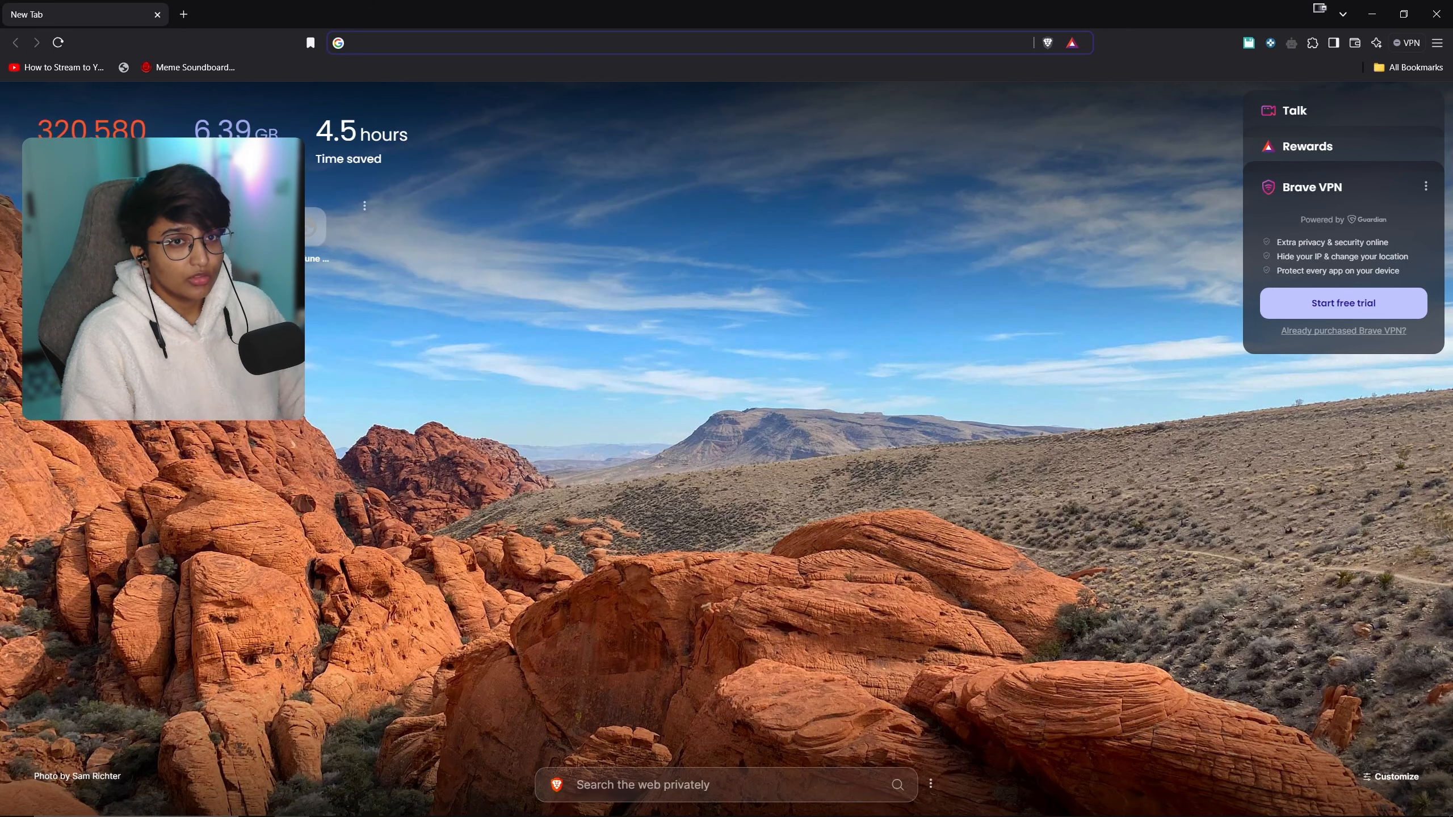
text(marvel rivals wallpaper)
key(Return)
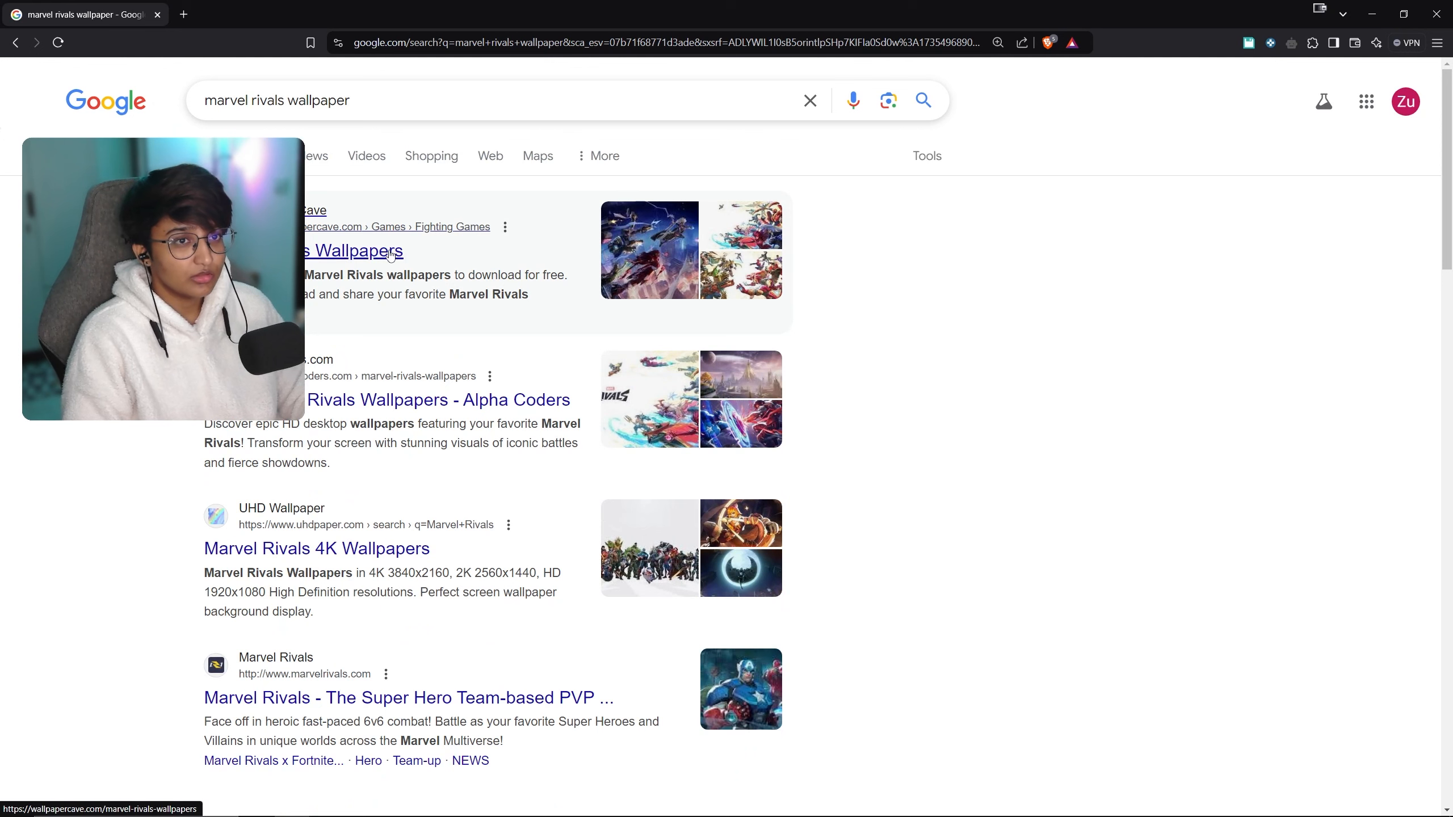
Browse the Marvel Rivals wallpaper results, including the UHD Wallpaper site, for a suitable character image.
triple_click(207, 91)
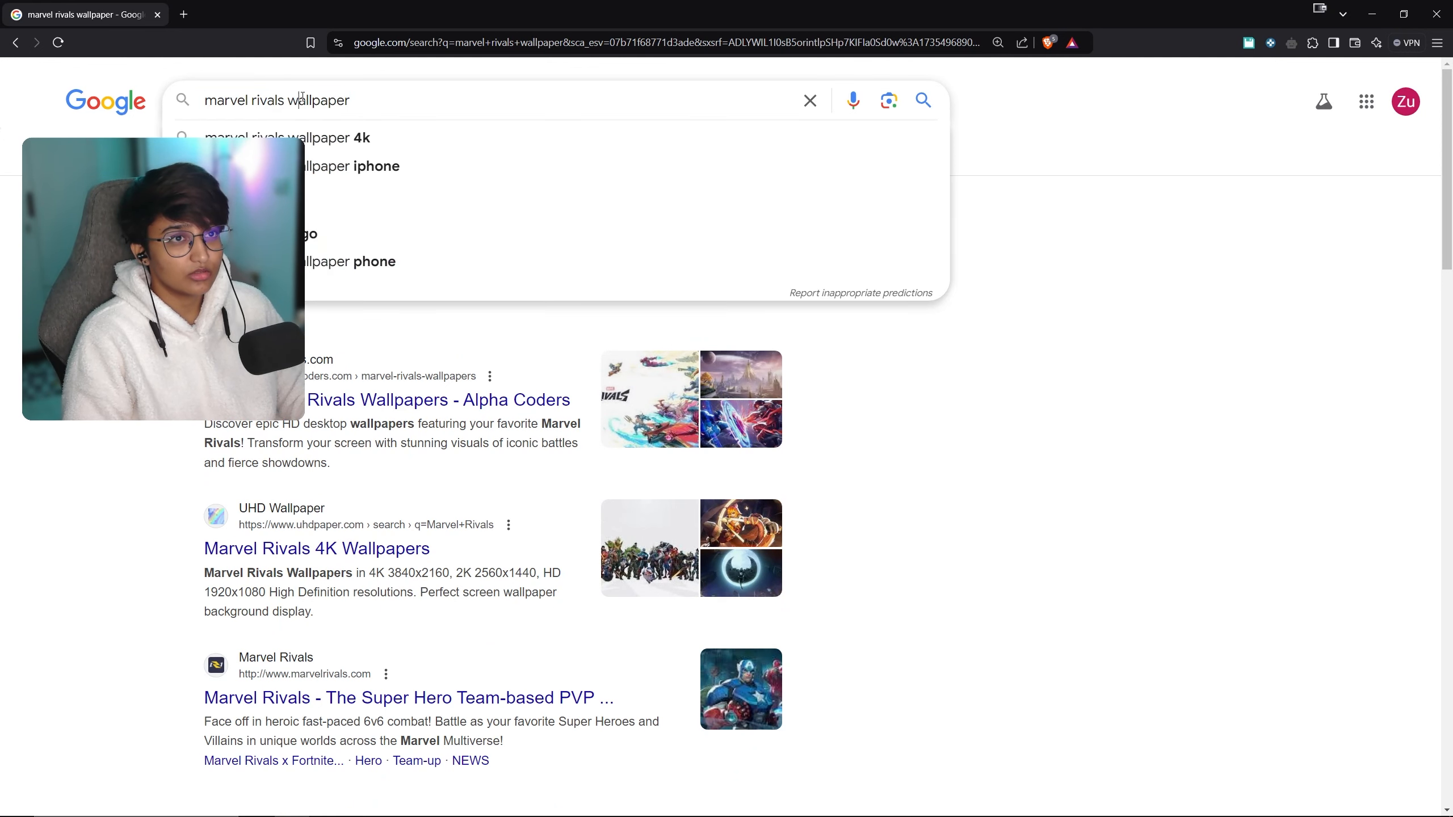
click(320, 548)
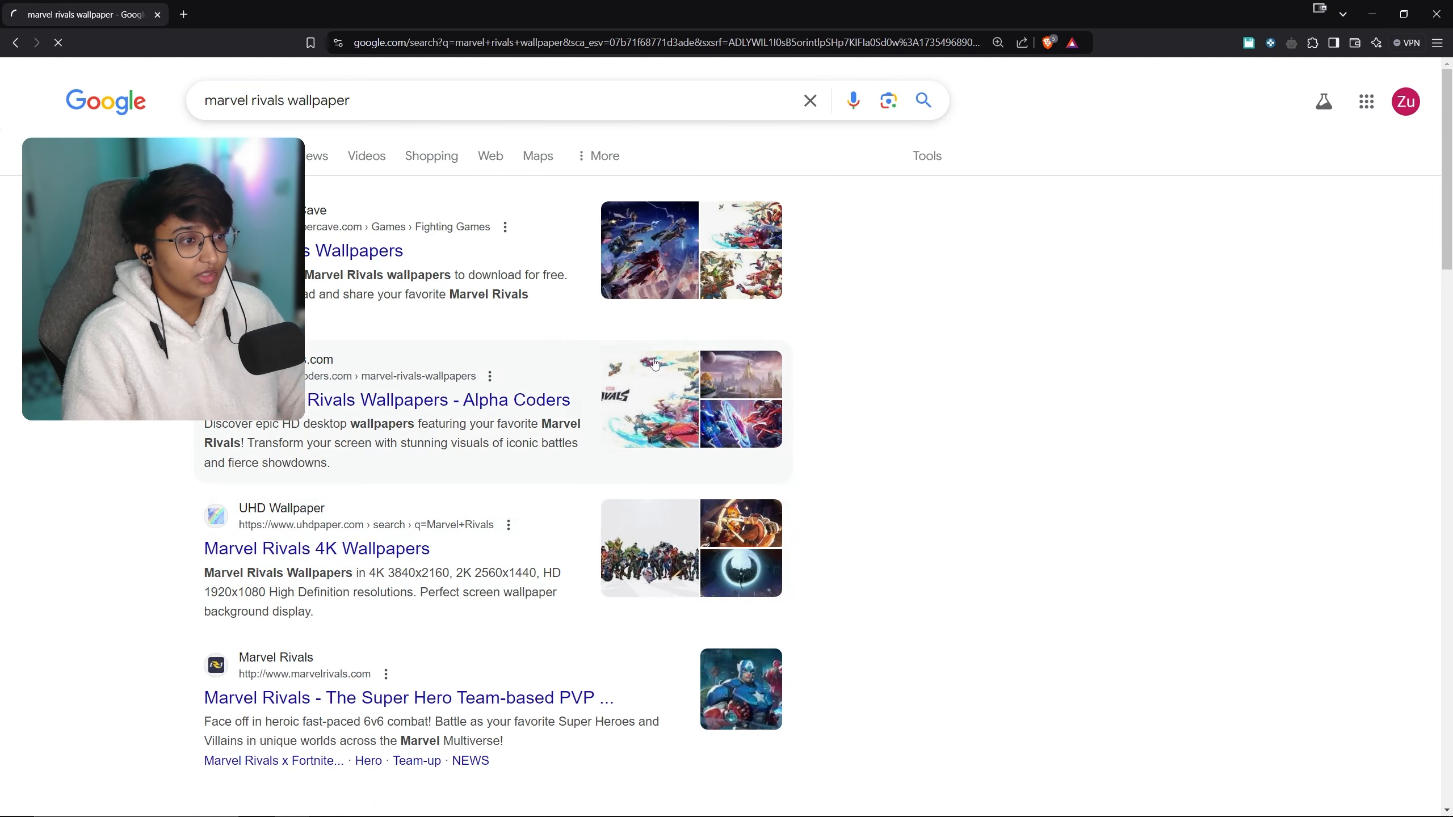
scroll(710, 389, down, 10)
scroll(722, 399, up, 2)
scroll(722, 399, up, 10)
key(alt+Left)
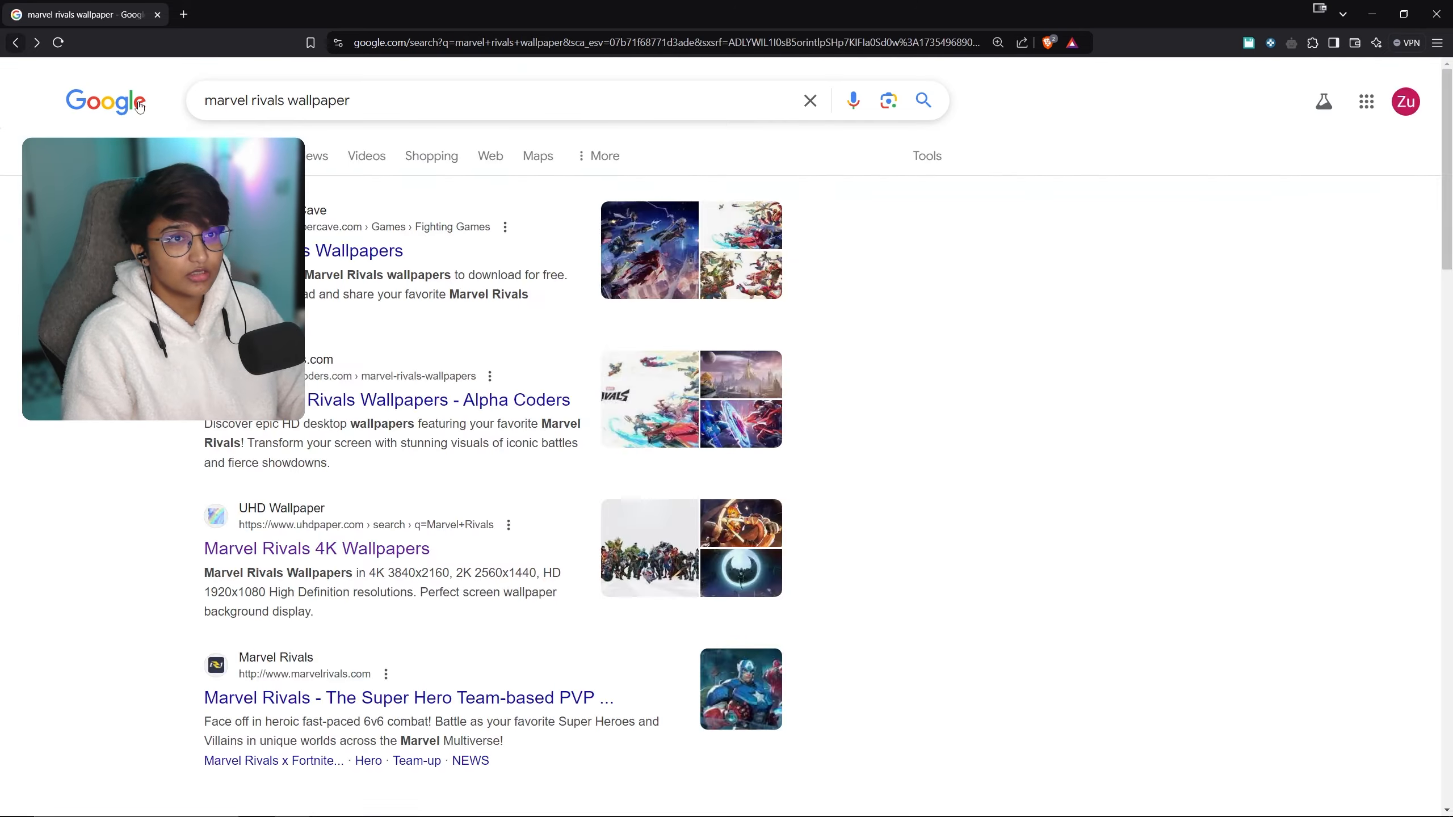
scroll(716, 349, down, 10)
scroll(716, 349, down, 10)
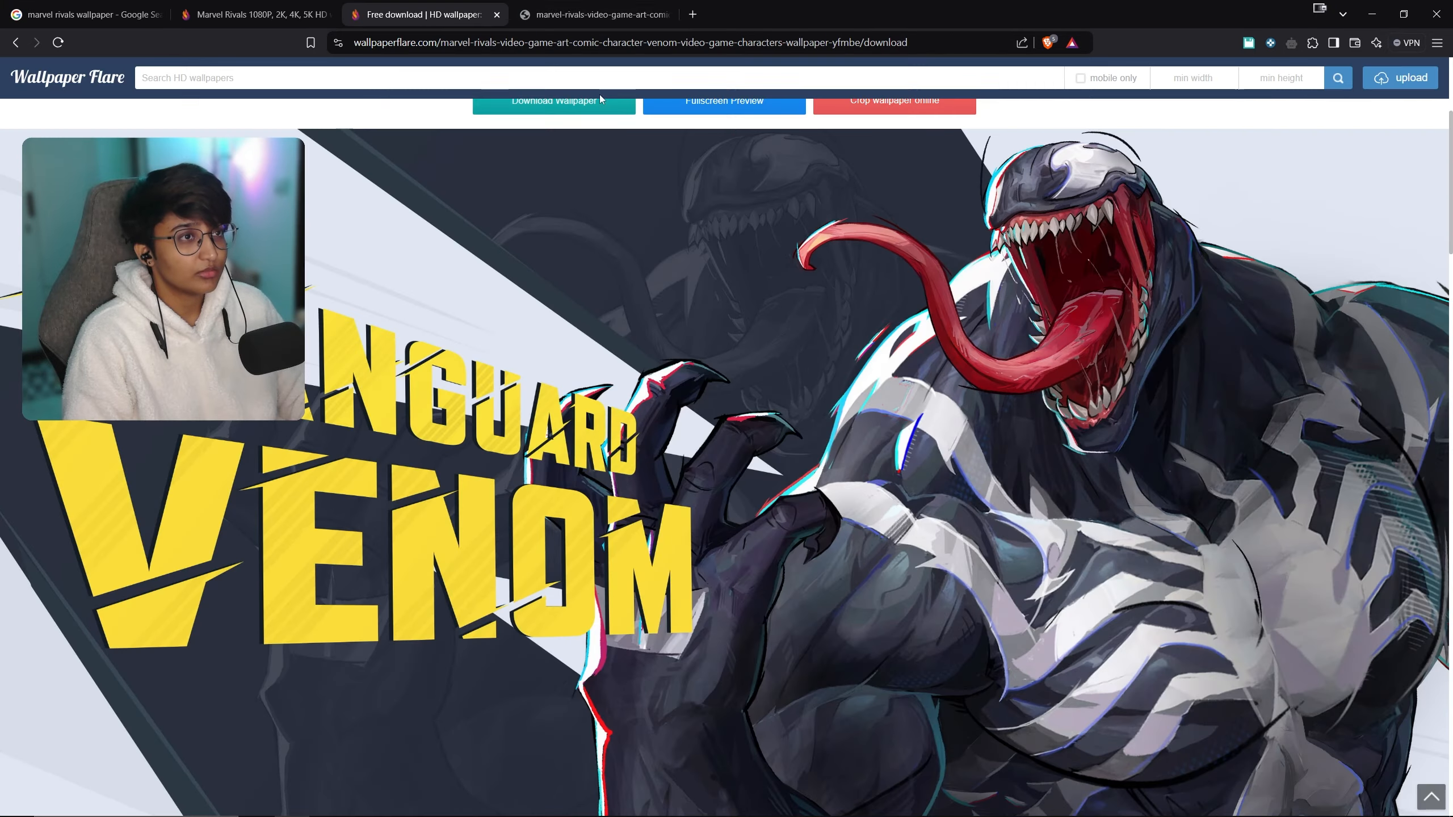
Bring the full-size Venom wallpaper from the browser into the Photoshop document and place it over the whole canvas.
click(593, 13)
right_click(692, 289)
drag(1138, 94, 581, 519)
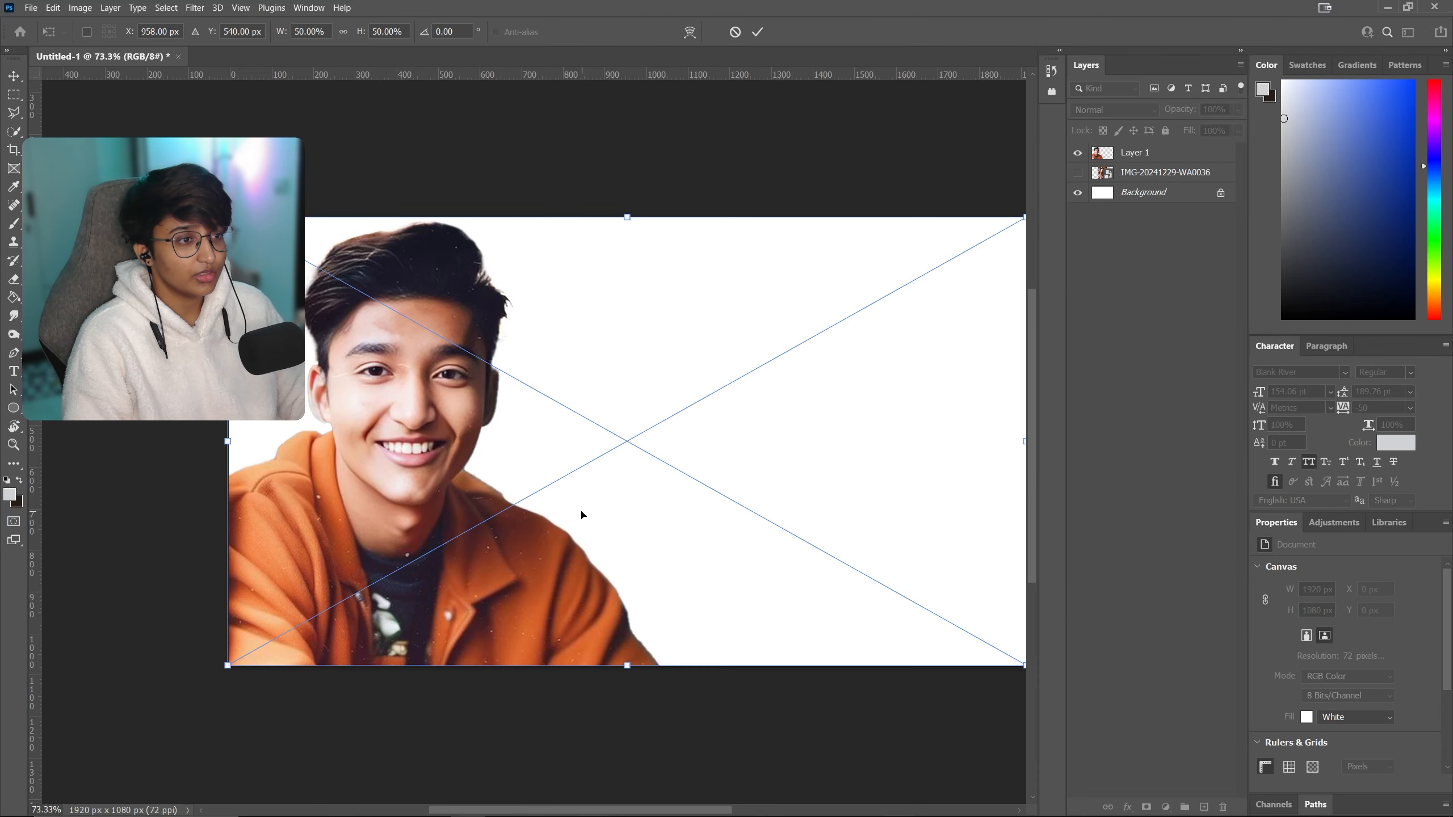
key(Return)
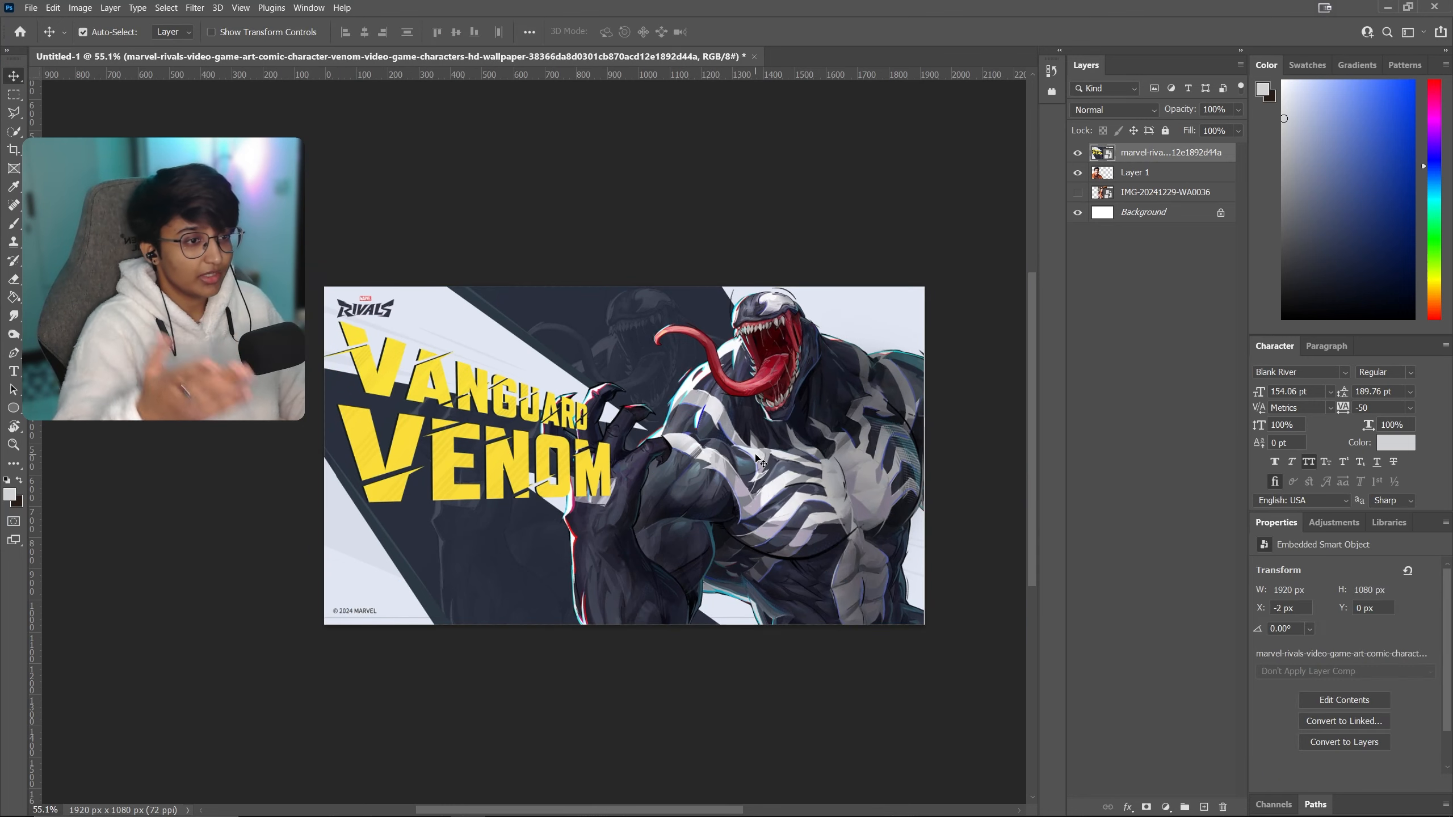
Select the Venom wallpaper's subject automatically.
scroll(719, 440, up, 2)
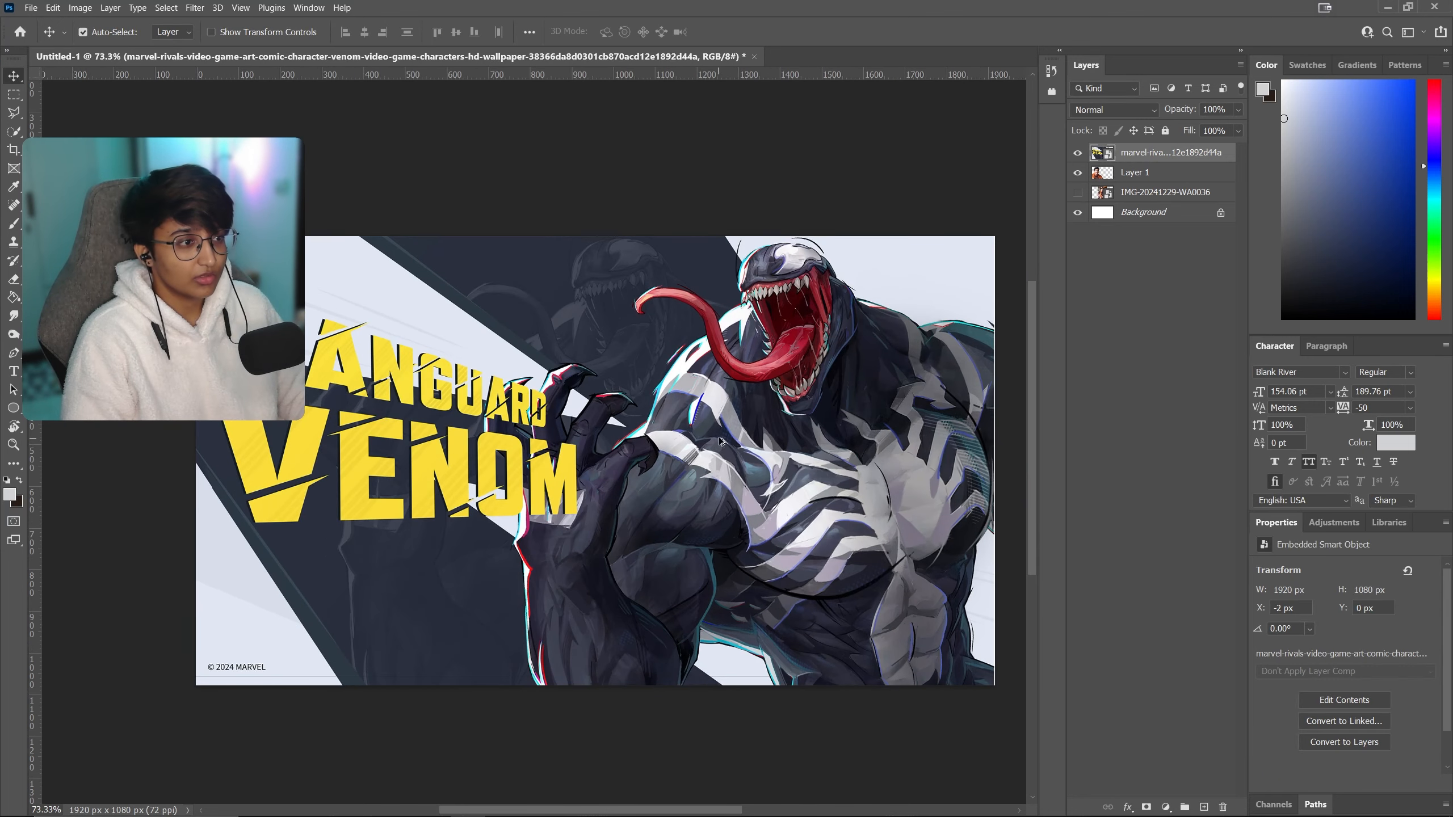
click(166, 8)
click(179, 165)
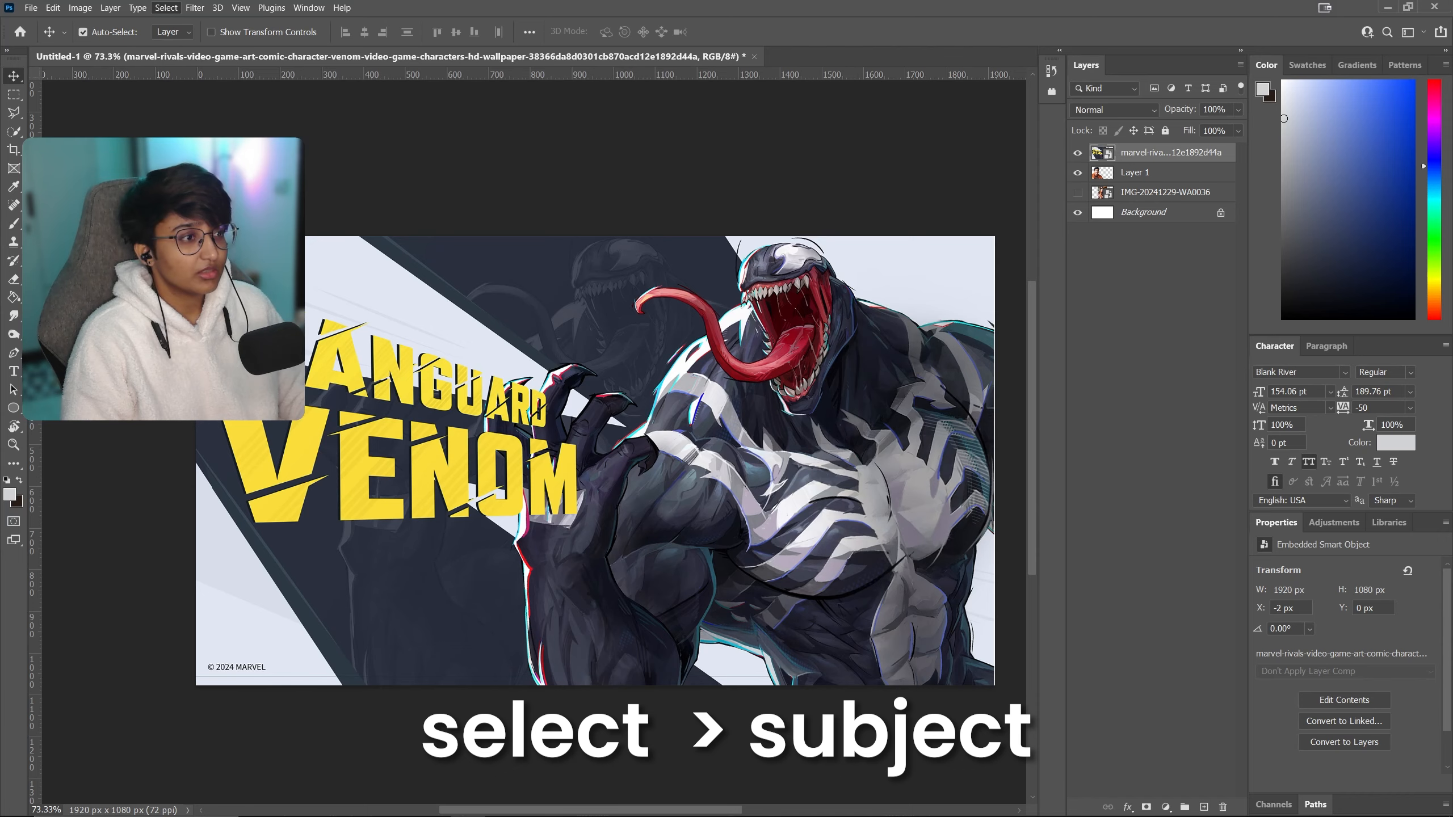
Refine the Venom selection with the Quick Selection tool, subtracting background between the tongue and hand and adding the clawed fingers.
scroll(739, 316, up, 5)
click(14, 132)
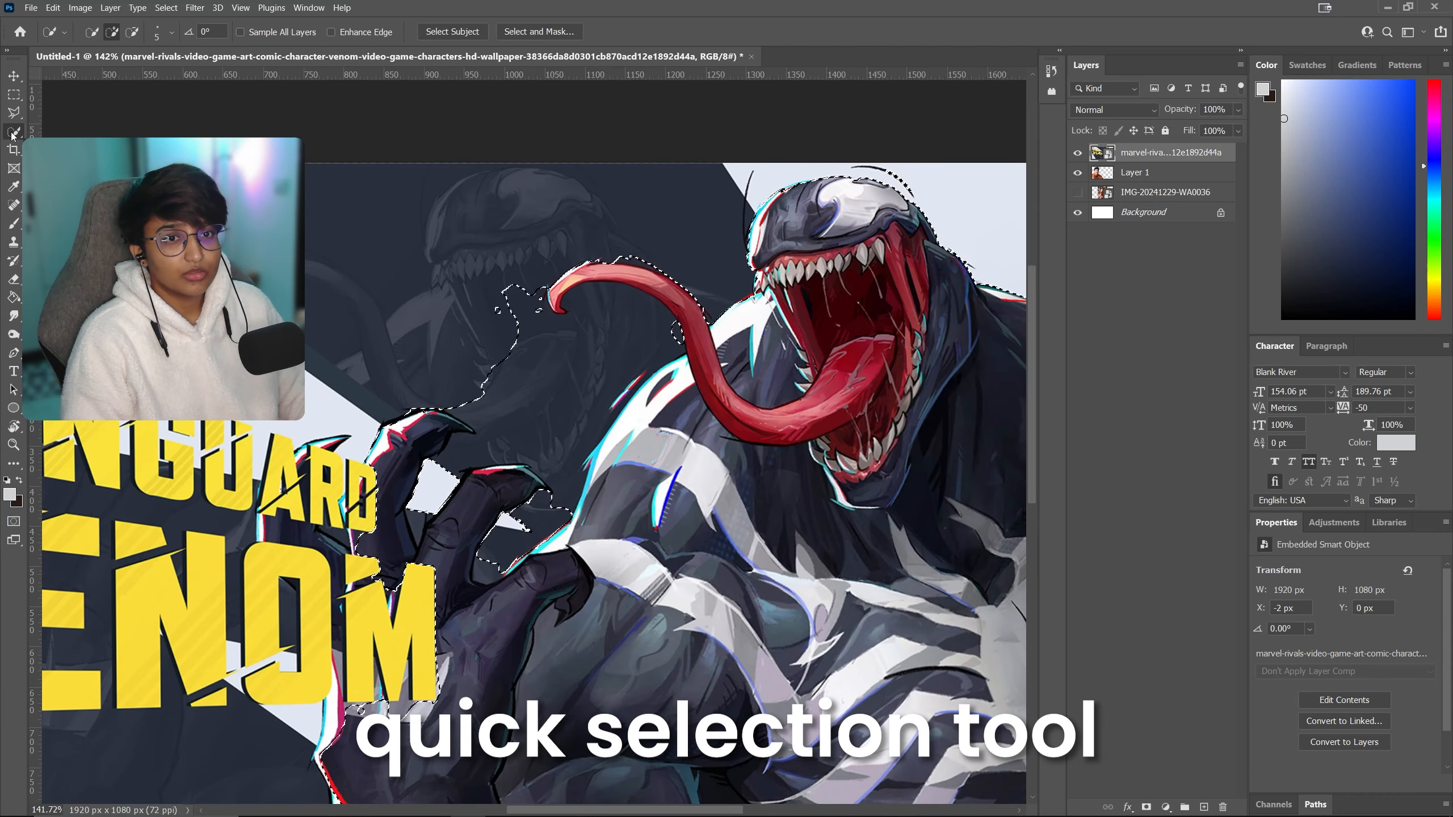
alt+click(481, 349)
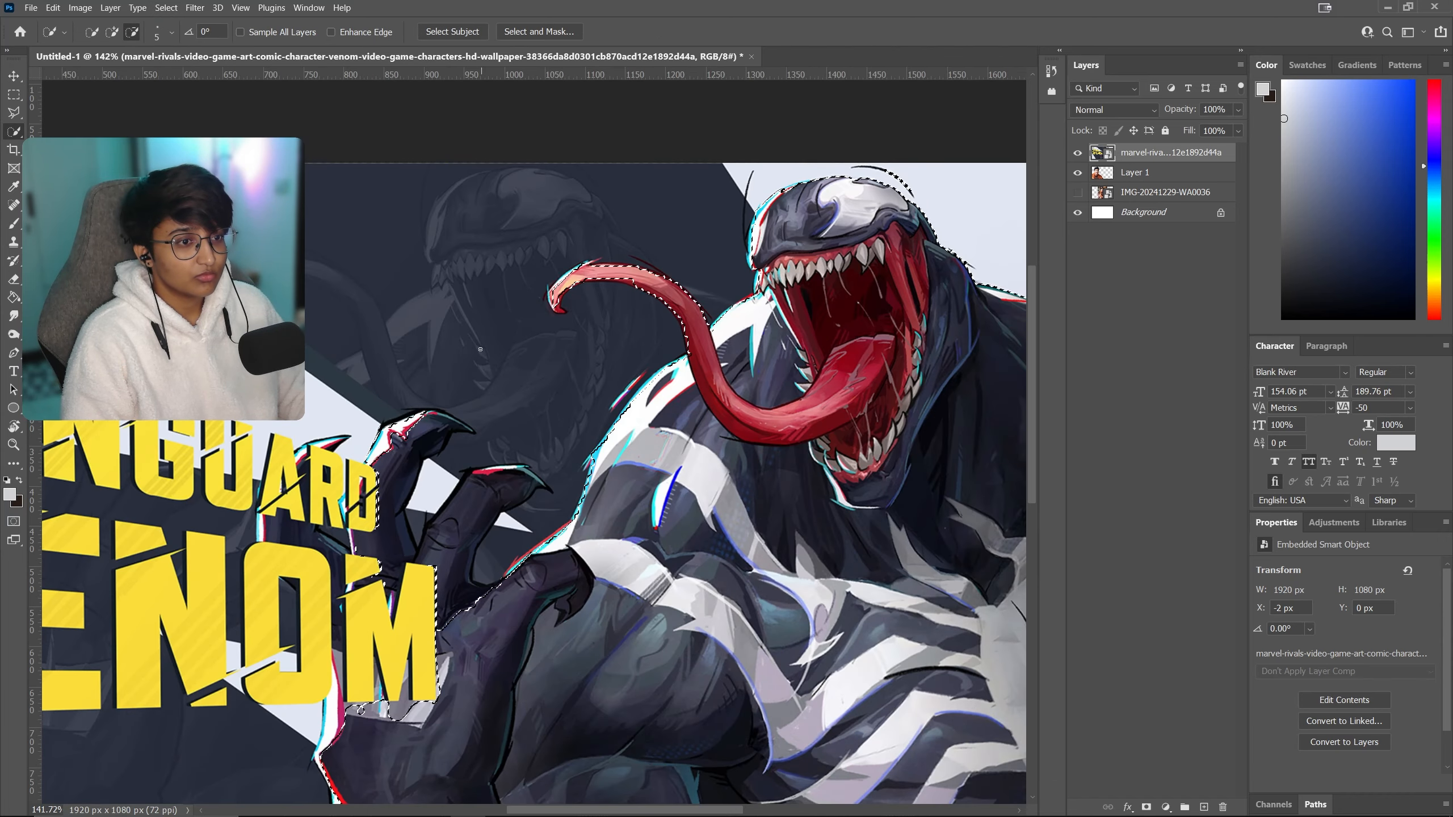
drag(411, 439, 405, 457)
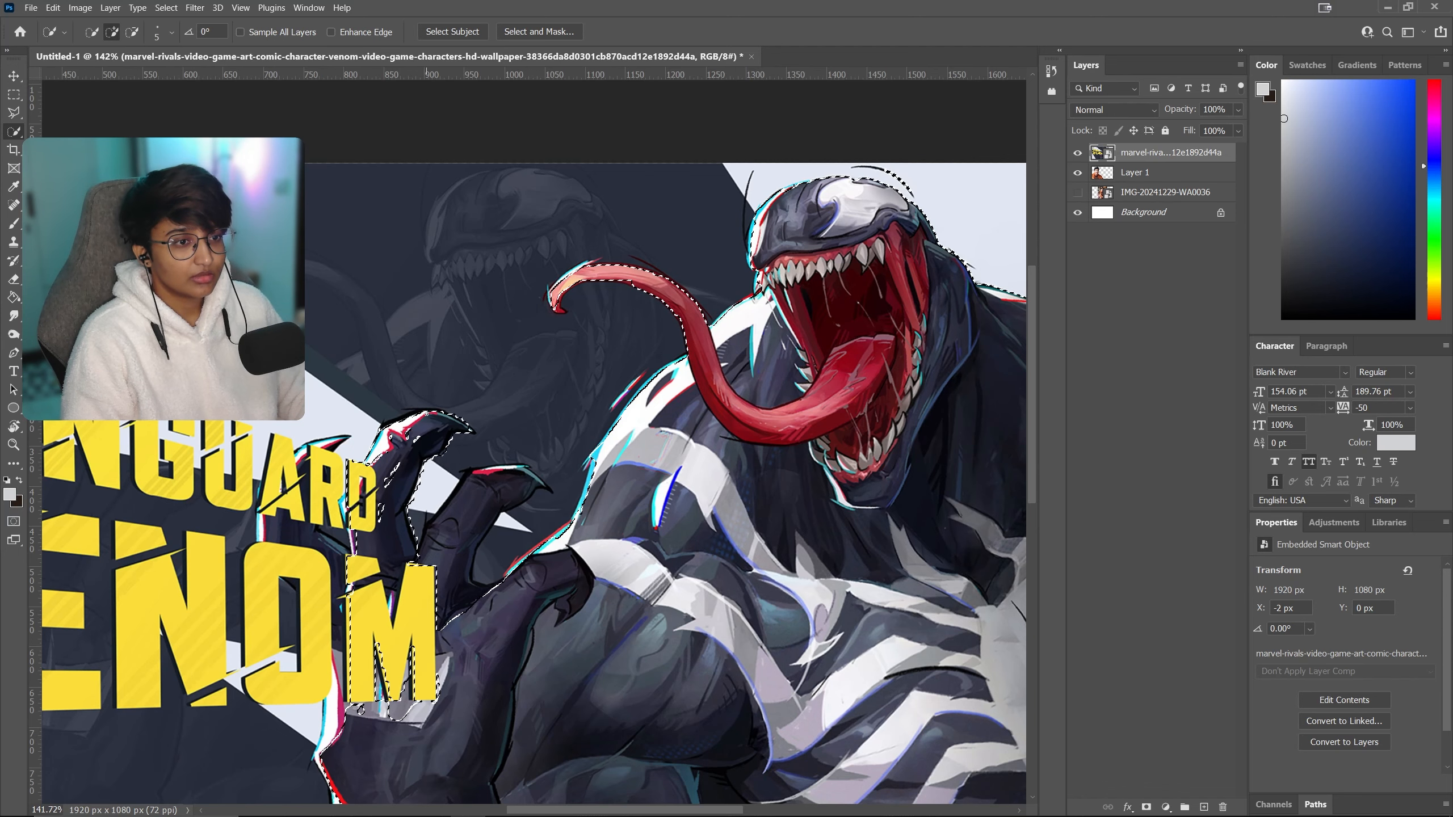
click(528, 475)
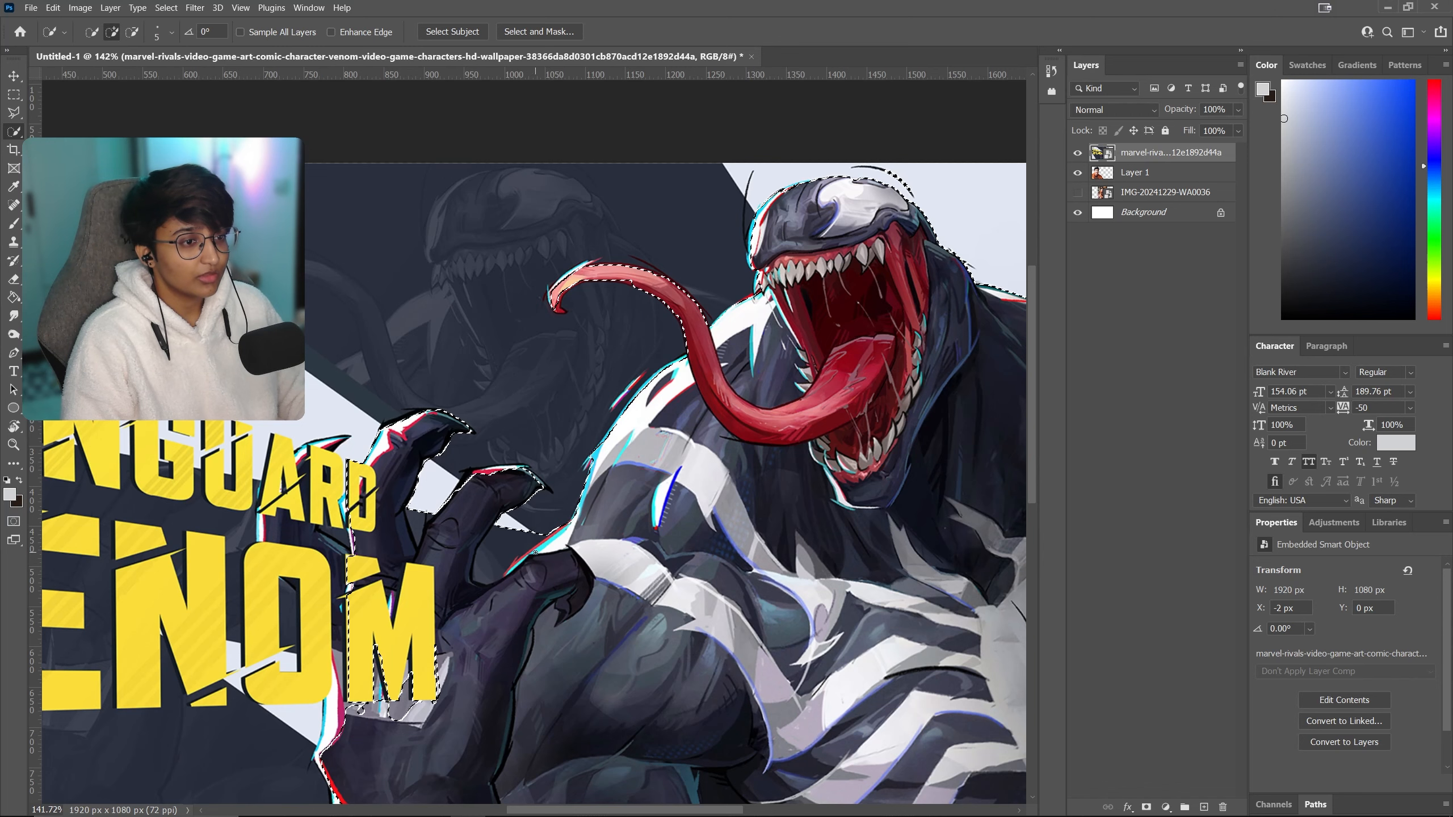
alt+drag(523, 536, 487, 569)
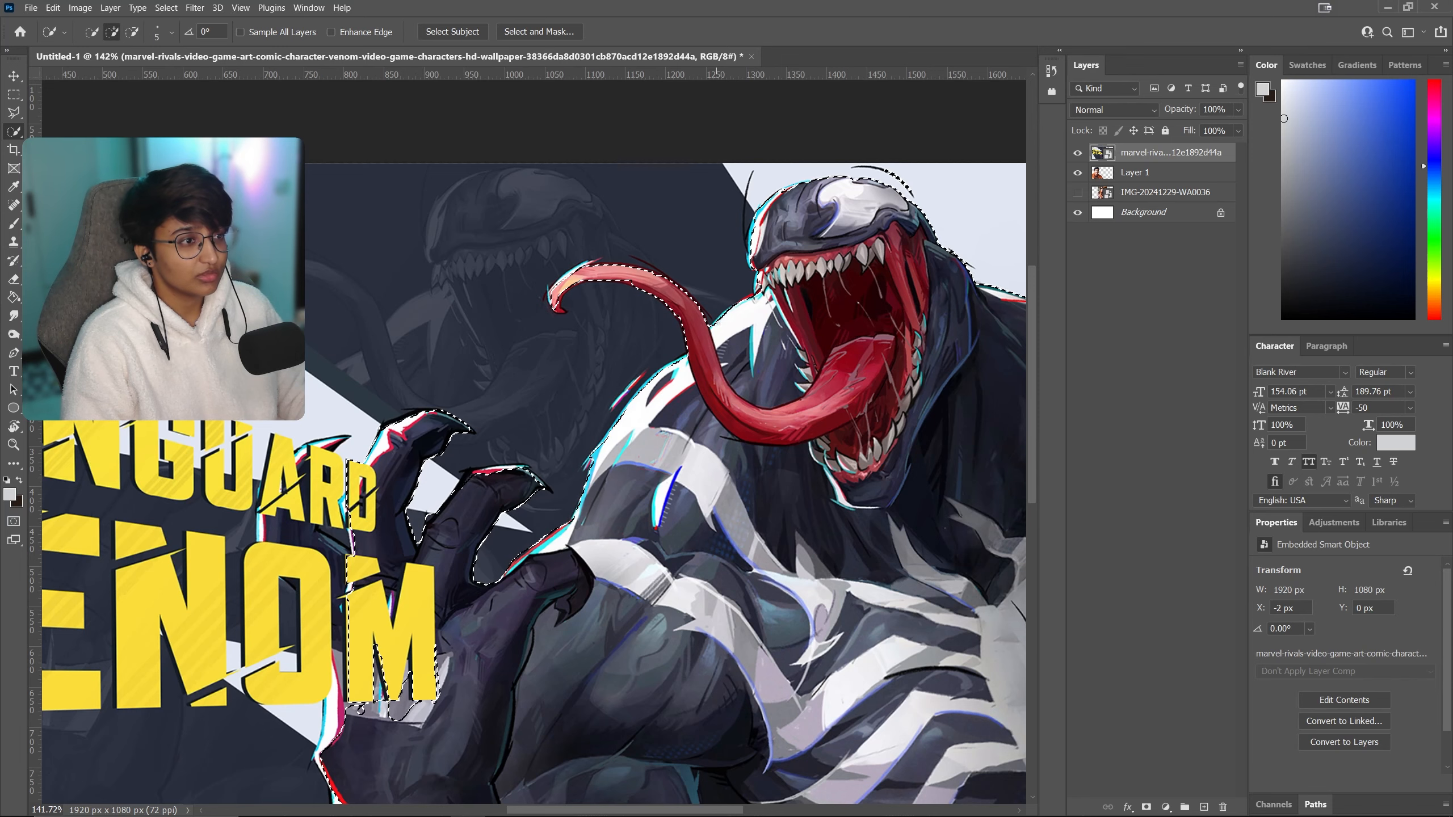
Clean up the Venom selection along the forearm and in the gap between the arm and torso.
scroll(618, 418, down, 6)
scroll(669, 647, up, 6)
click(615, 604)
scroll(611, 745, down, 3)
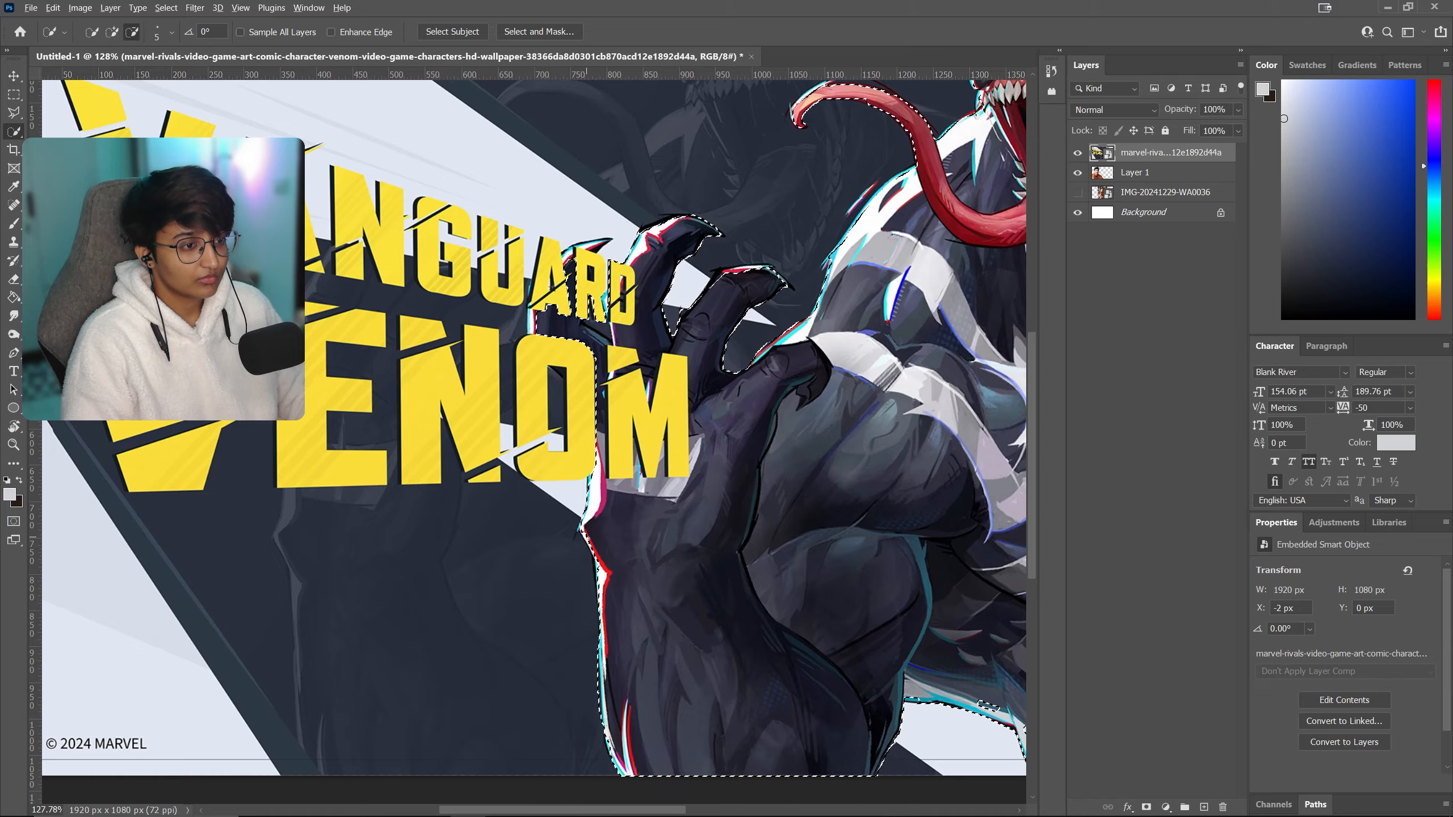
scroll(530, 297, down, 3)
scroll(530, 297, up, 7)
click(531, 441)
scroll(530, 441, down, 5)
scroll(572, 458, up, 8)
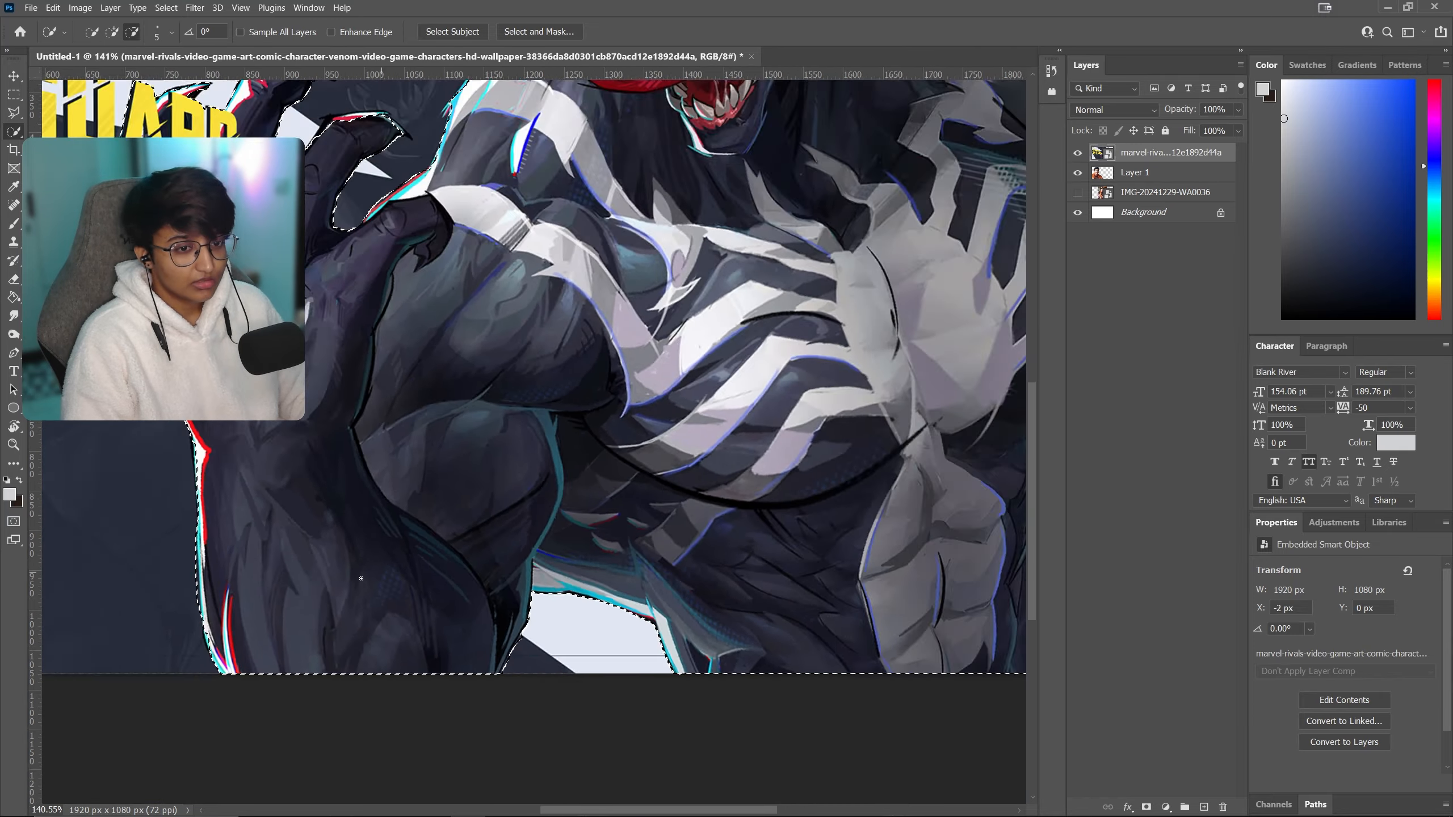
Refine the Venom selection around the hand where the yellow VANGUARD and VENOM lettering overlaps it.
scroll(636, 509, down, 5)
scroll(603, 449, up, 7)
click(488, 469)
scroll(487, 468, down, 2)
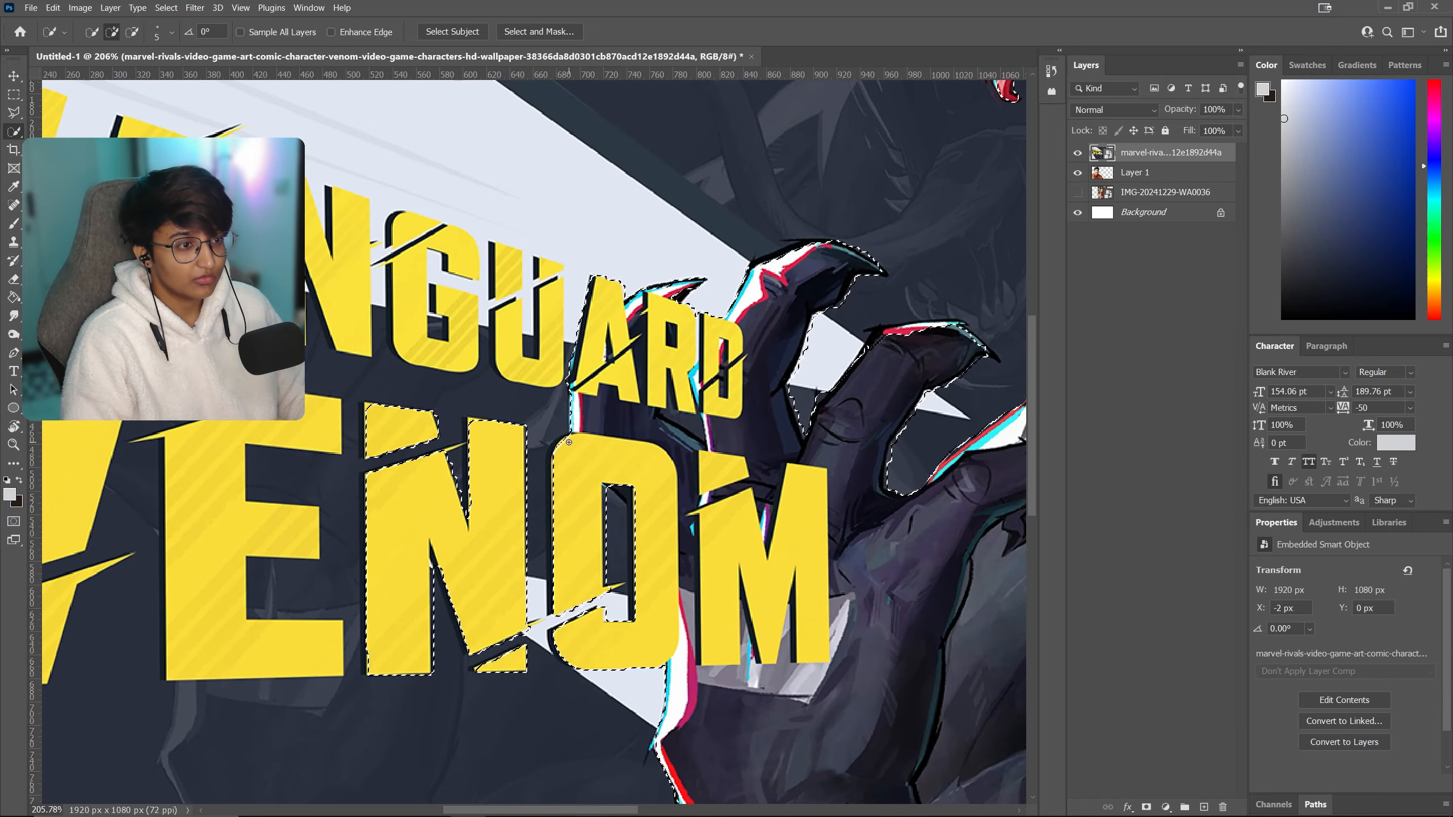
click(532, 303)
scroll(532, 303, down, 5)
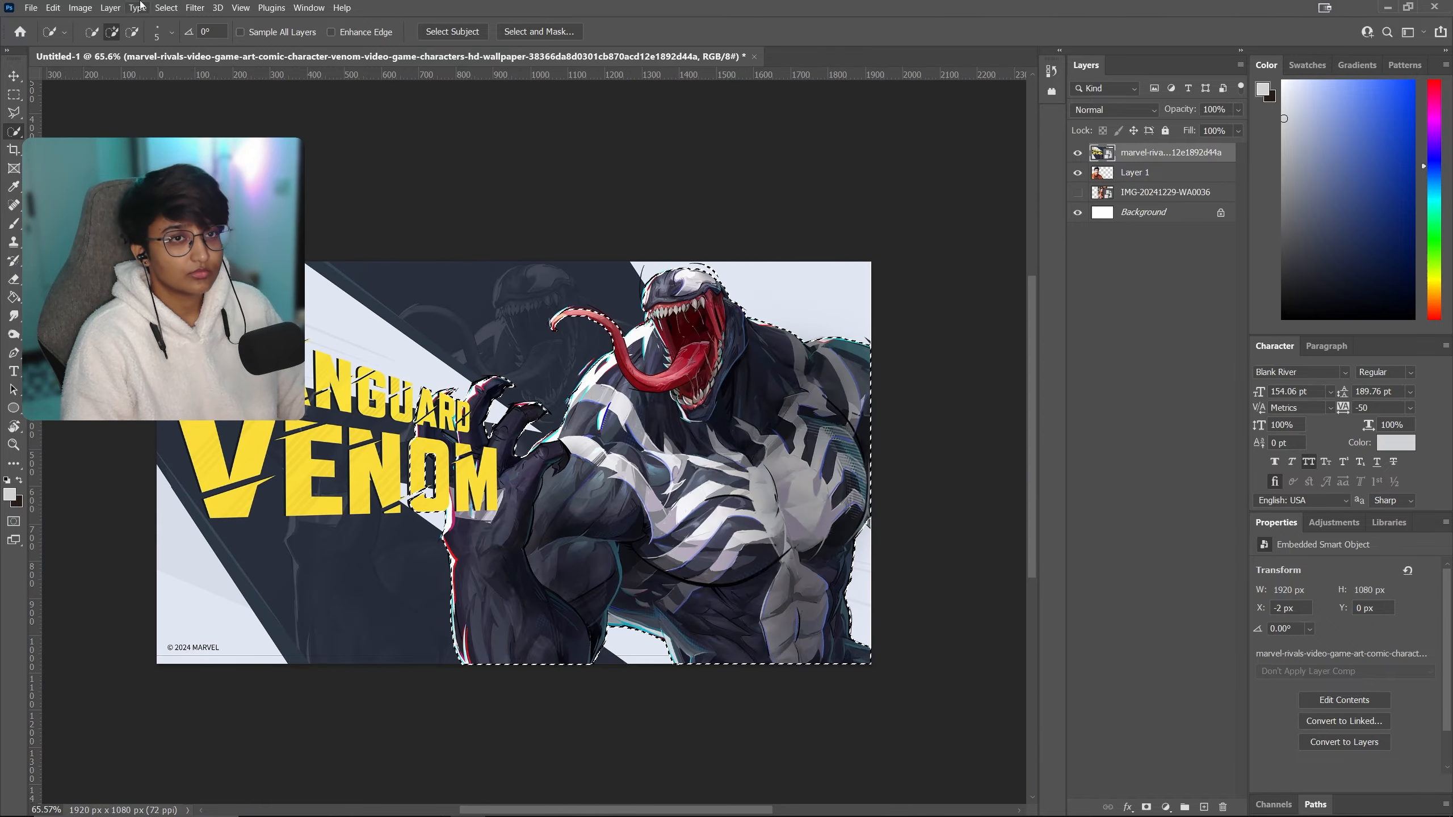
Copy the selected Venom onto a new layer, hide the wallpaper, scale the cut-out to about 92% and move it right beside the portrait.
scroll(629, 426, up, 8)
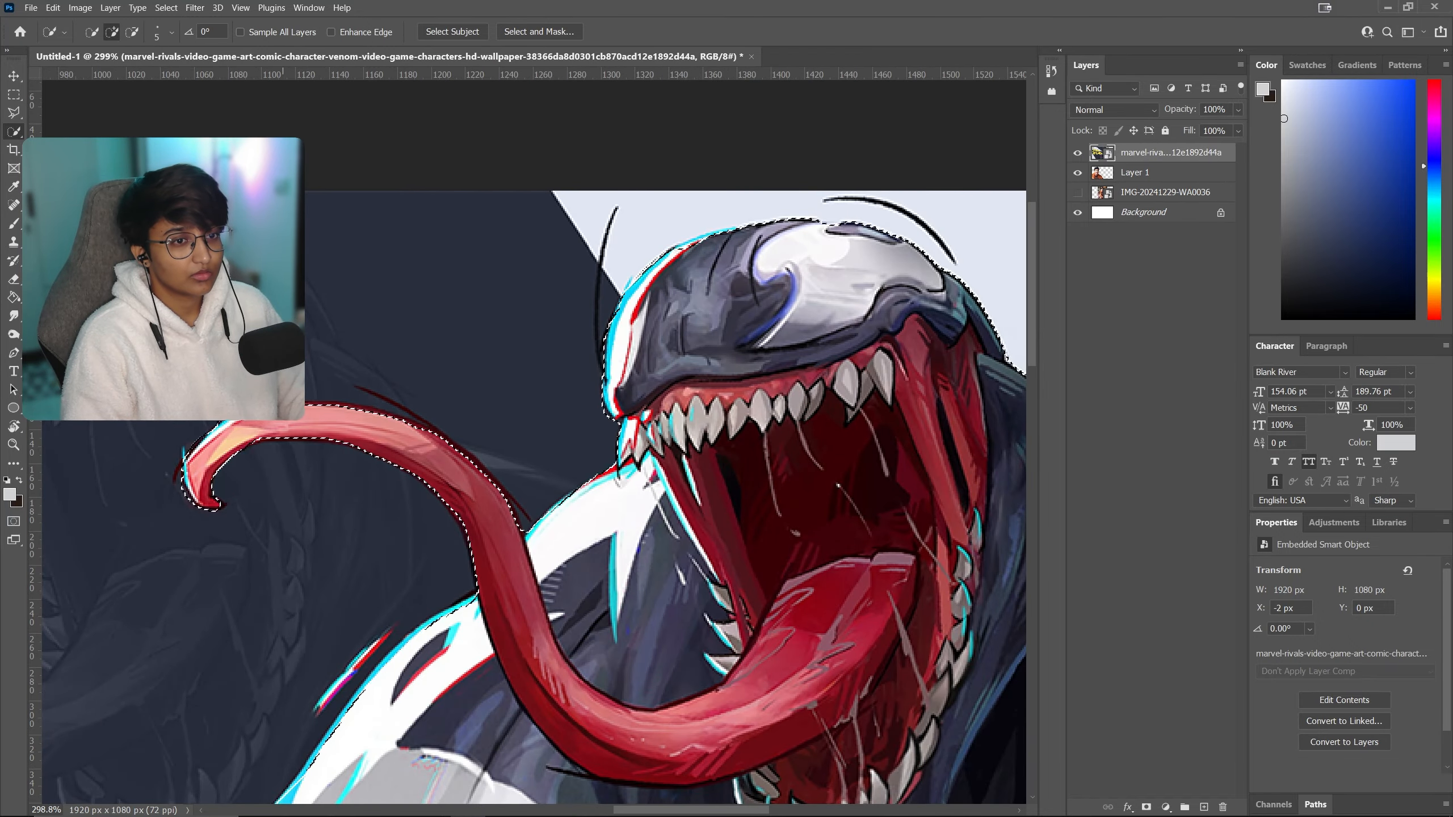
scroll(576, 258, down, 6)
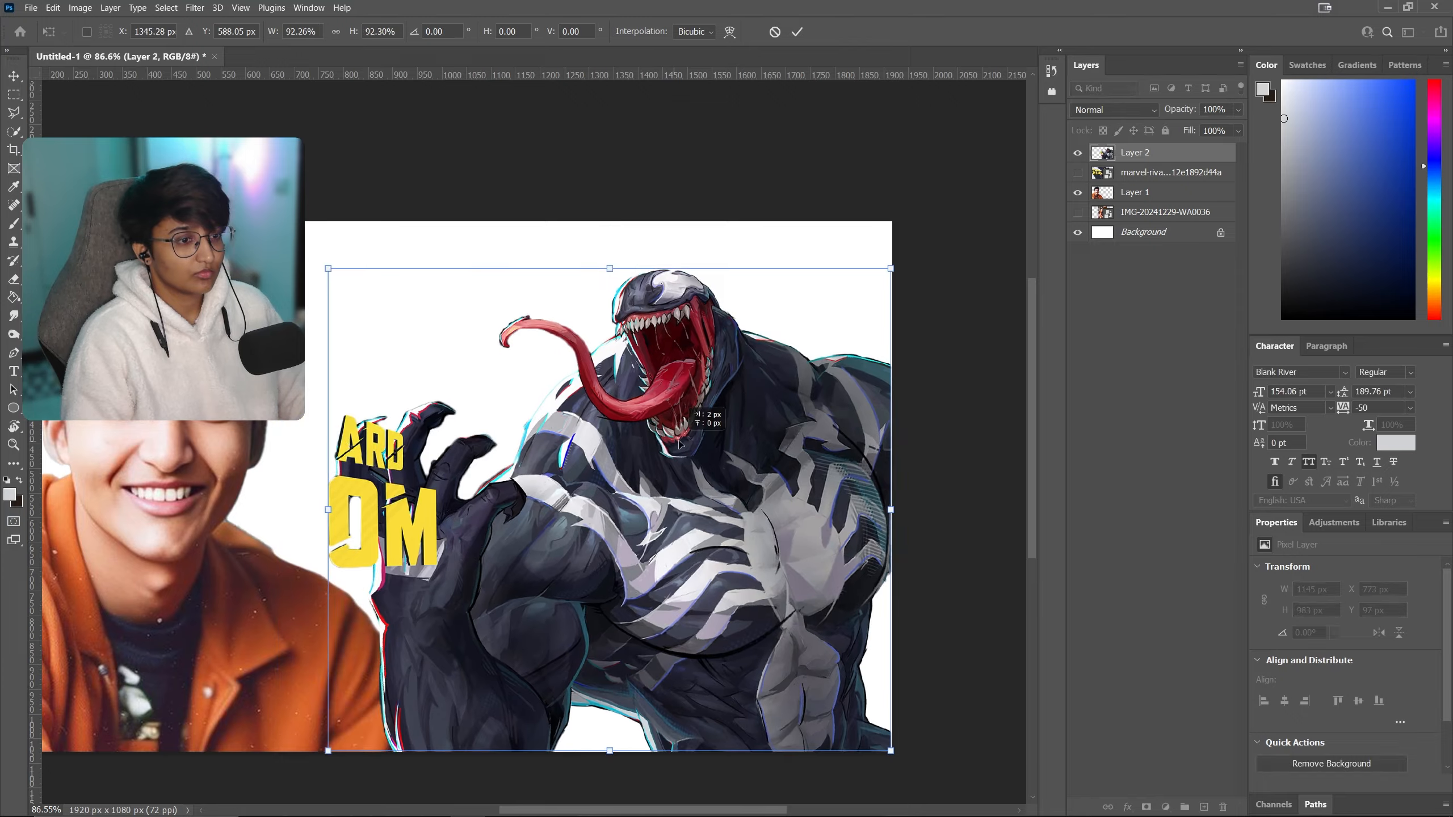
drag(648, 390, 709, 391)
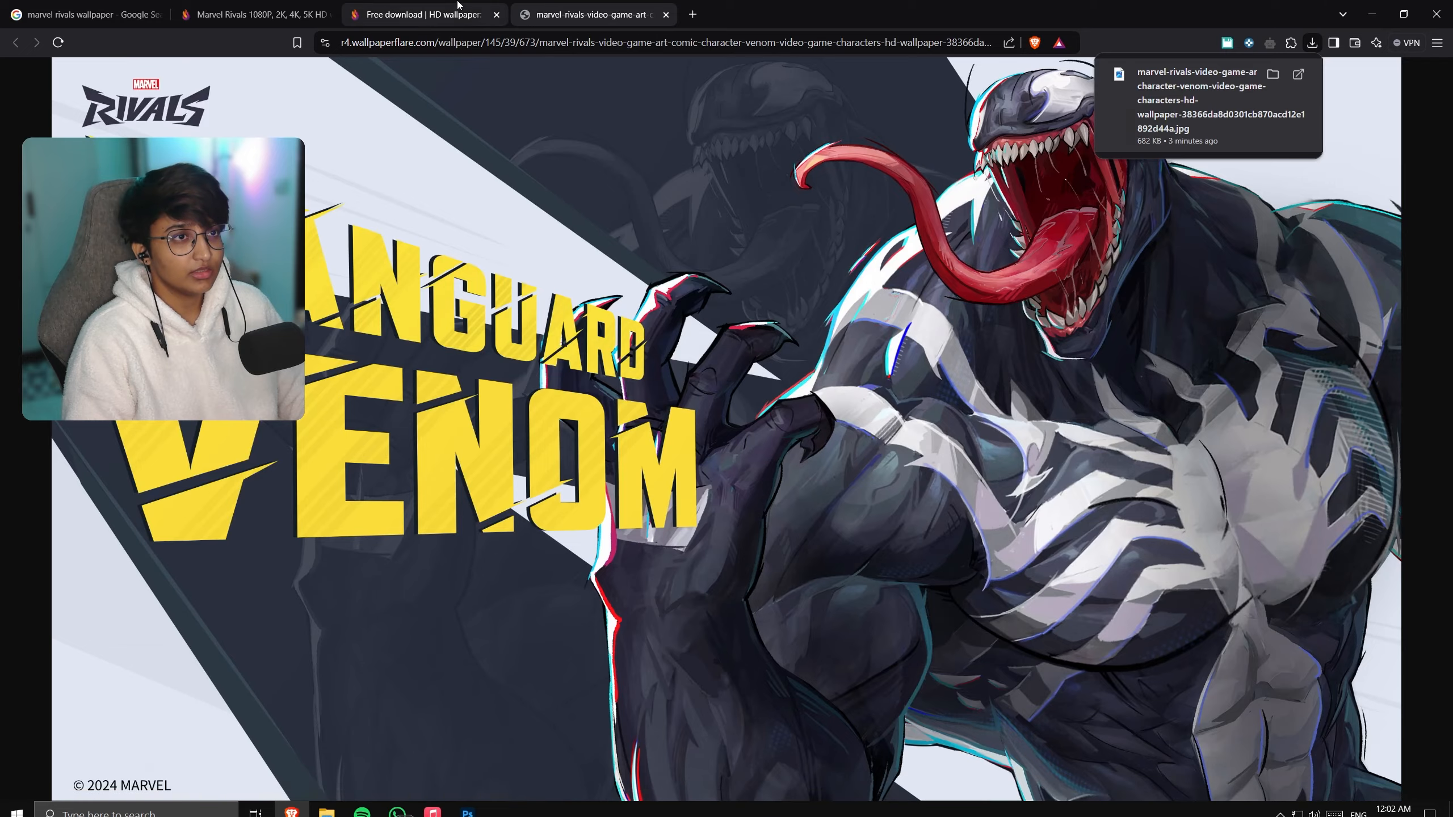
Switch to the Brave browser, close the Venom wallpaper tabs and return to the "marvel rivals wallpaper" web results.
middle_click(458, 5)
middle_click(458, 5)
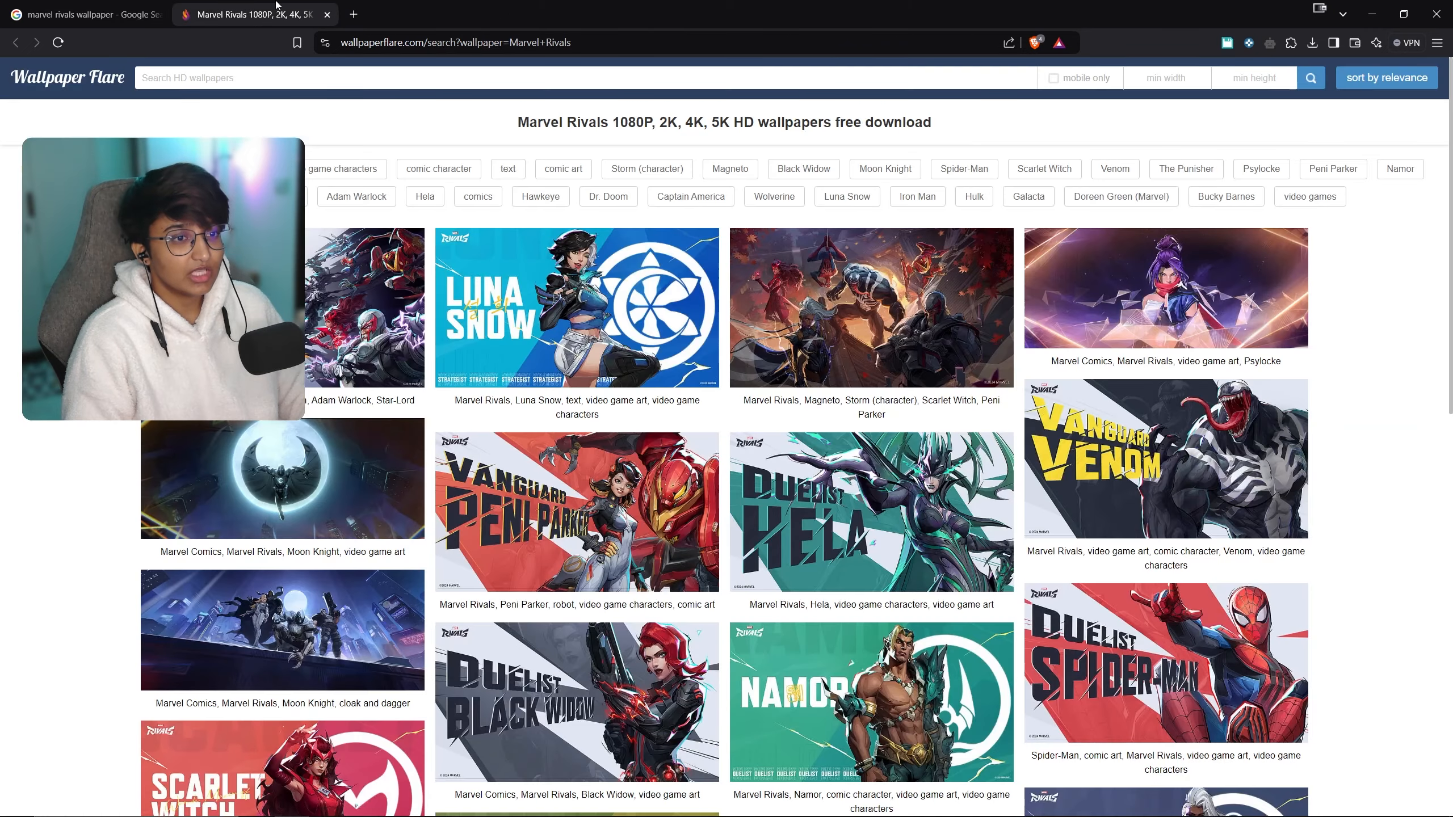
click(86, 15)
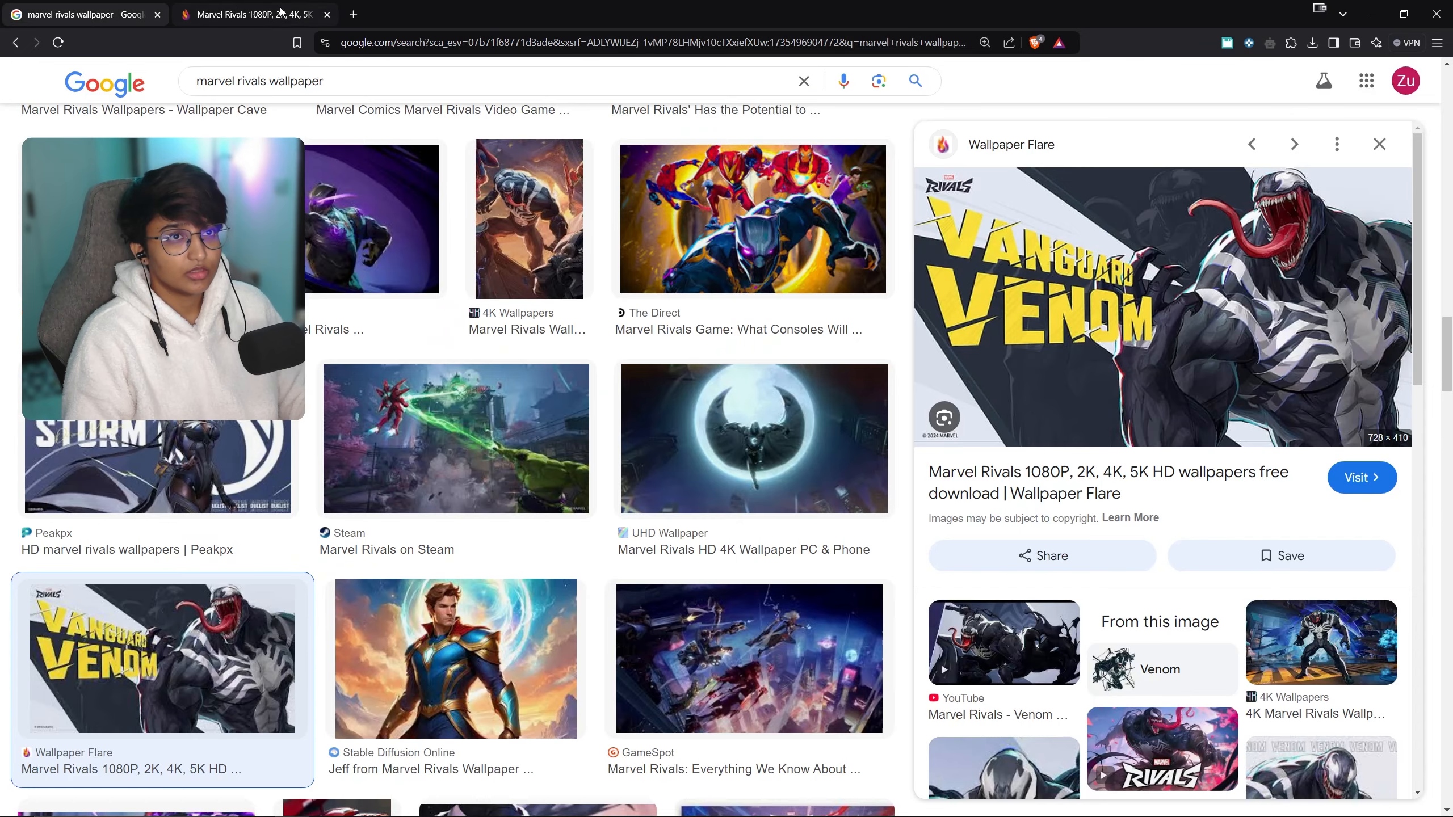
click(14, 42)
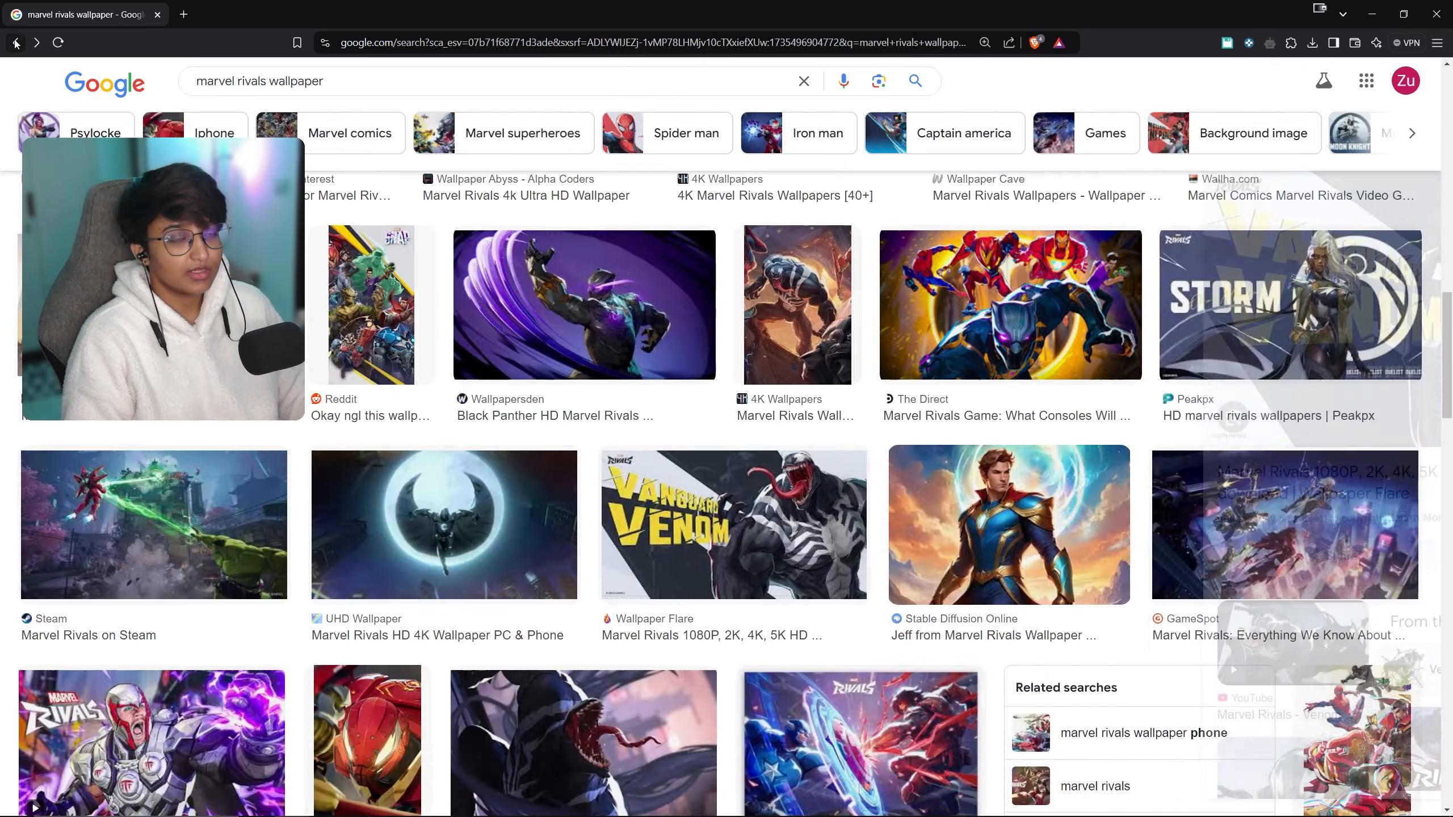
click(15, 42)
Open the Alpha Coders Marvel Rivals collection and view the golden city landscape wallpaper at full size.
scroll(851, 430, down, 3)
scroll(903, 451, up, 3)
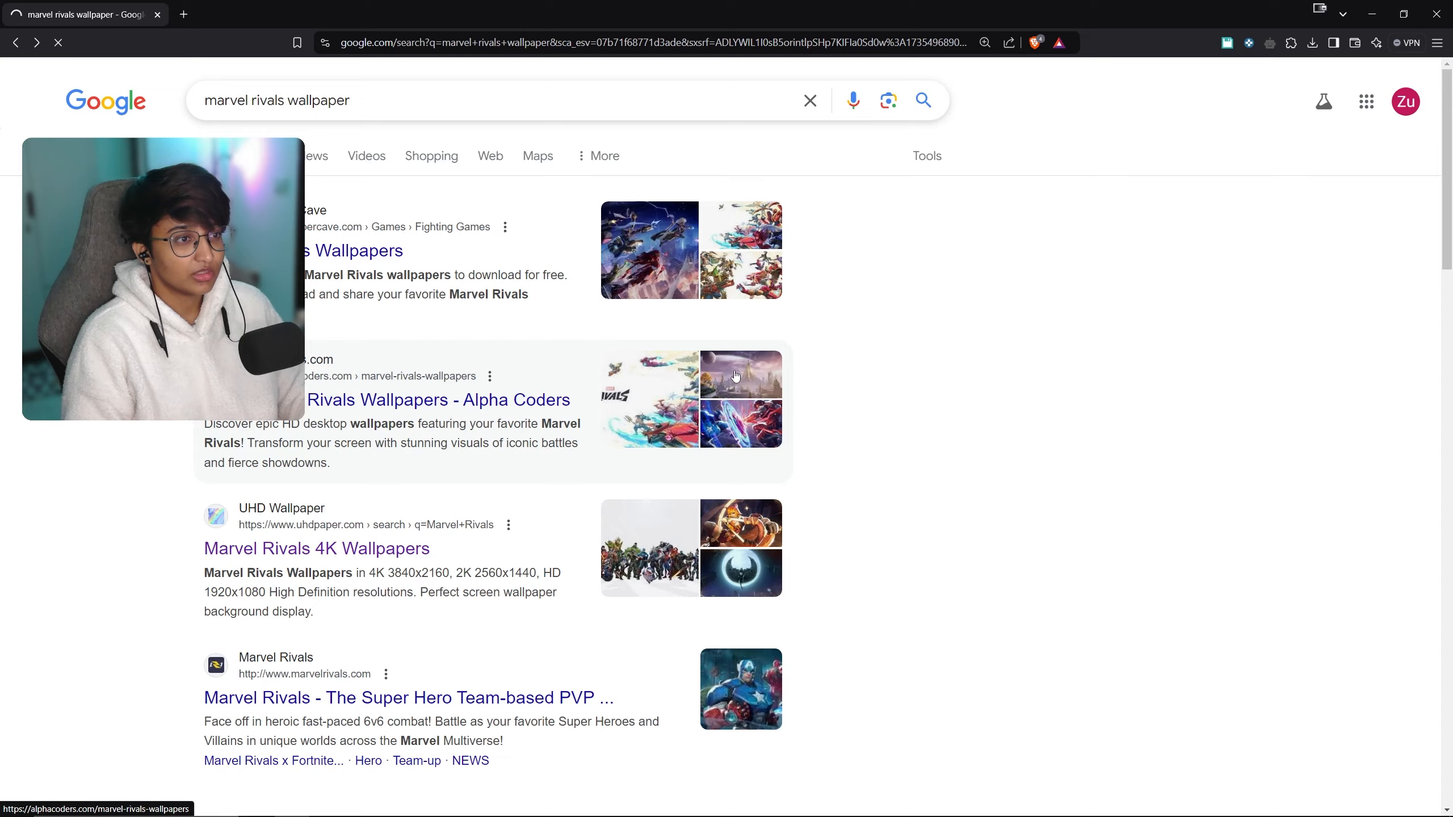
scroll(753, 375, down, 3)
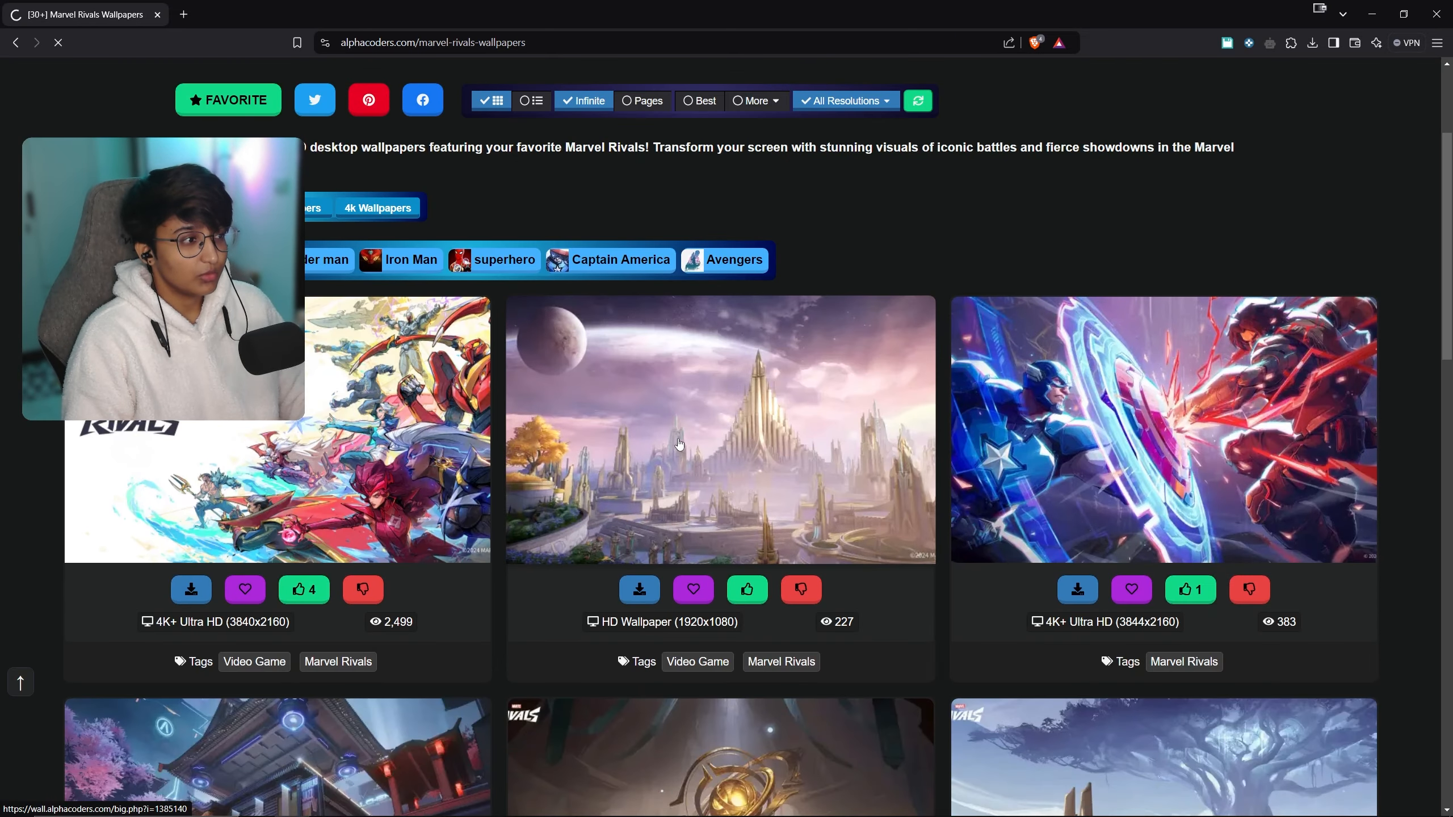
click(662, 434)
click(487, 399)
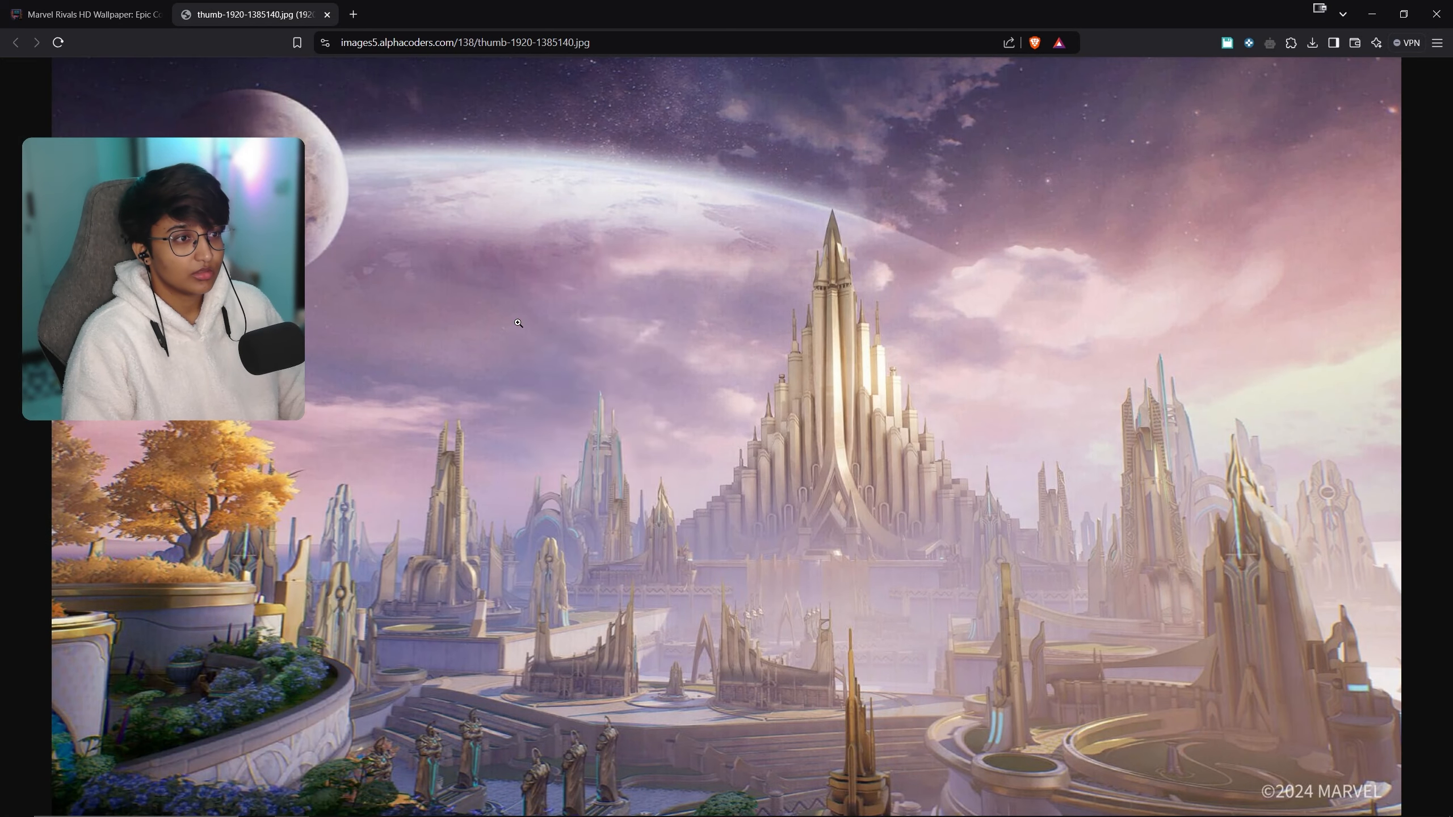
Download the city wallpaper, place it in the Photoshop document over the whole canvas and move its layer beneath Layer 1.
click(1312, 42)
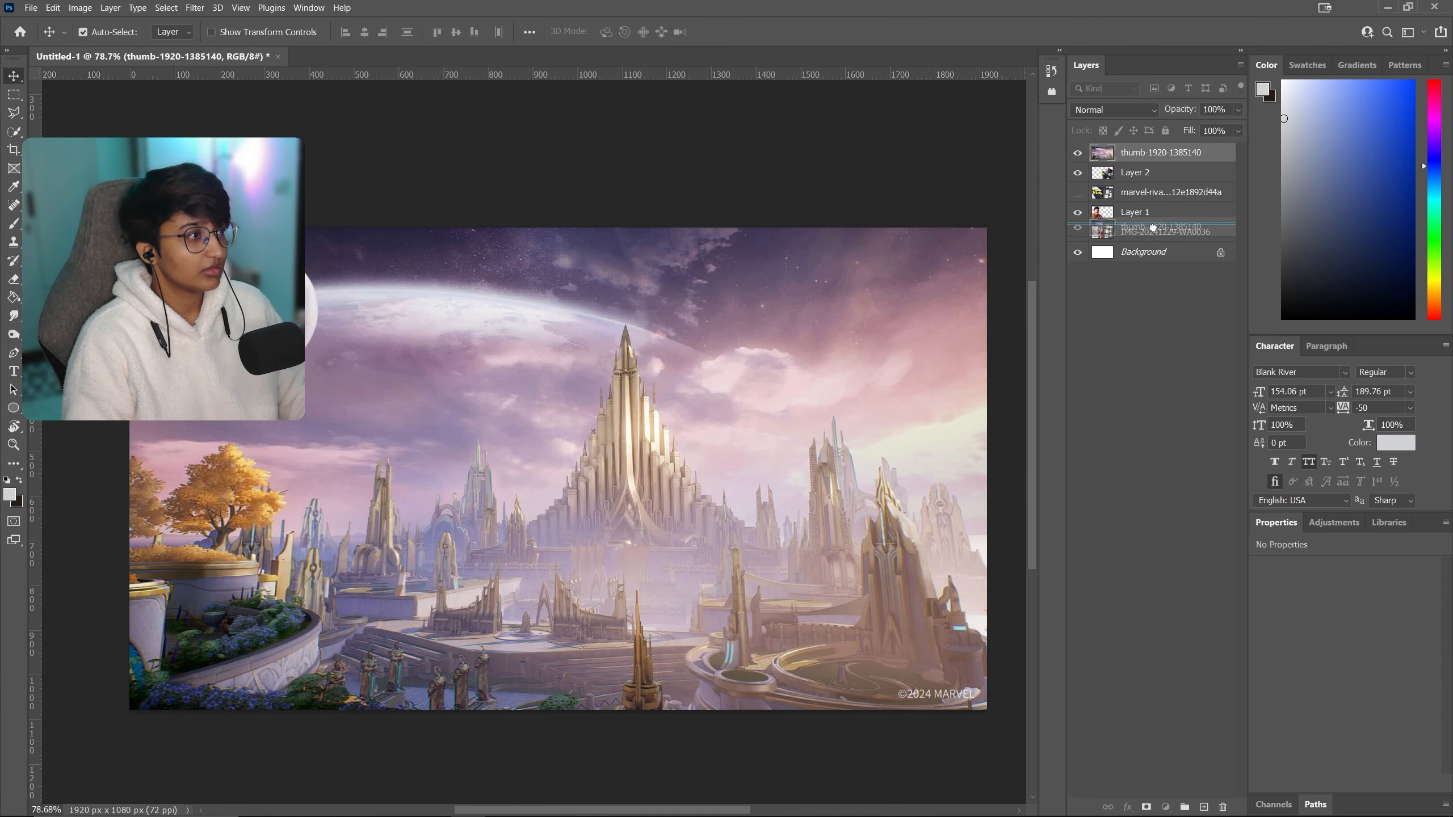
drag(1156, 152, 1155, 202)
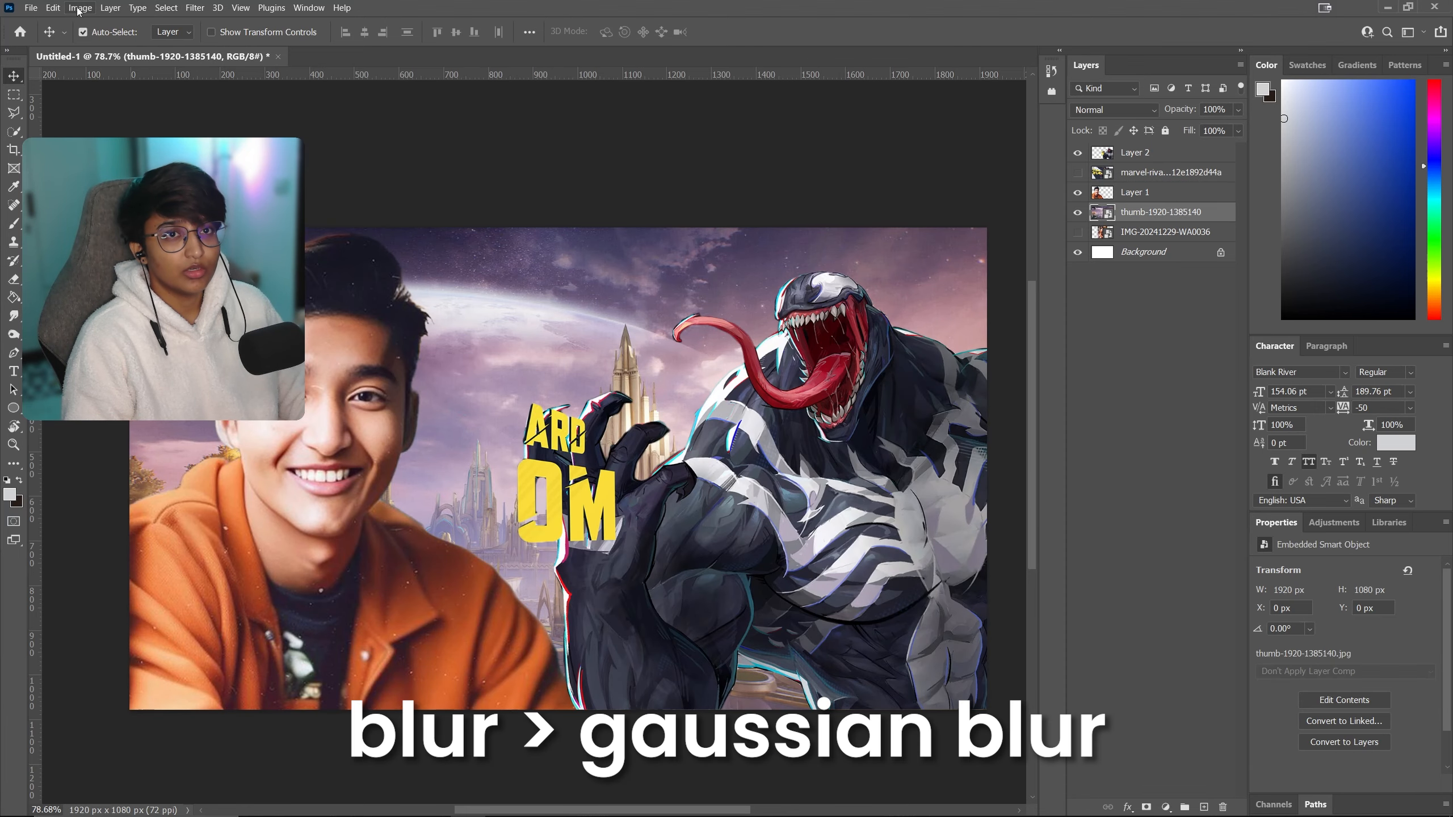
Apply a light Gaussian Blur to the city wallpaper background layer.
click(53, 8)
click(195, 8)
mouse_move(258, 176)
click(401, 226)
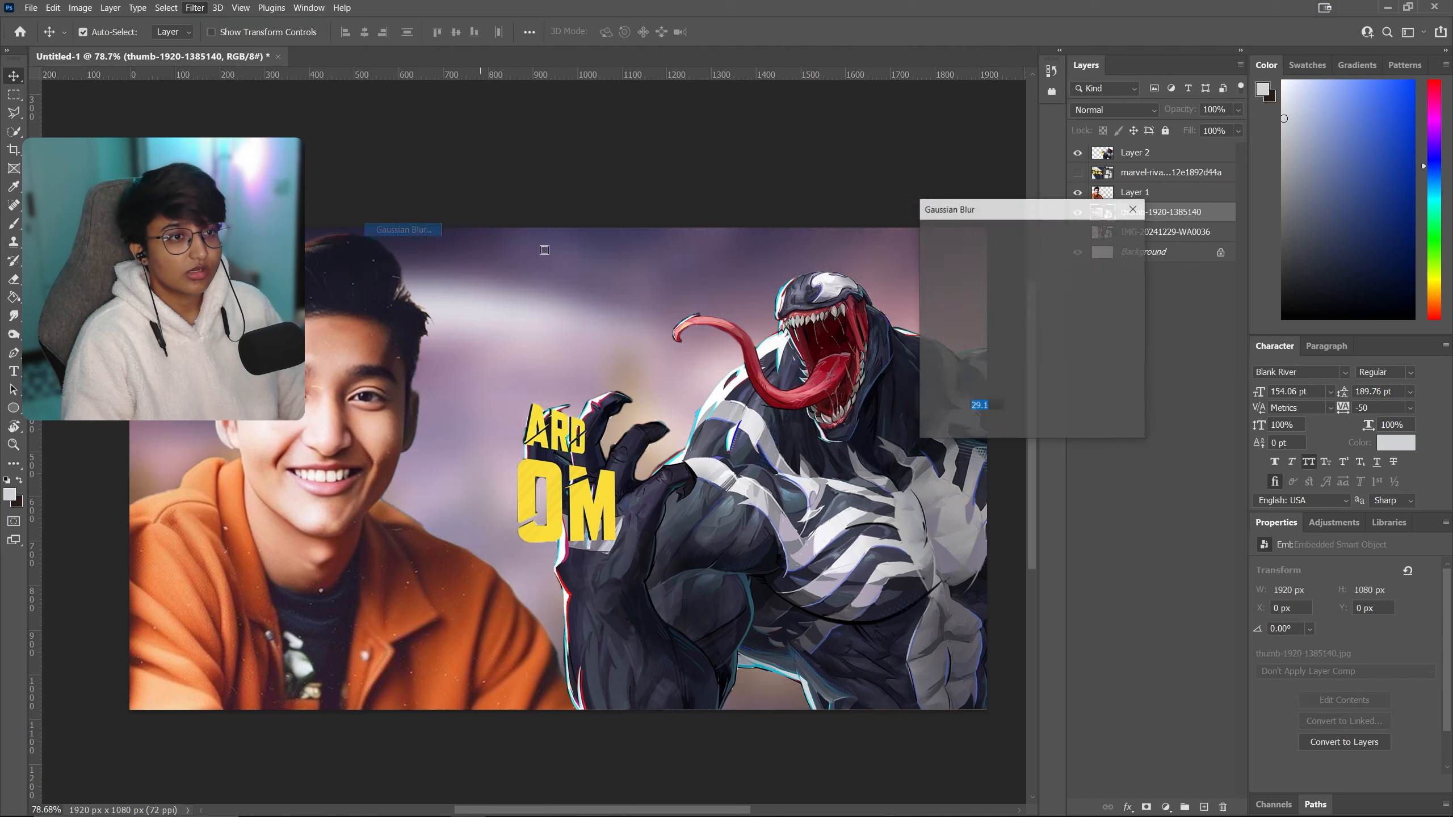
click(1111, 235)
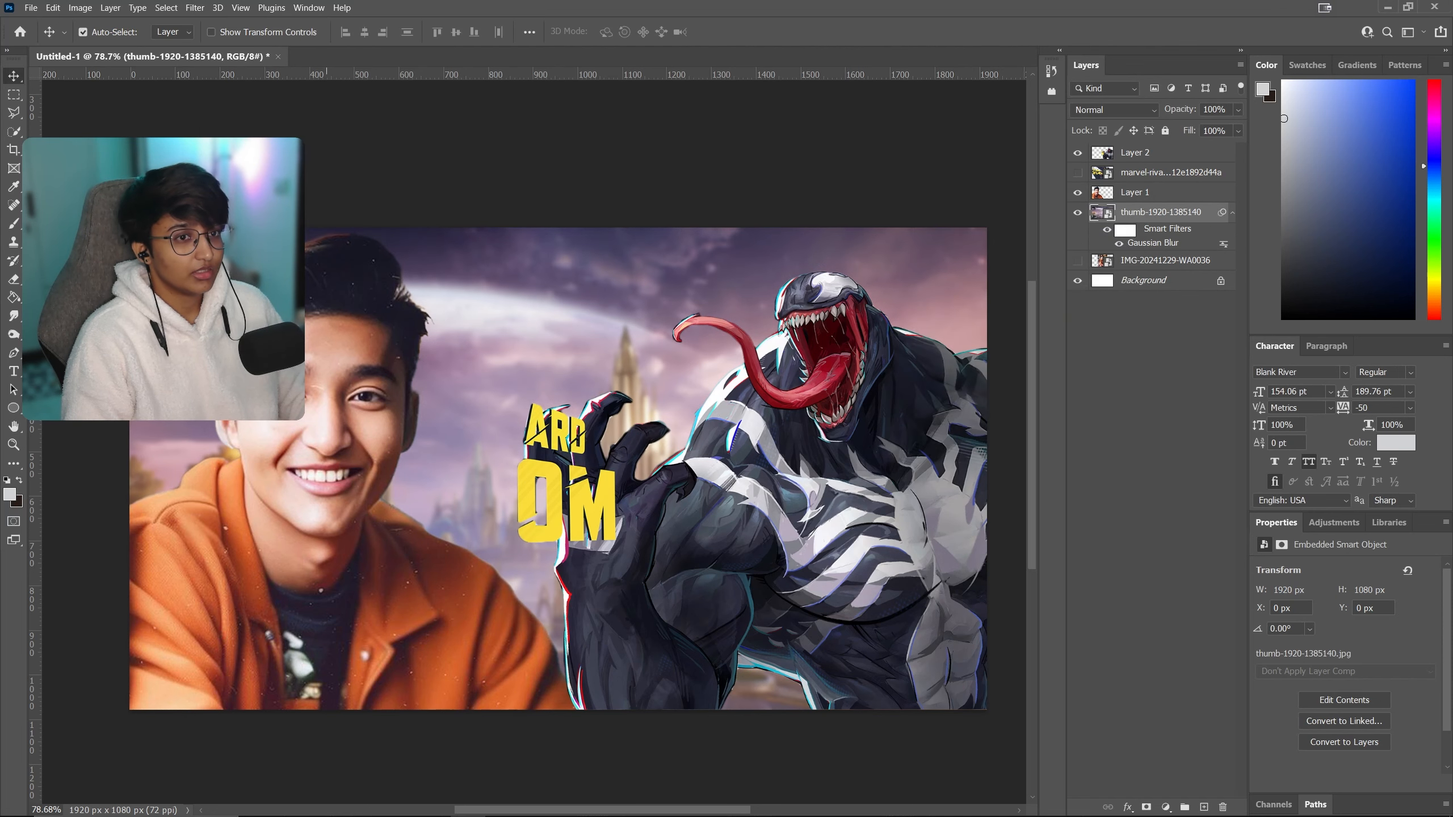
Rename the portrait layer as Dude and give it a white Drop Shadow with 100% opacity, distance 0, spread 7% and size 54 px.
click(1162, 194)
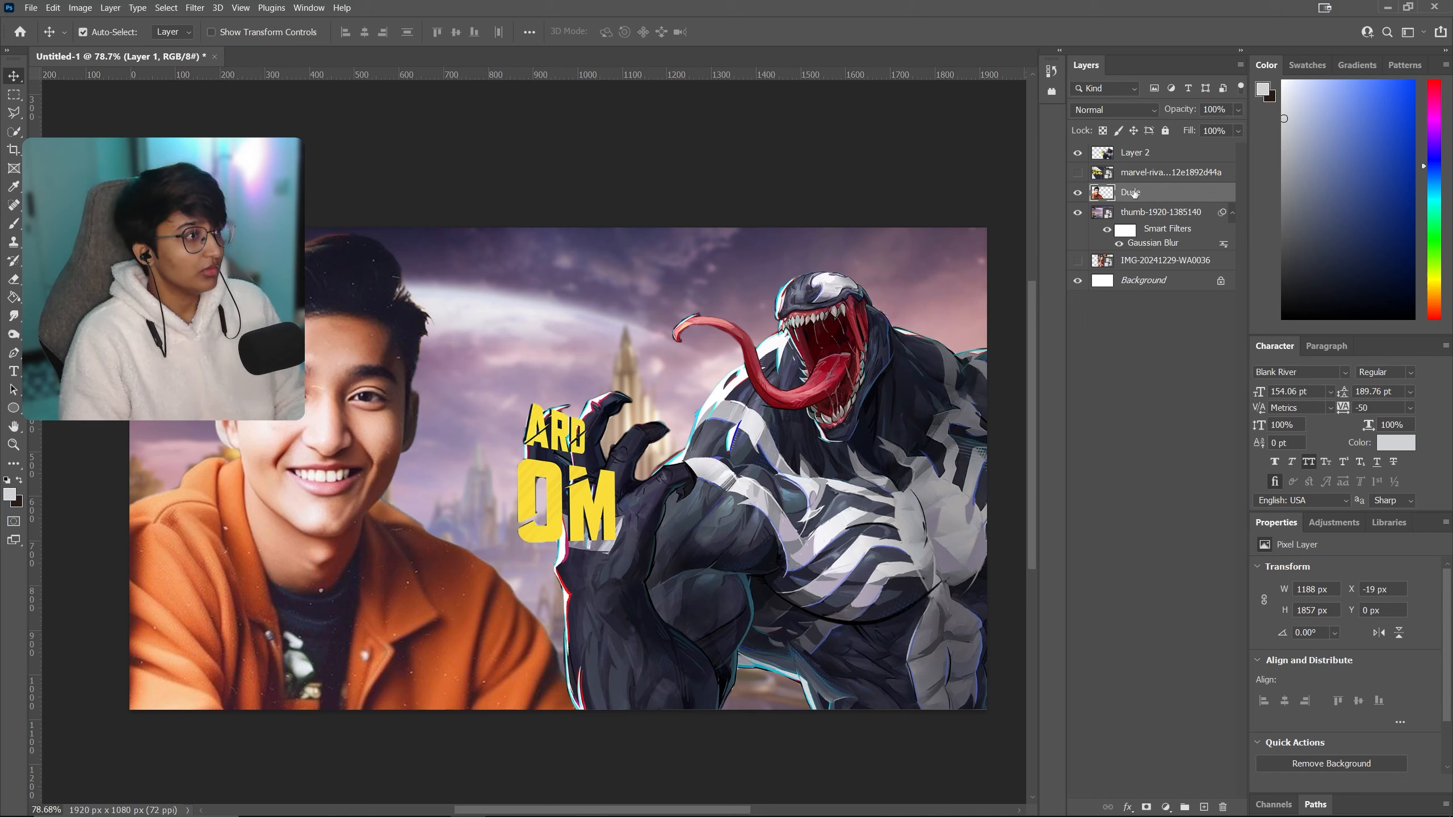
double_click(1167, 192)
click(914, 582)
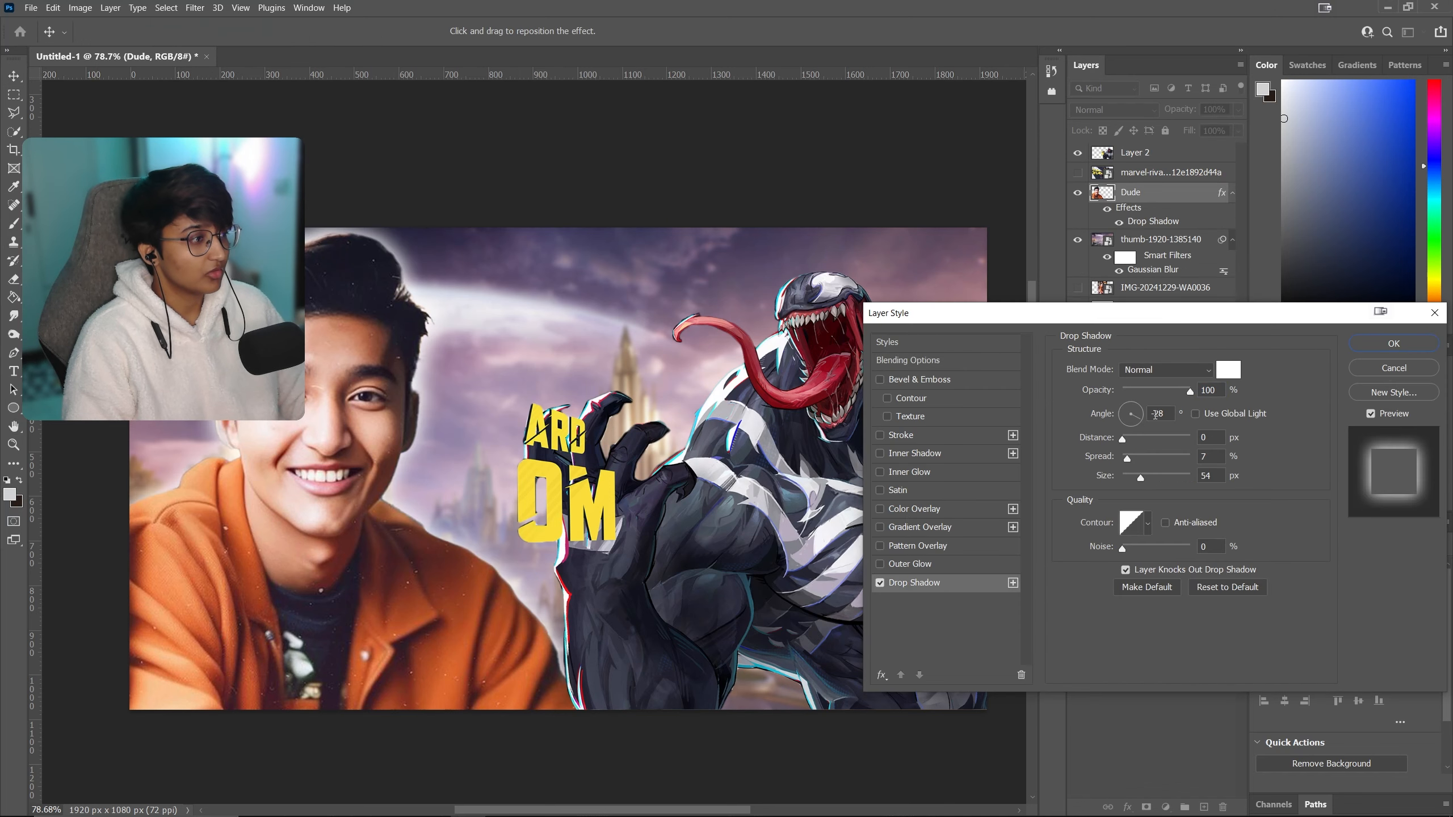
click(1393, 342)
Copy the Dude layer's drop shadow style onto the Venom cut-out and move the Dude layer above it.
right_click(1138, 194)
click(1199, 506)
right_click(1165, 159)
click(1218, 482)
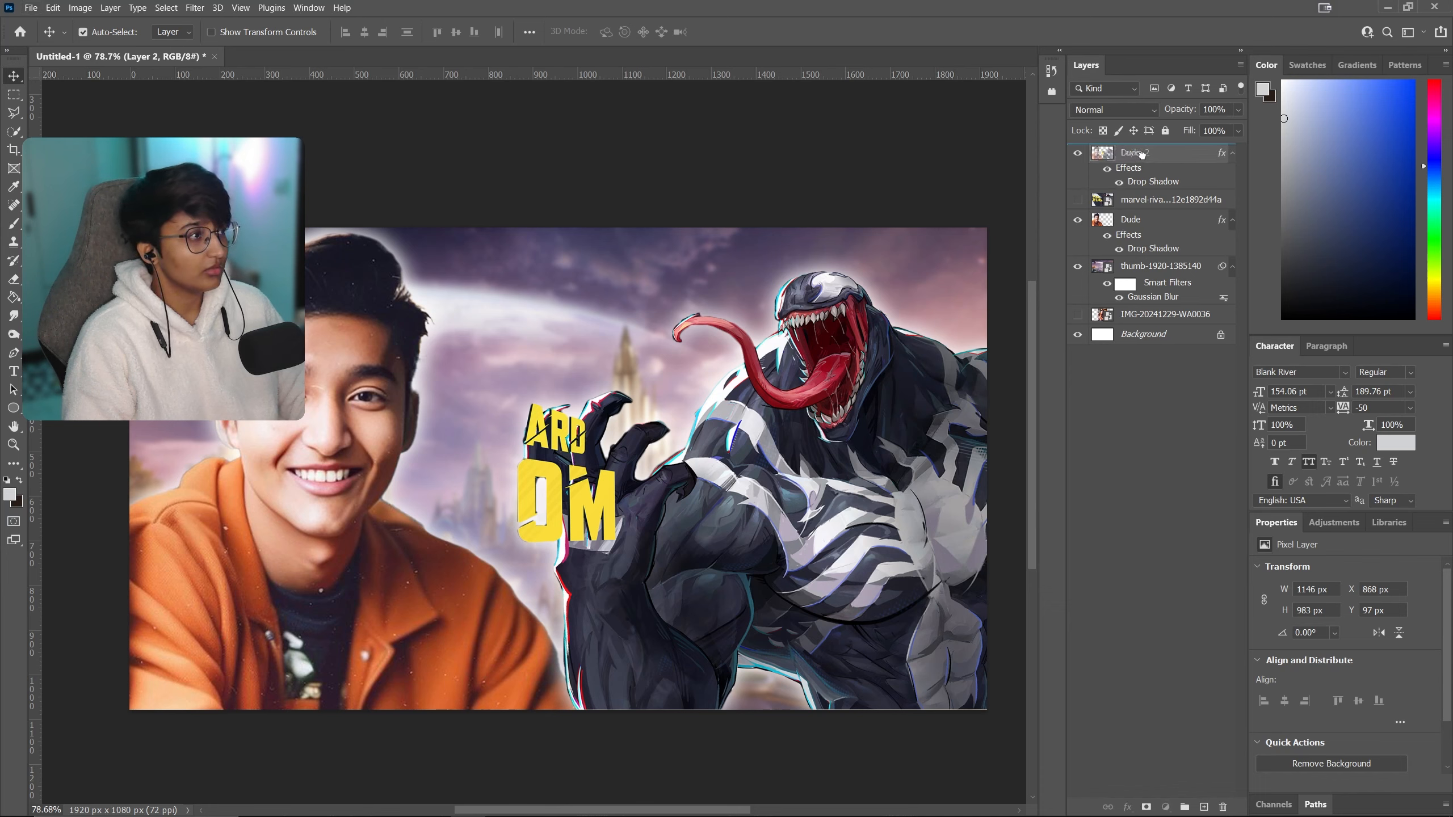
drag(1141, 154, 1140, 156)
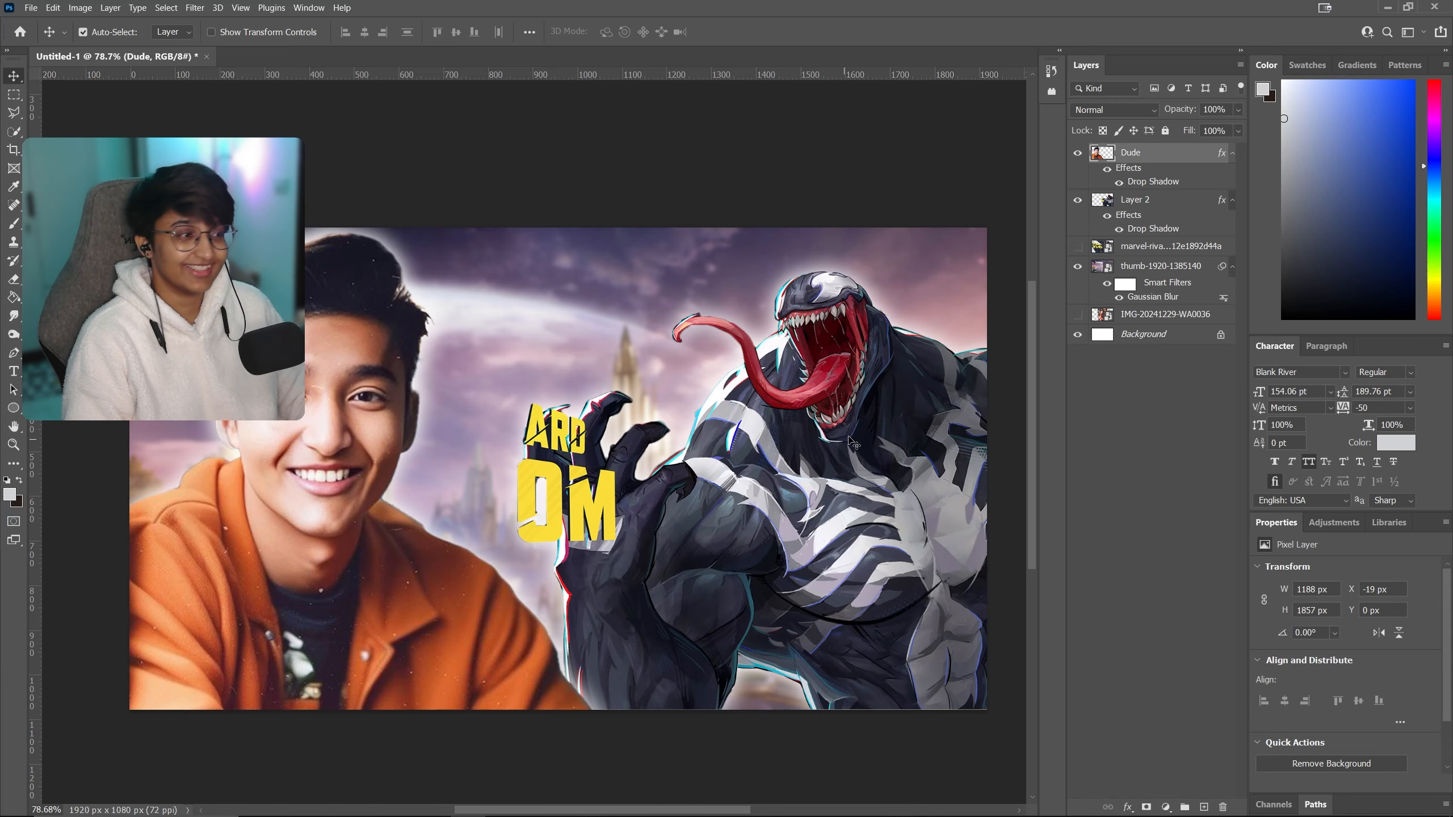
Scale the Venom cut-out down slightly with Free Transform.
click(853, 442)
key(ctrl+t)
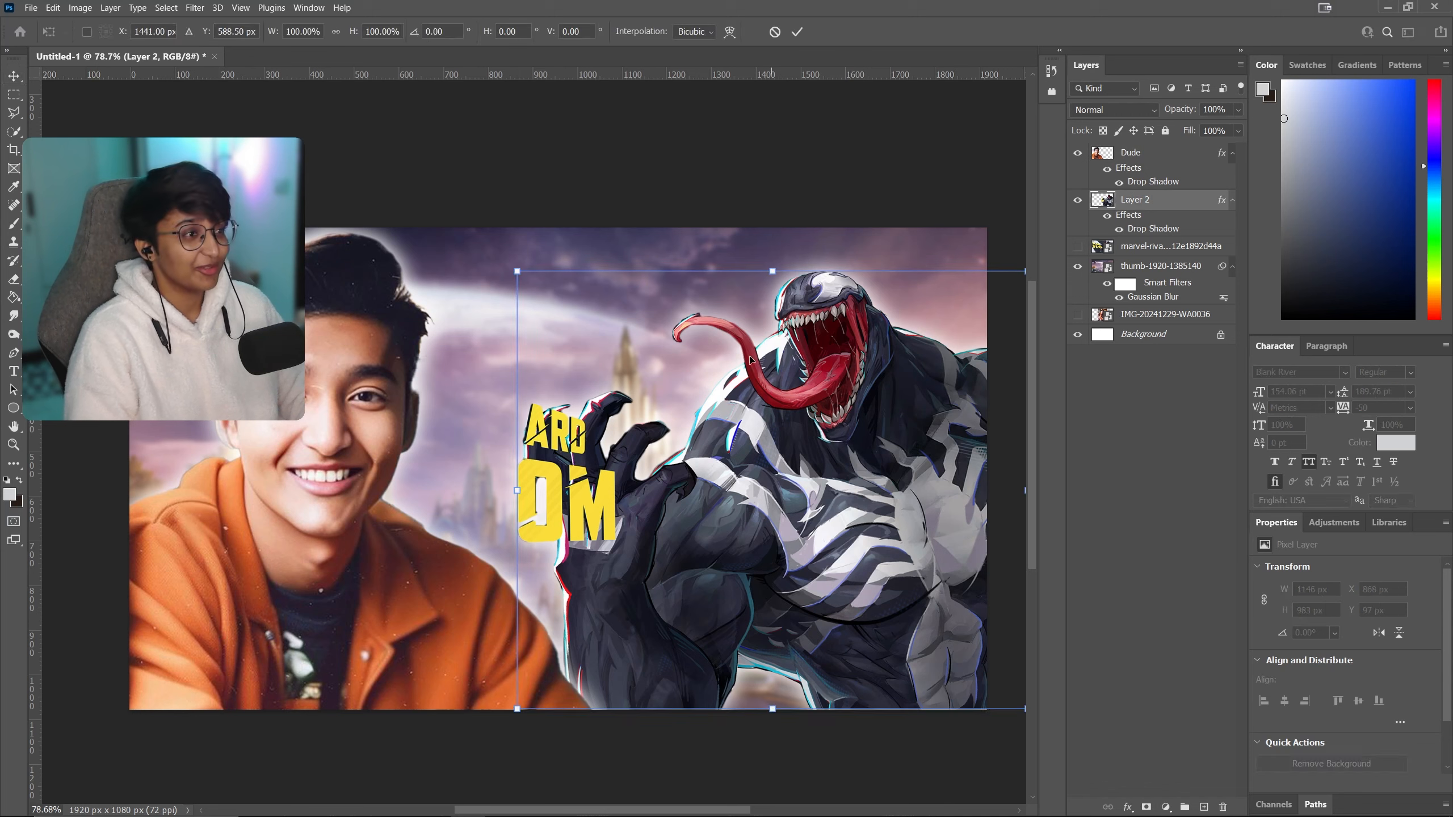
drag(522, 278, 548, 301)
key(Return)
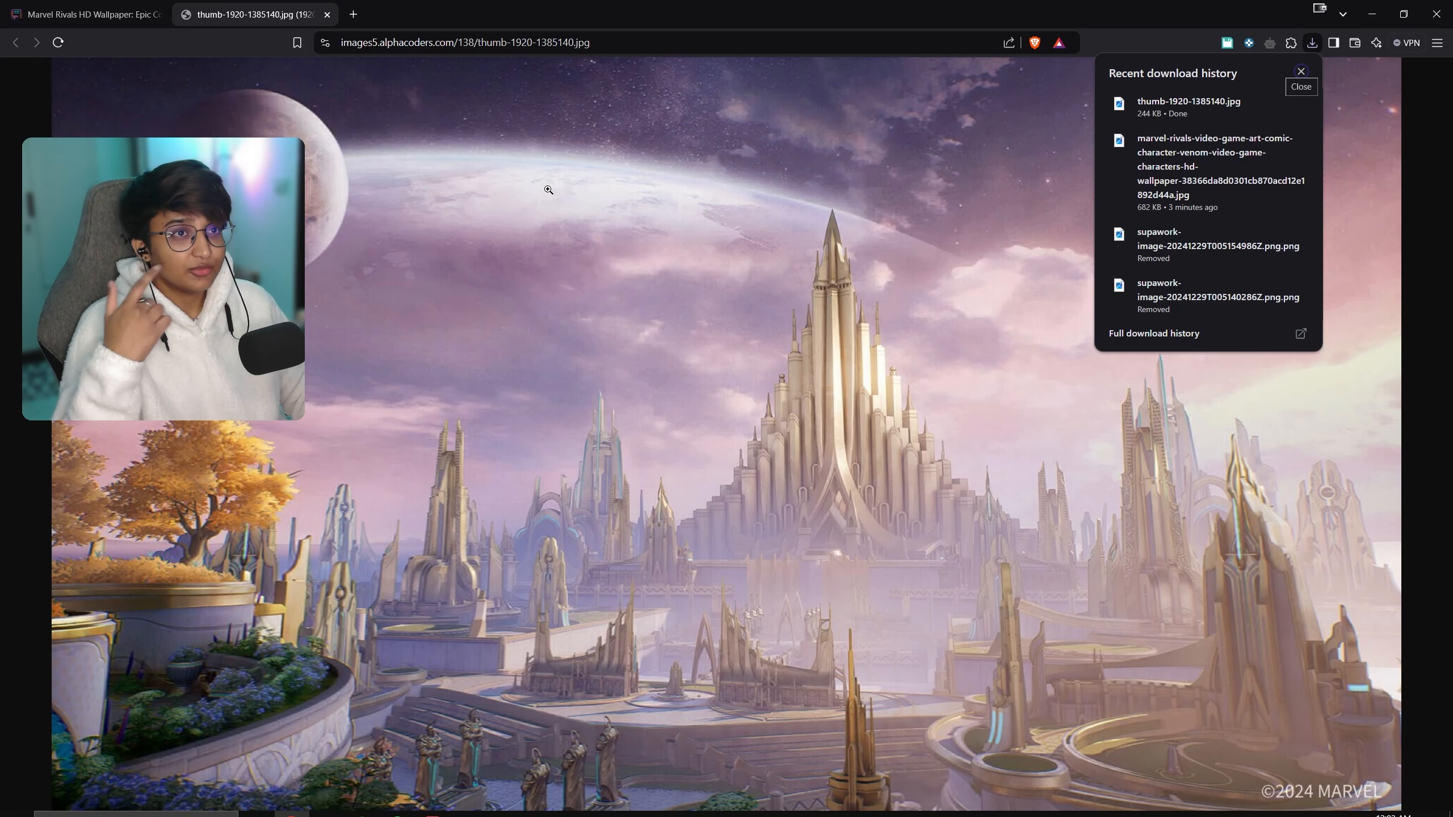
Switch to the Brave browser, close the city wallpaper tab and browse the Marvel fonts category on FontSpace.
click(329, 6)
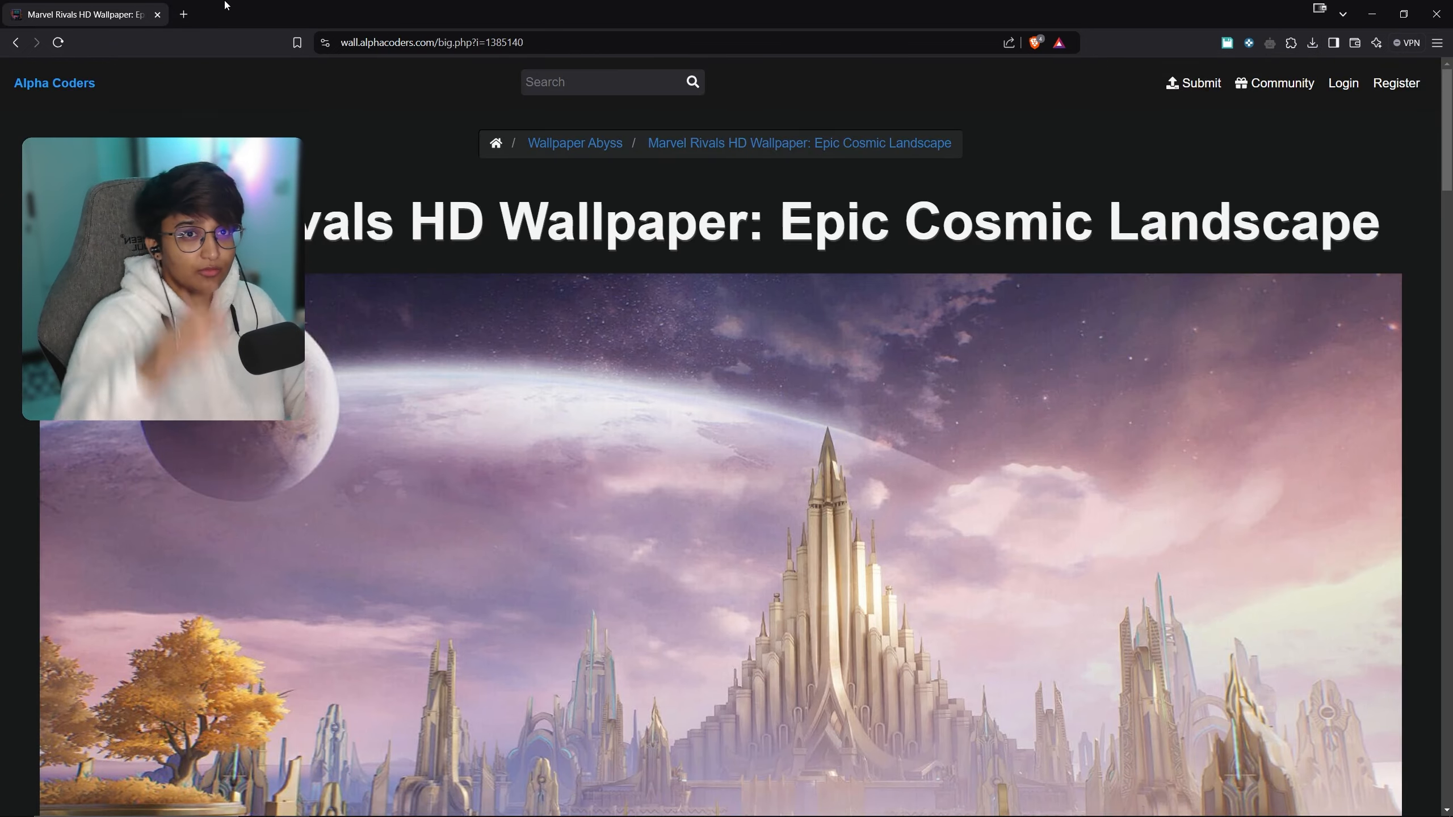
click(183, 14)
click(157, 14)
click(399, 40)
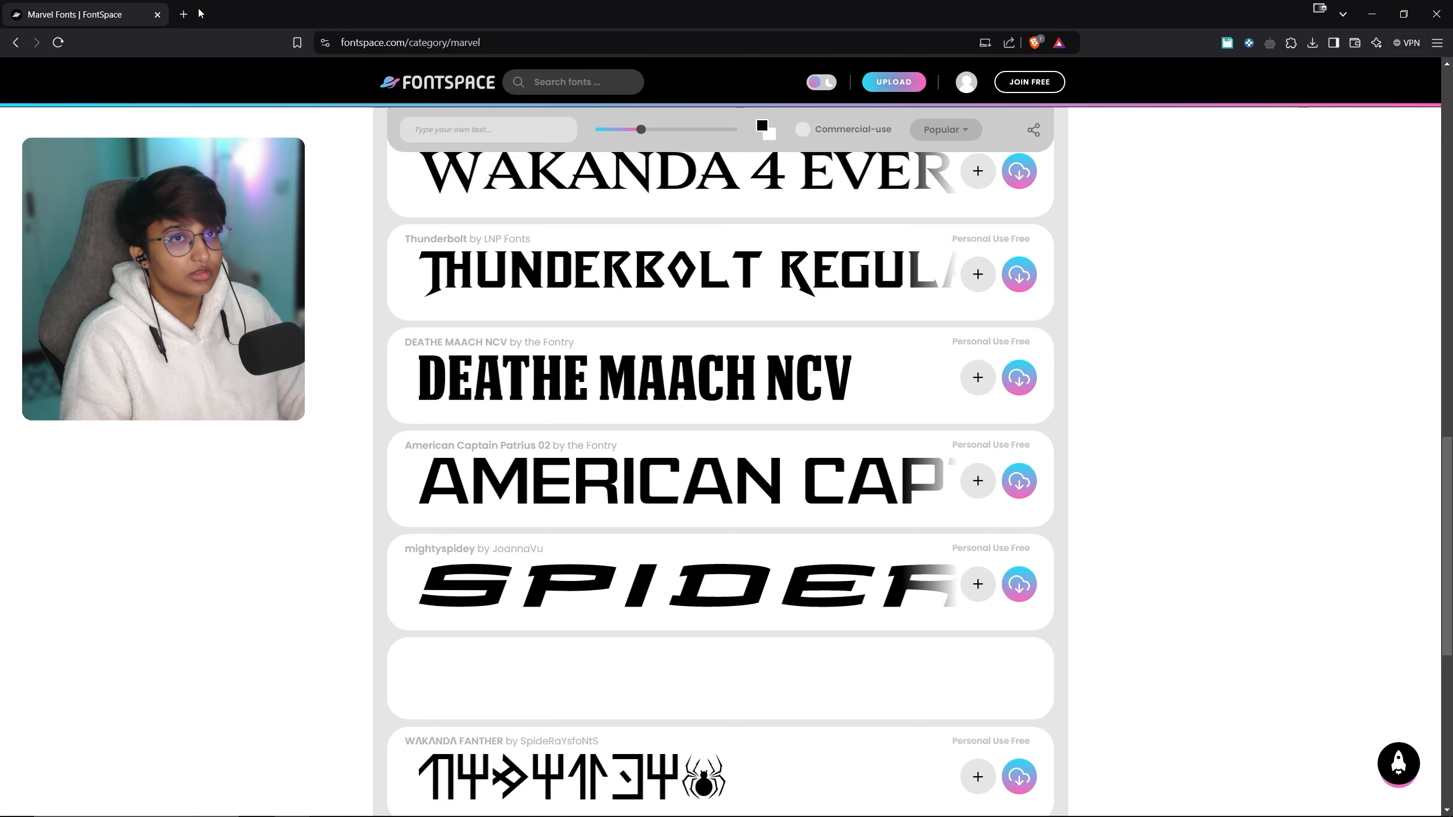
Search the web for "marvel" in a new browser tab.
key(ctrl+t)
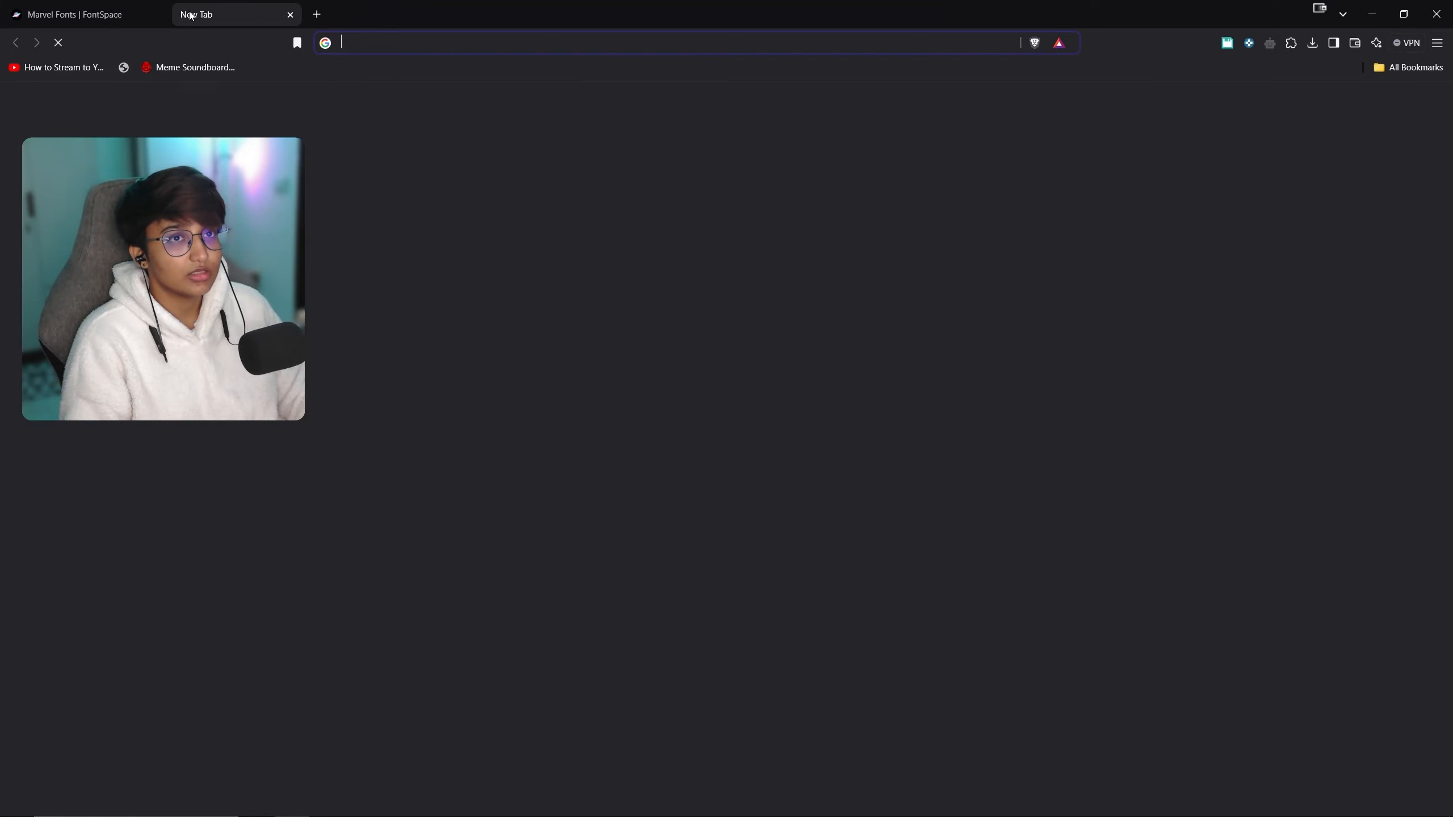
text(marvel)
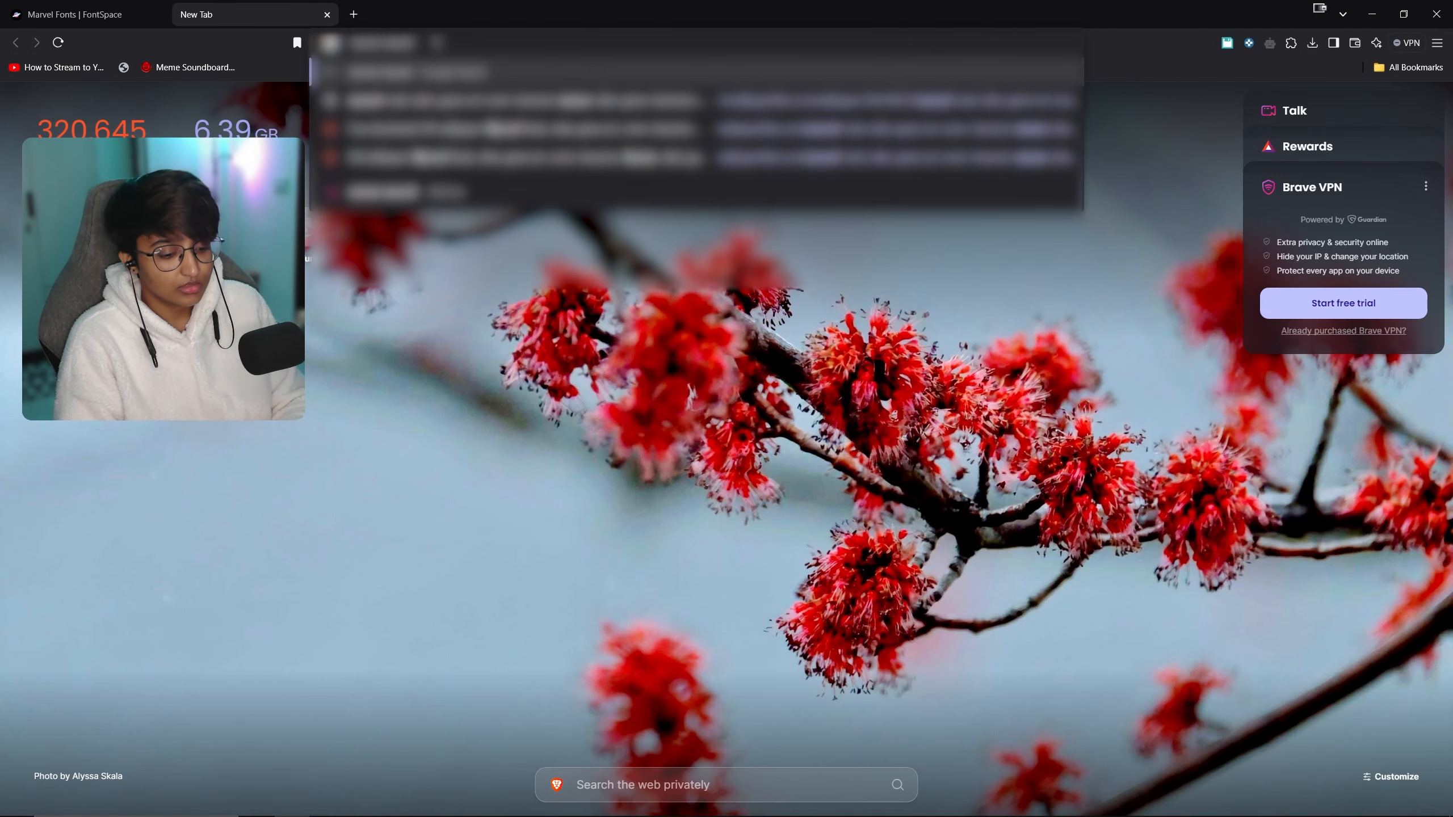
key(Return)
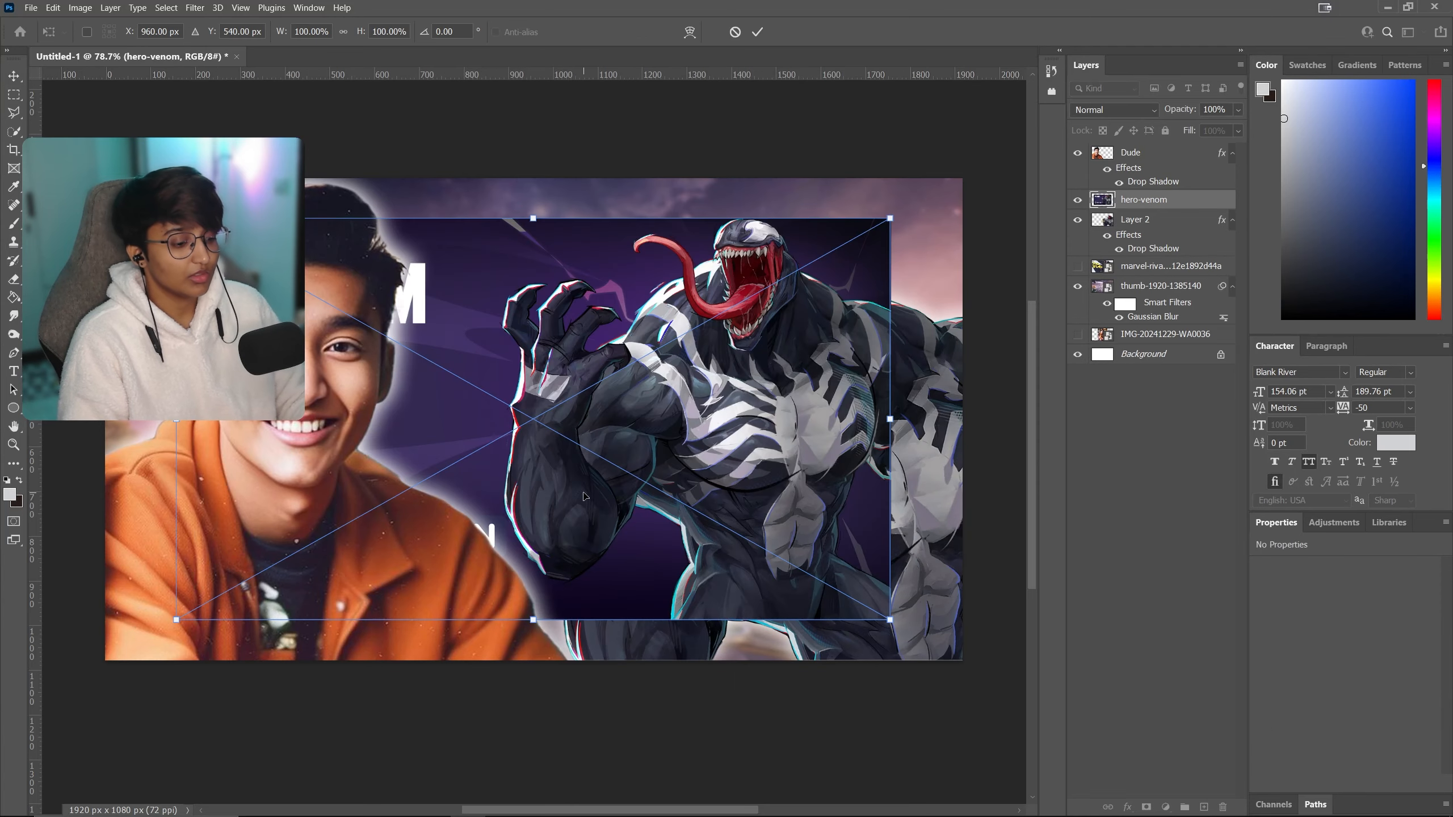
Place the hero-venom image in the Photoshop document above the Dude layer and select its subject automatically.
key(Return)
click(83, 32)
click(166, 7)
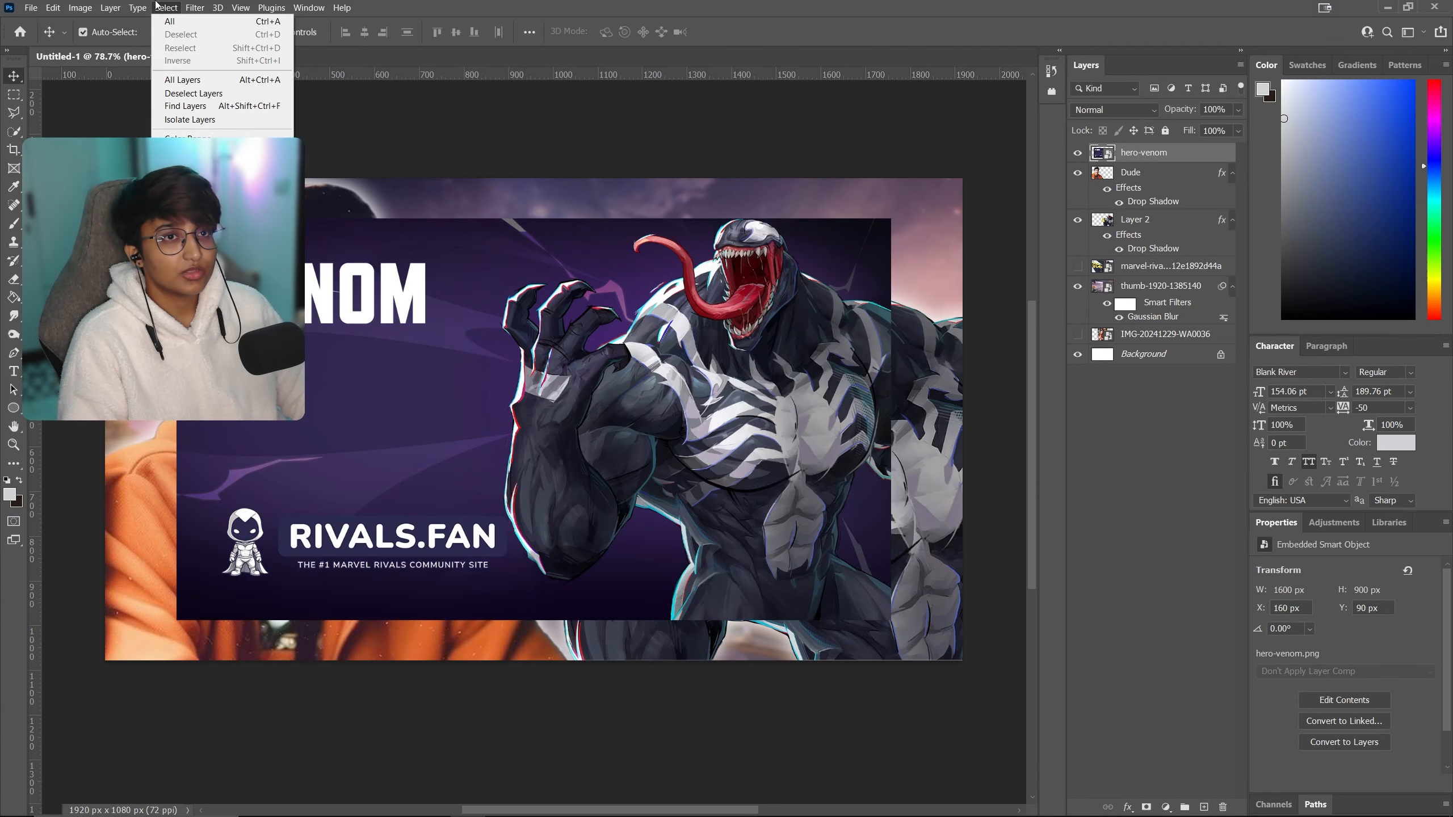
click(178, 164)
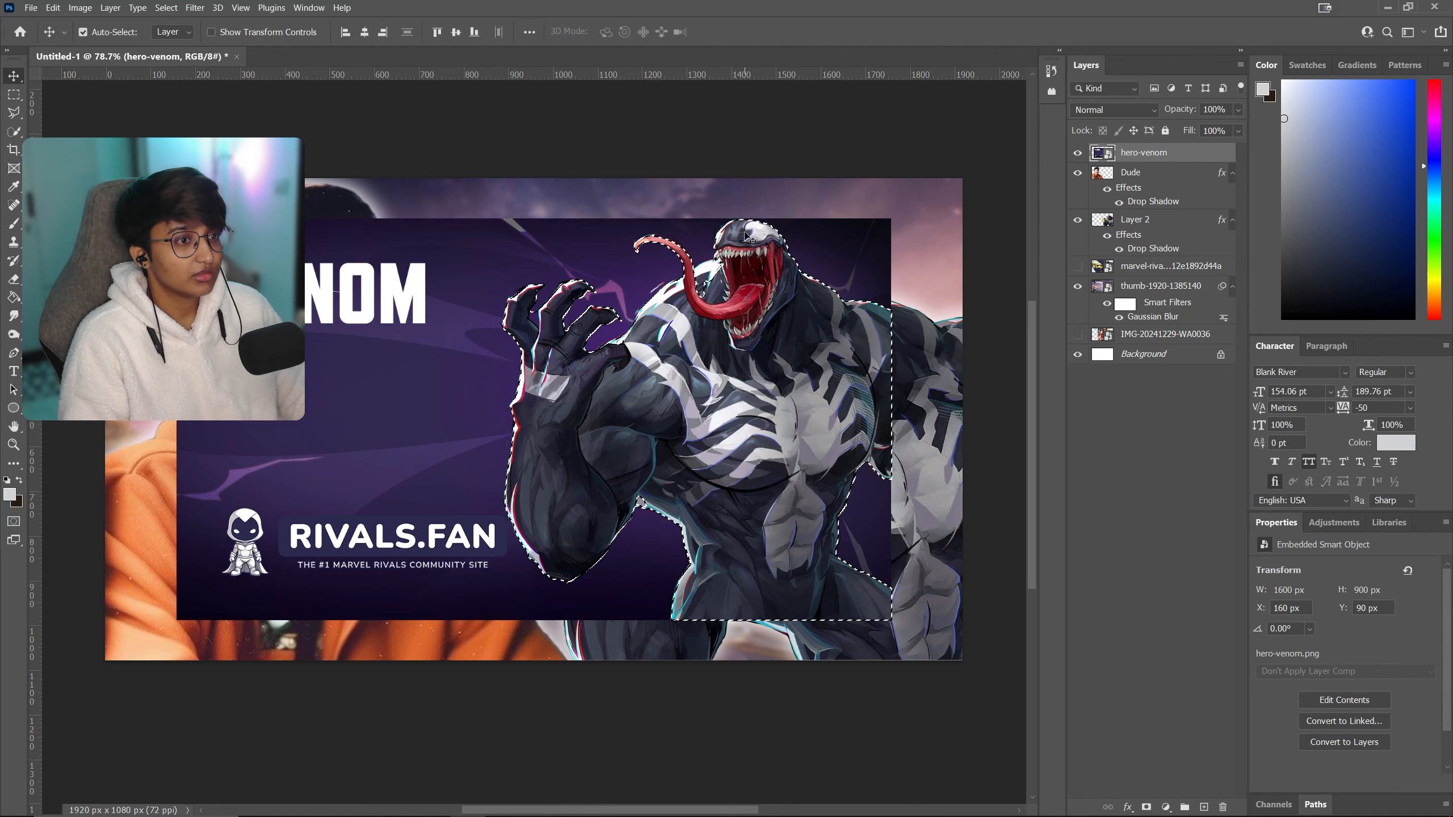
Put the selected Venom subject on its own layer, hide hero-venom, then scale the cut-out to about 132% and rotate it about -7.3°.
scroll(709, 248, up, 2)
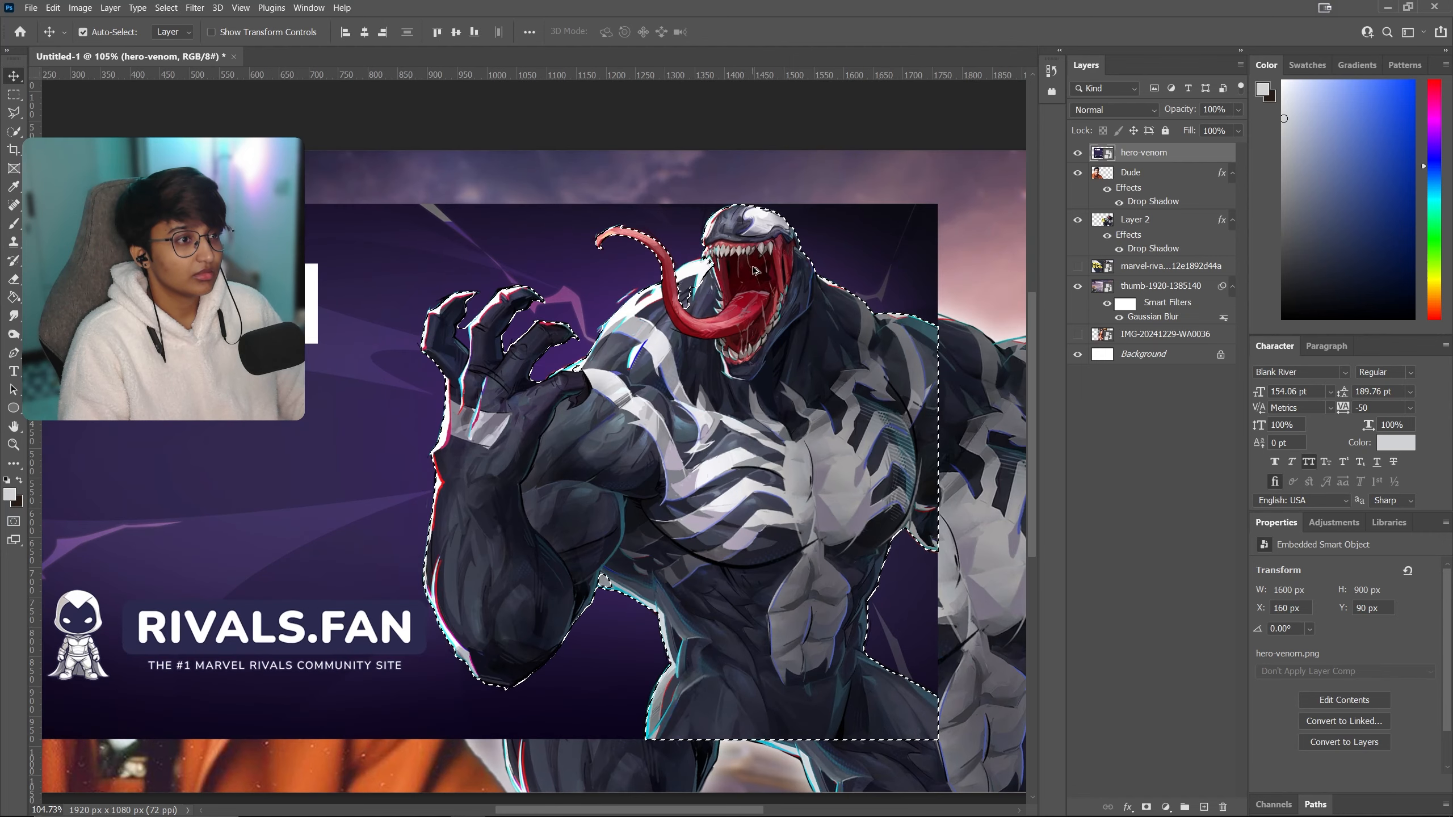
click(166, 8)
mouse_move(229, 210)
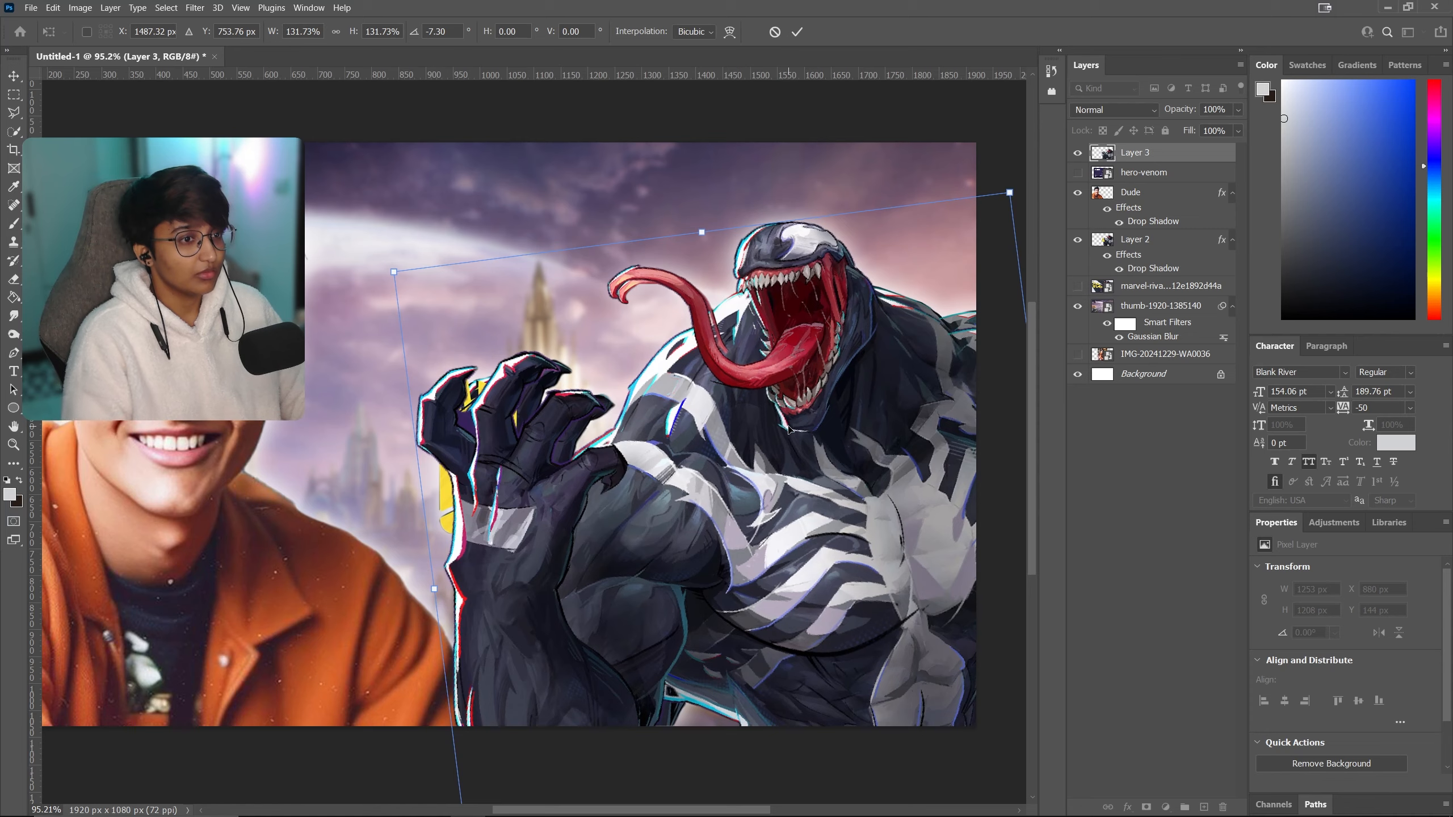
Delete the old Venom cut-out on Layer 2 and copy the Dude layer's style onto Layer 3.
click(1193, 240)
right_click(1192, 243)
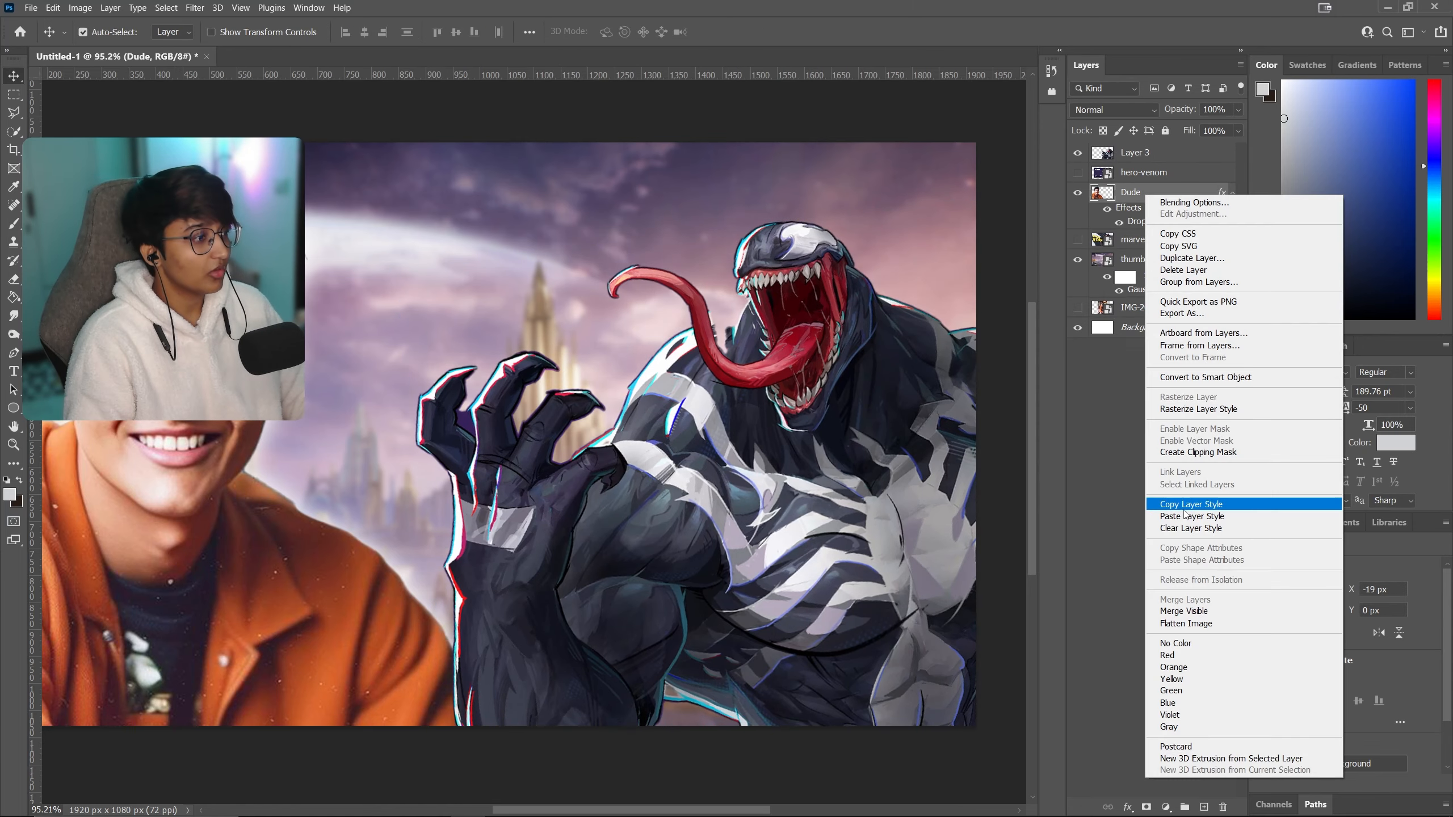
click(1204, 259)
right_click(1167, 165)
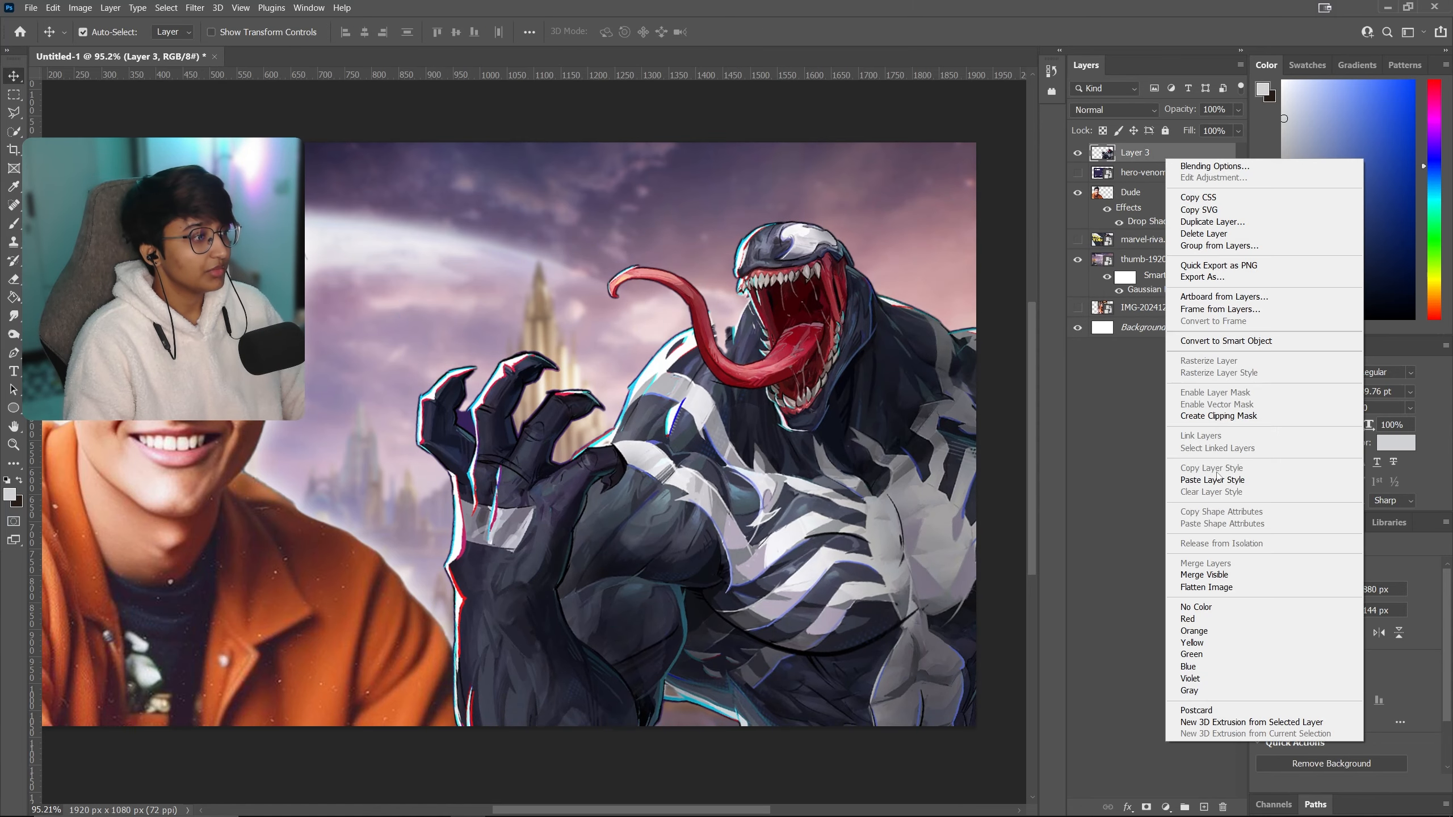
click(1213, 480)
Move the Dude layer above Layer 3 so the portrait sits in front of Venom.
scroll(518, 497, down, 1)
drag(1150, 219, 1144, 147)
click(535, 727)
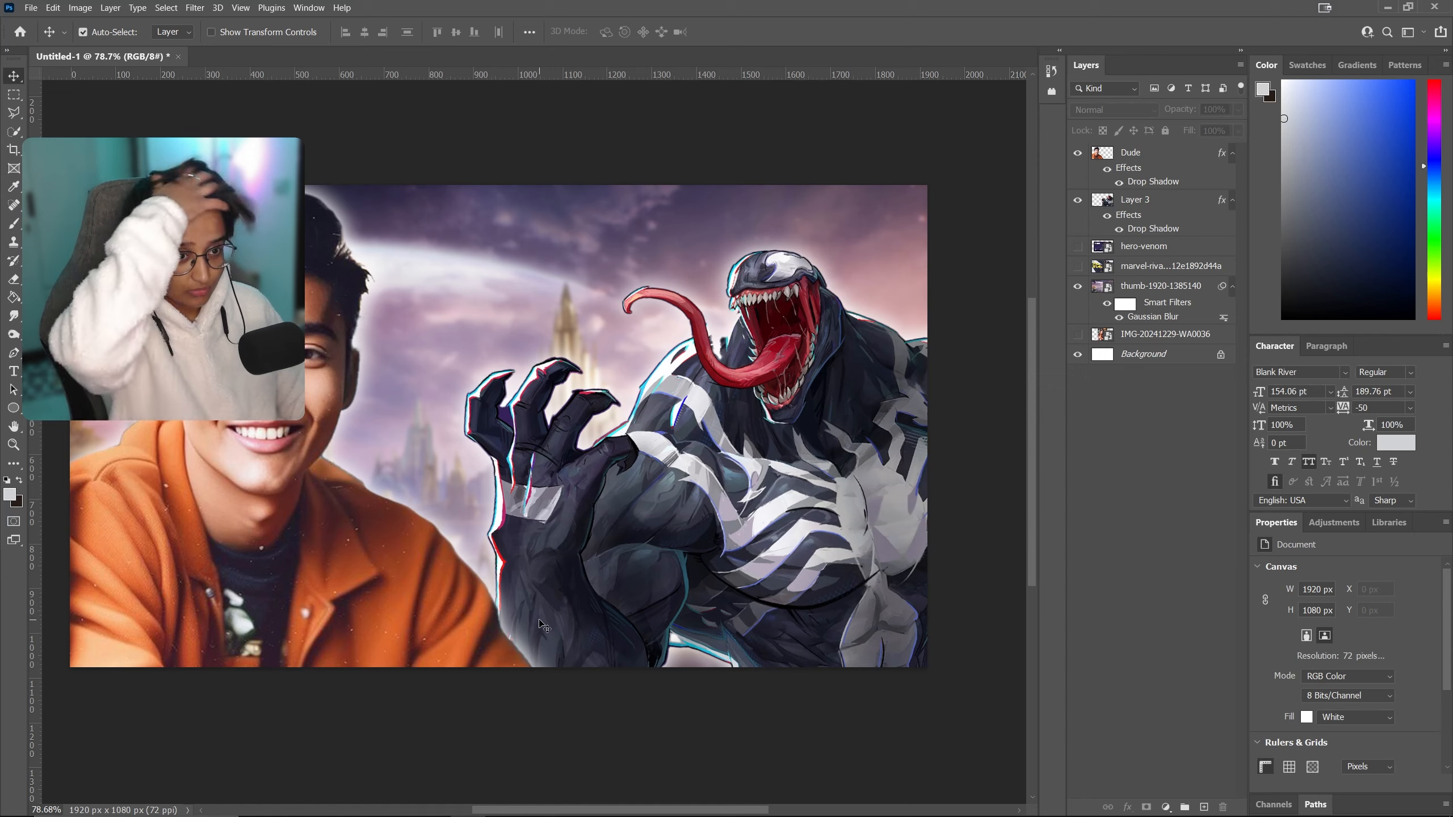
Switch to the Brave browser and close the Venom image and search tabs, leaving the FontSpace page open.
click(402, 805)
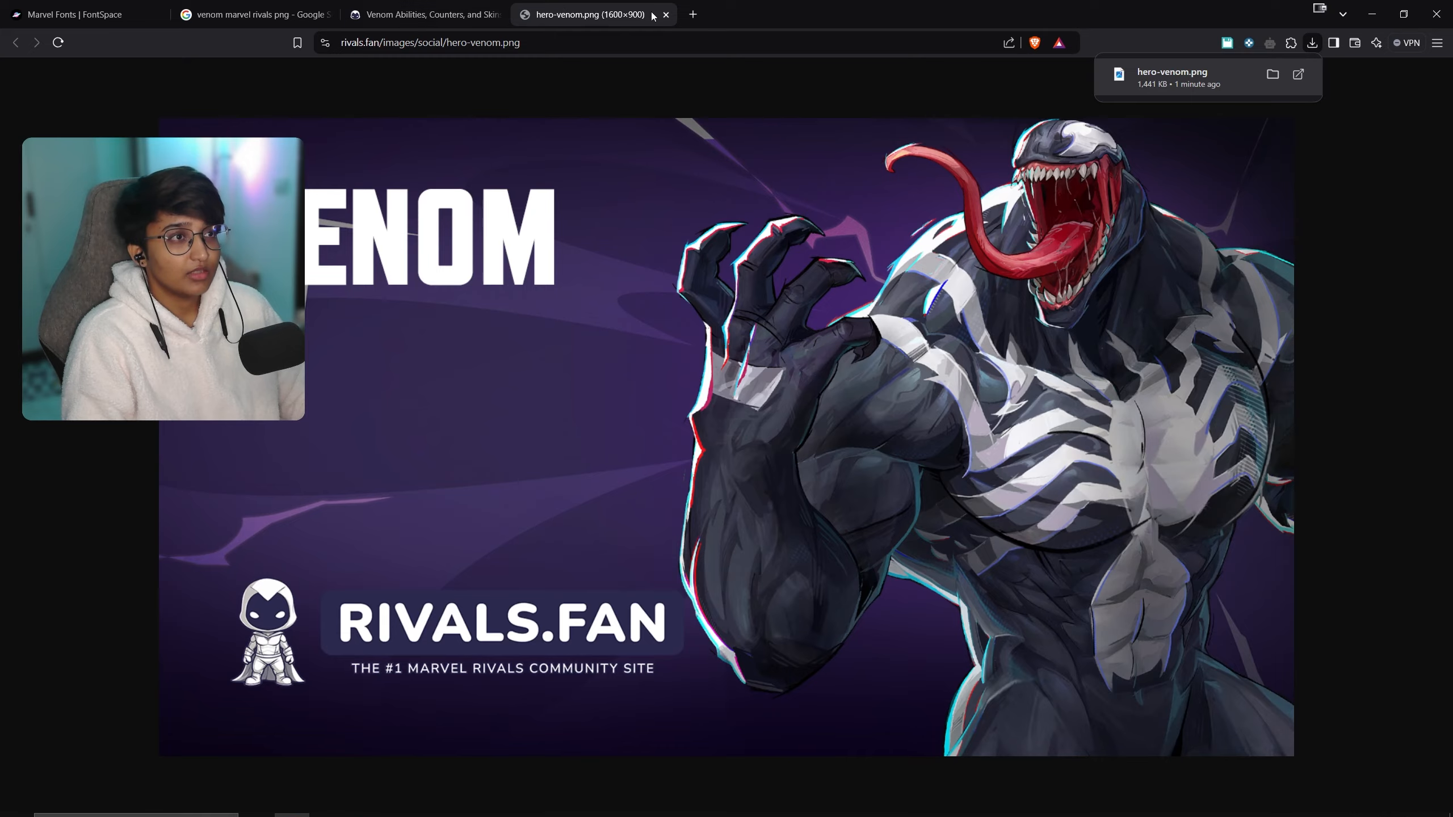
middle_click(572, 13)
click(496, 14)
Browse the Marvel fonts on FontSpace, then download and install the Black Widow Movie font.
scroll(674, 373, up, 6)
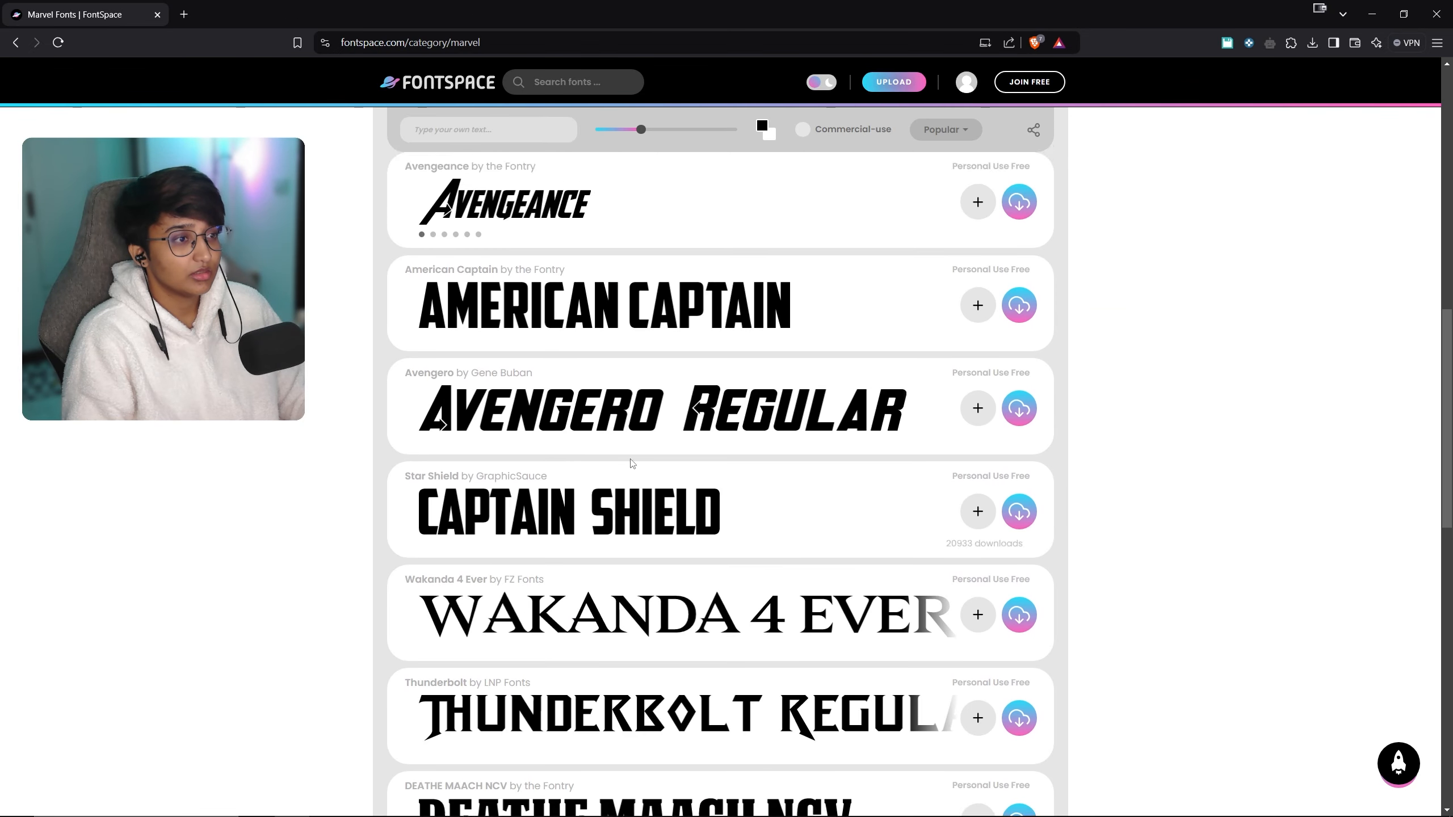
scroll(659, 465, down, 15)
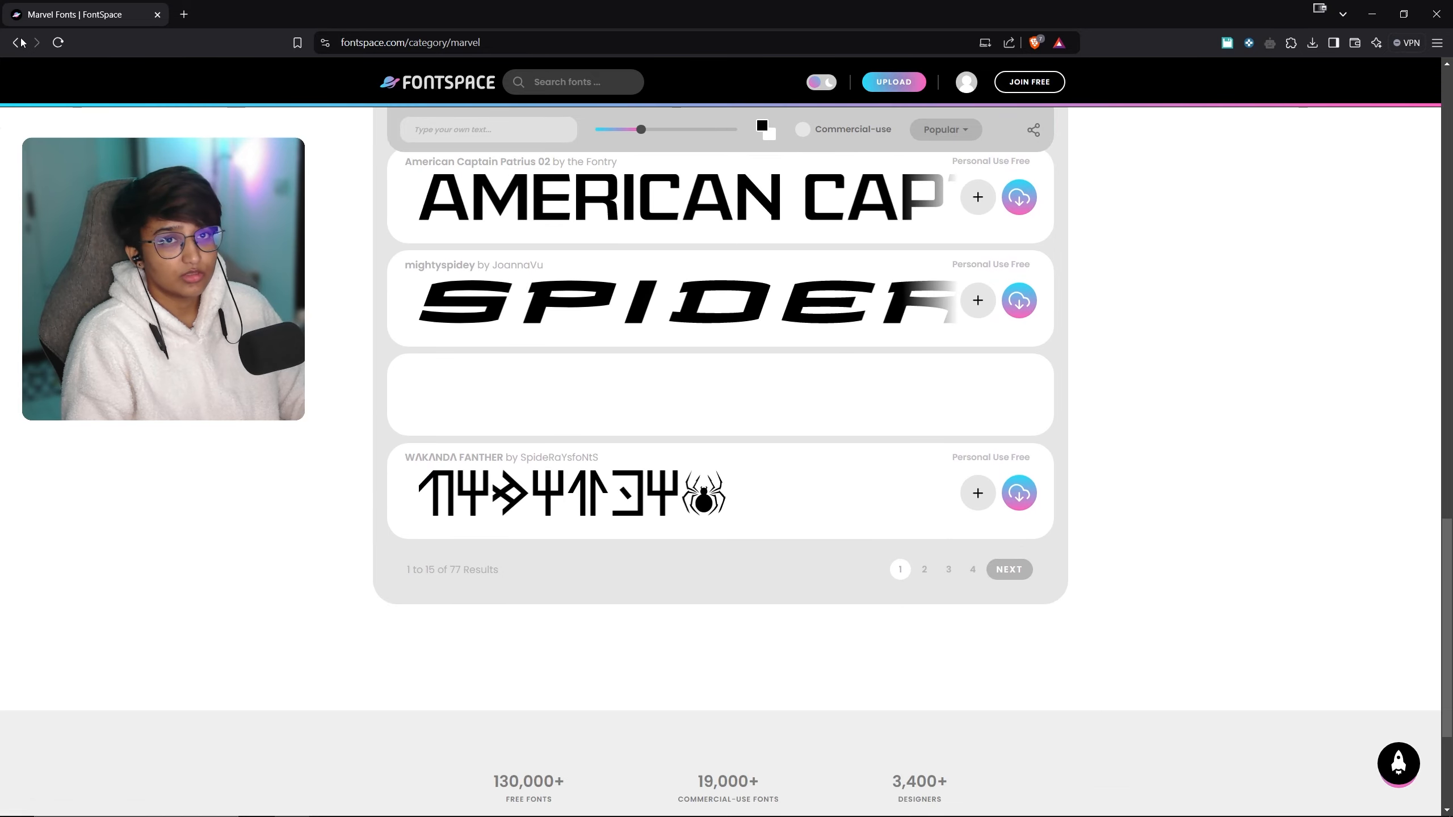
key(alt+Left)
key(alt+Right)
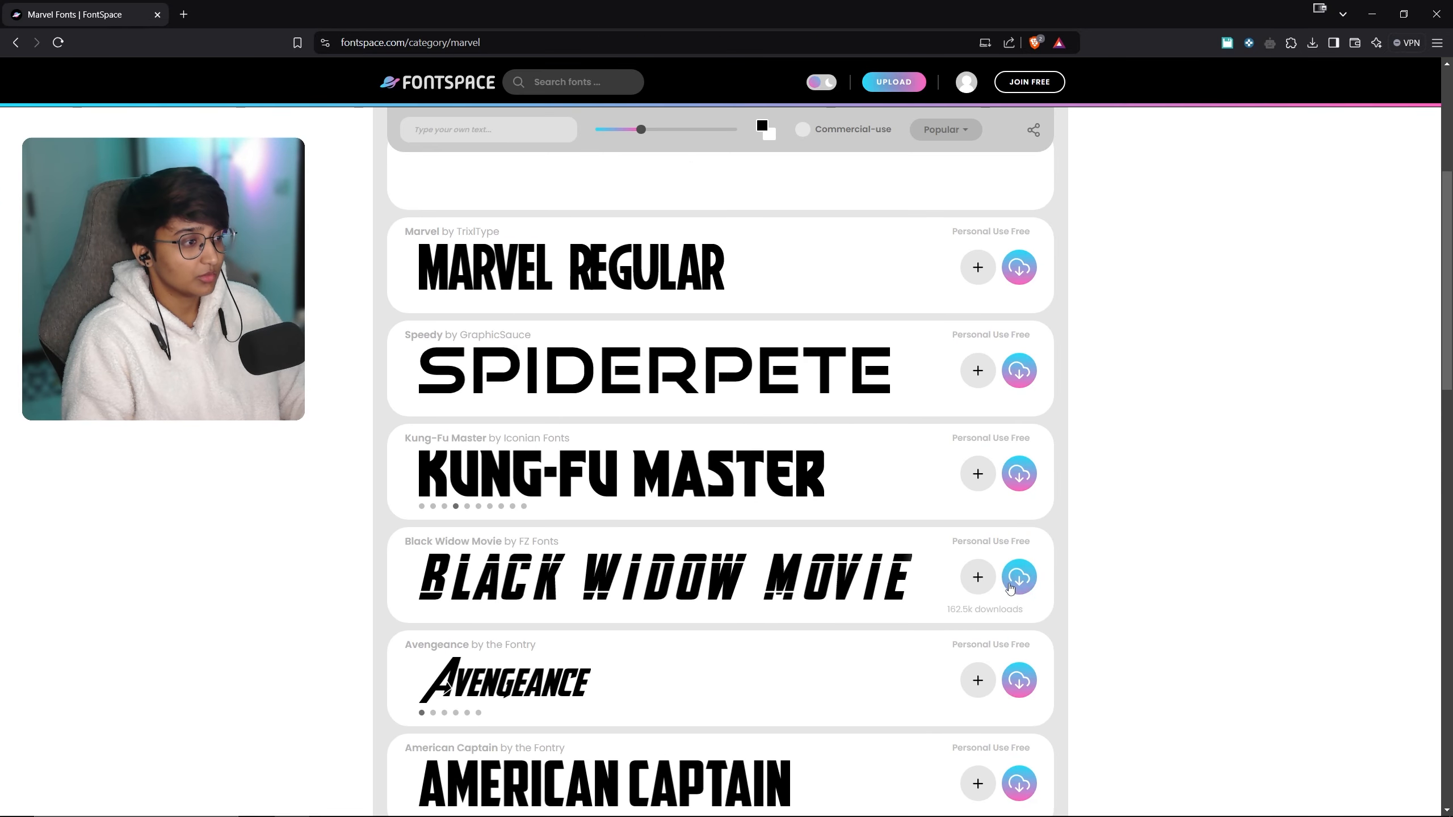
click(1019, 577)
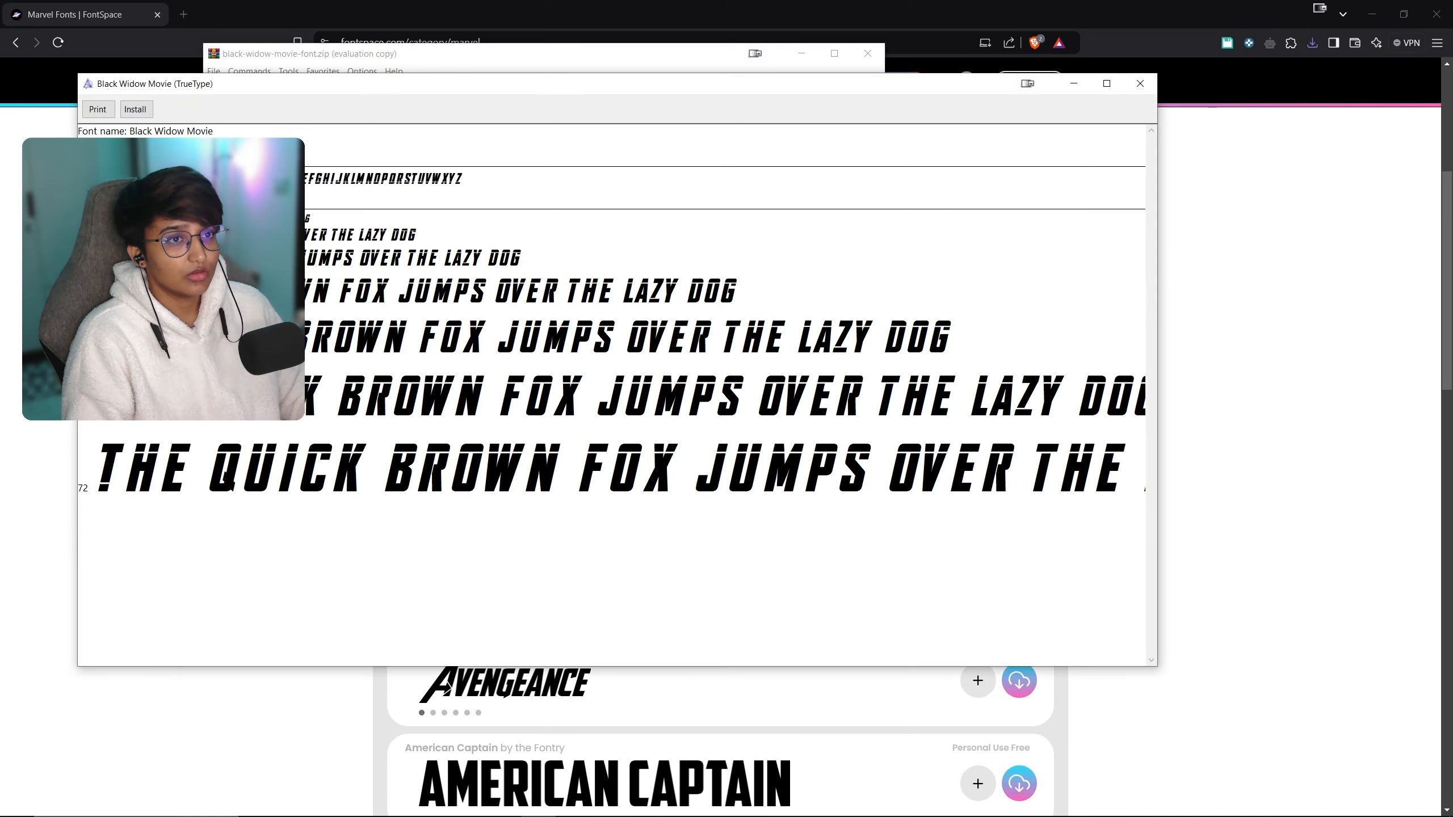
click(131, 108)
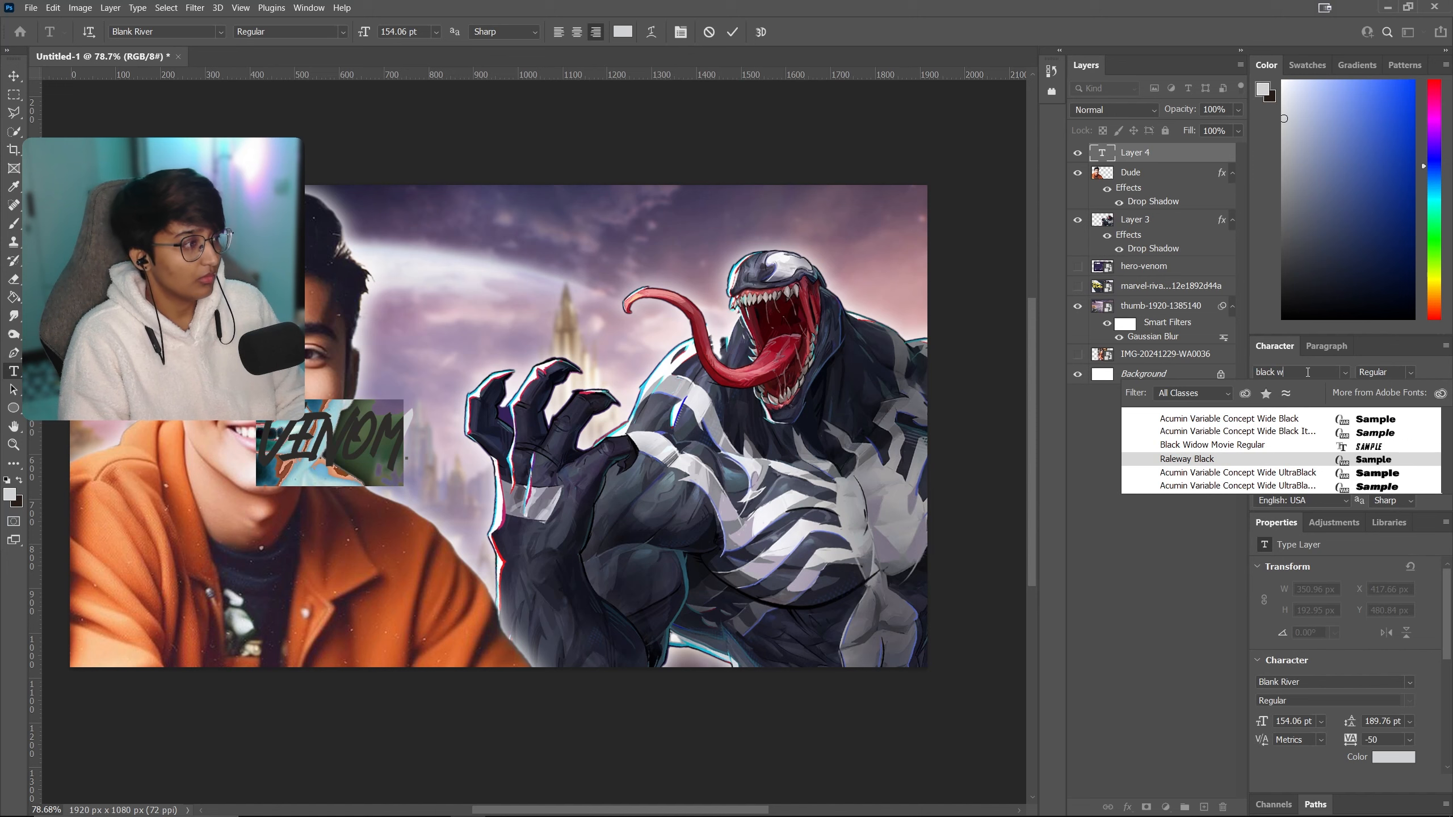
Set the VENOM text in Photoshop to the Black Widow Movie Regular font and change its color to white.
click(1202, 448)
click(1396, 442)
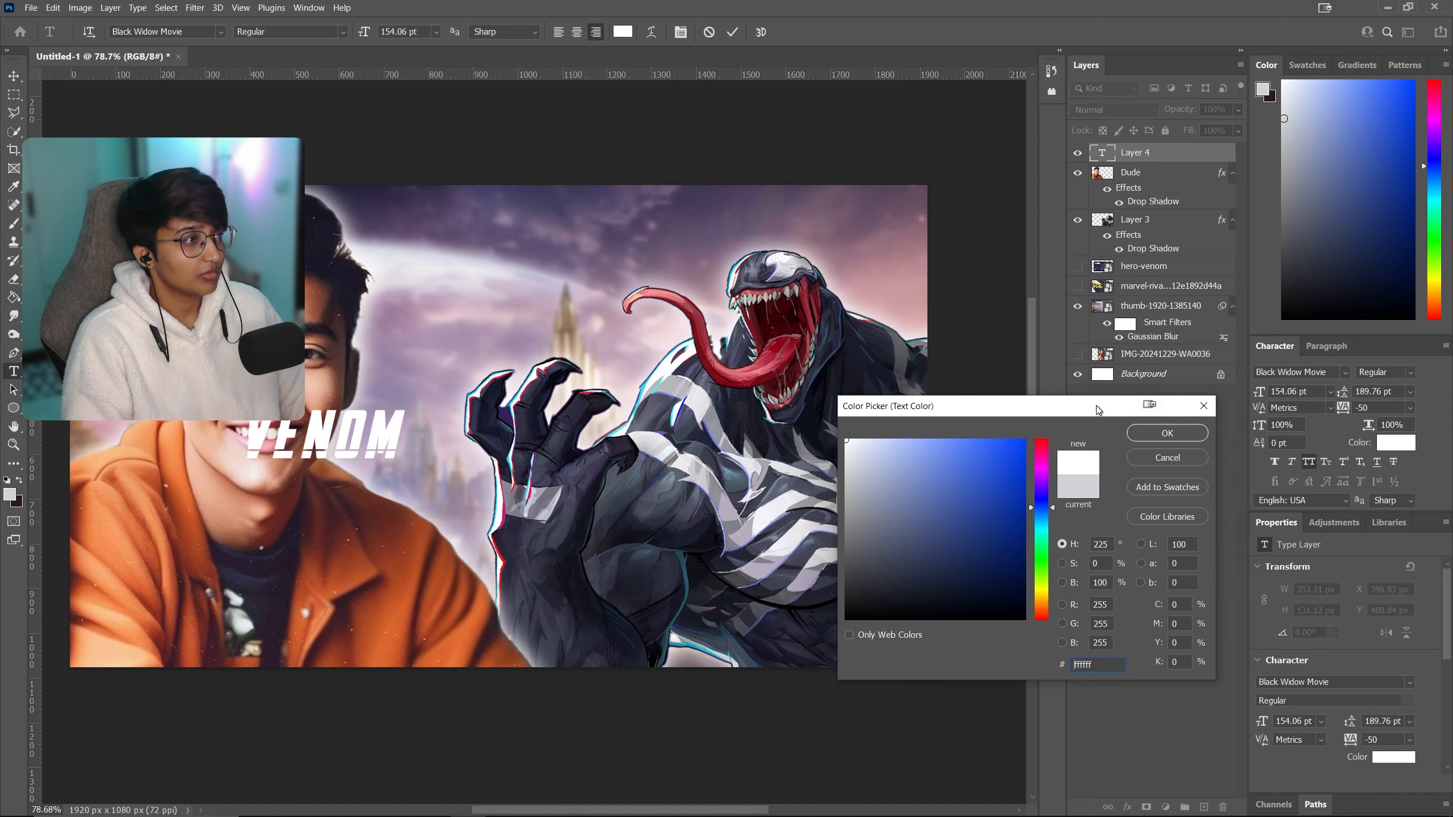
click(1164, 435)
Recolor the VENOM text with the yellow sampled from the marvel-rivals reference layer, showing that layer only for sampling.
click(1077, 285)
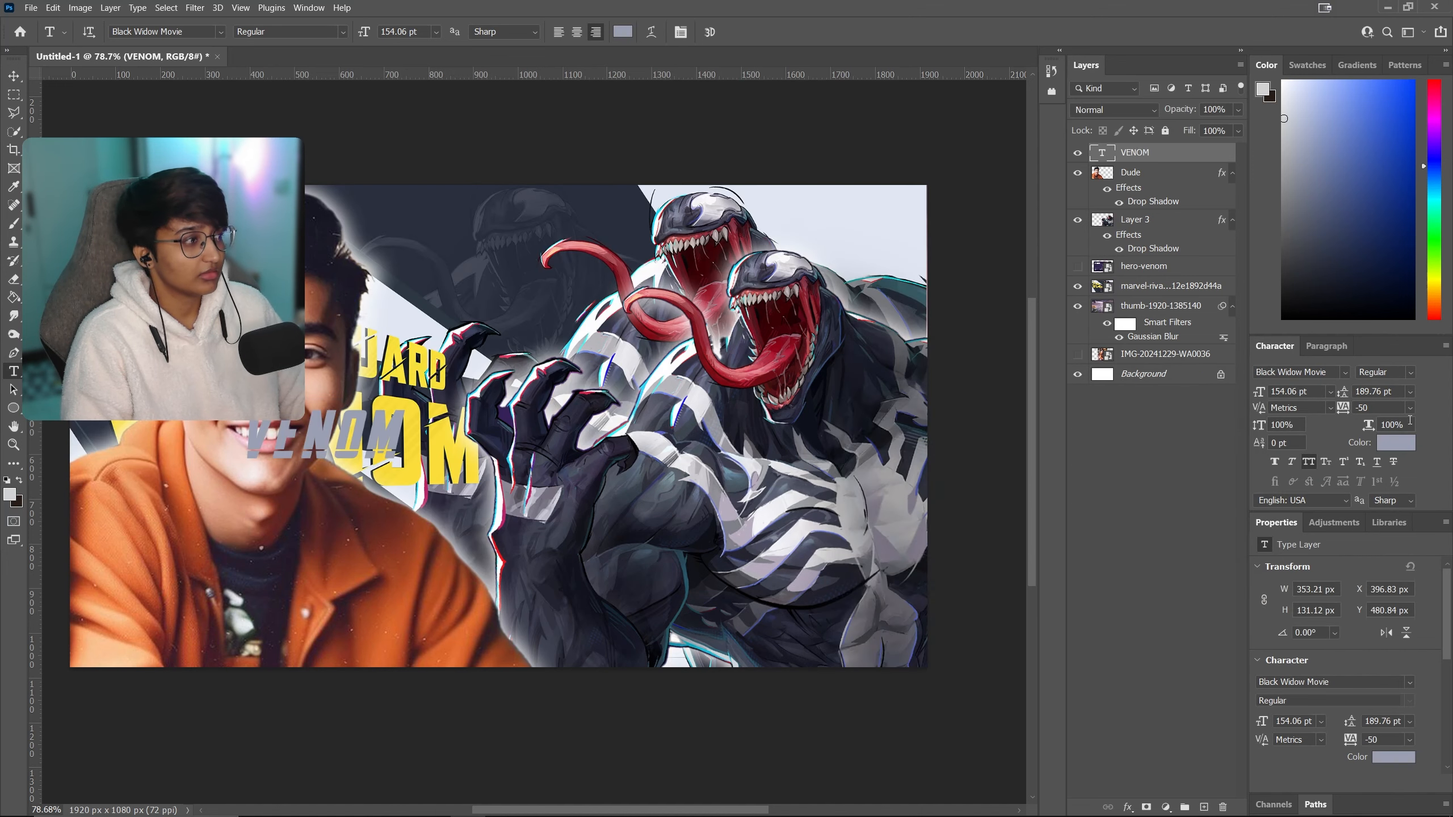
click(361, 425)
key(ctrl+a)
click(1395, 443)
click(457, 447)
click(1164, 435)
click(1077, 286)
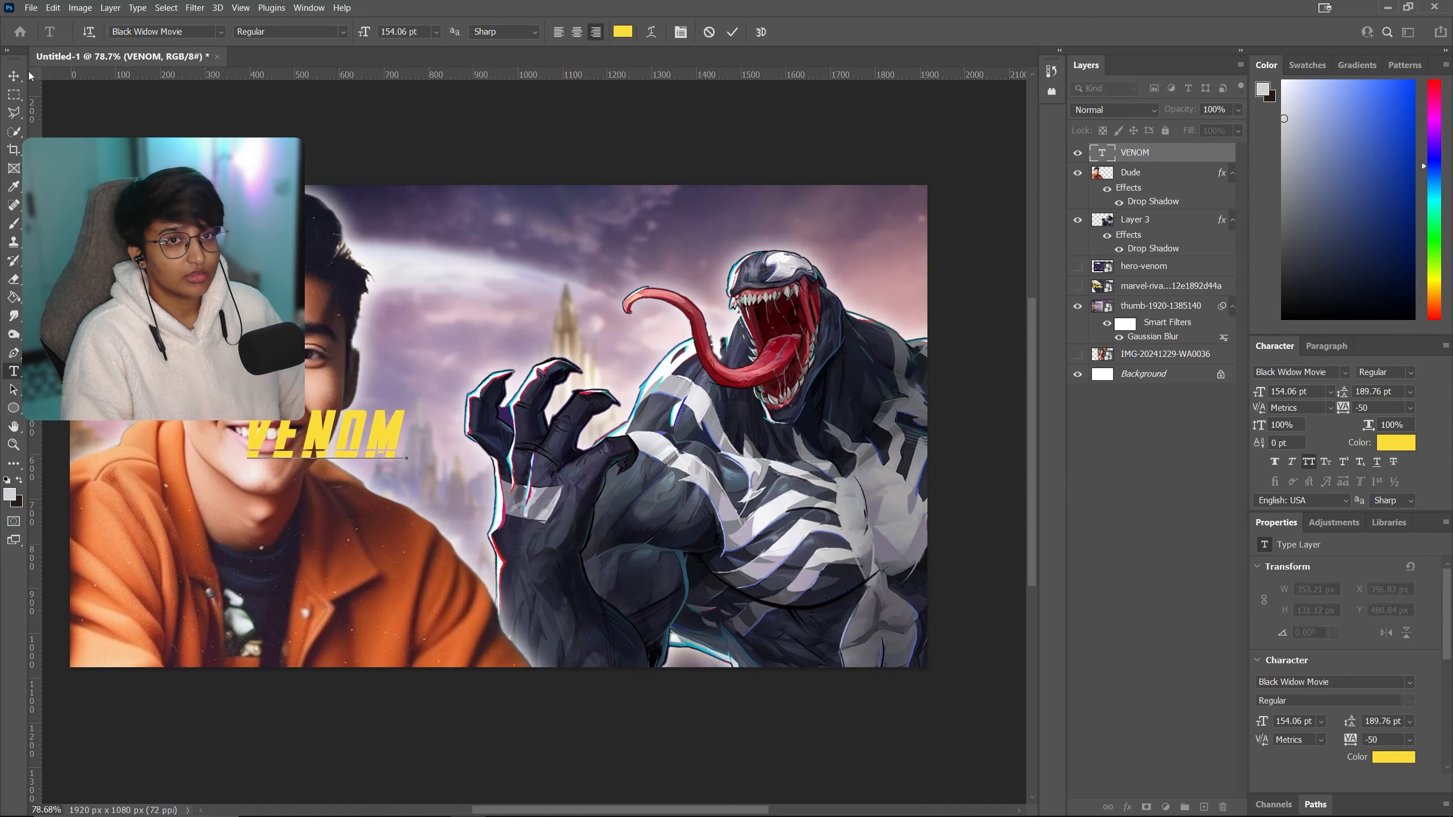
Enlarge the VENOM text to about 193% and position it between the portrait and Venom, over the clawed hand.
click(14, 76)
drag(338, 429, 507, 457)
key(ctrl+t)
drag(578, 486, 649, 514)
drag(452, 456, 469, 487)
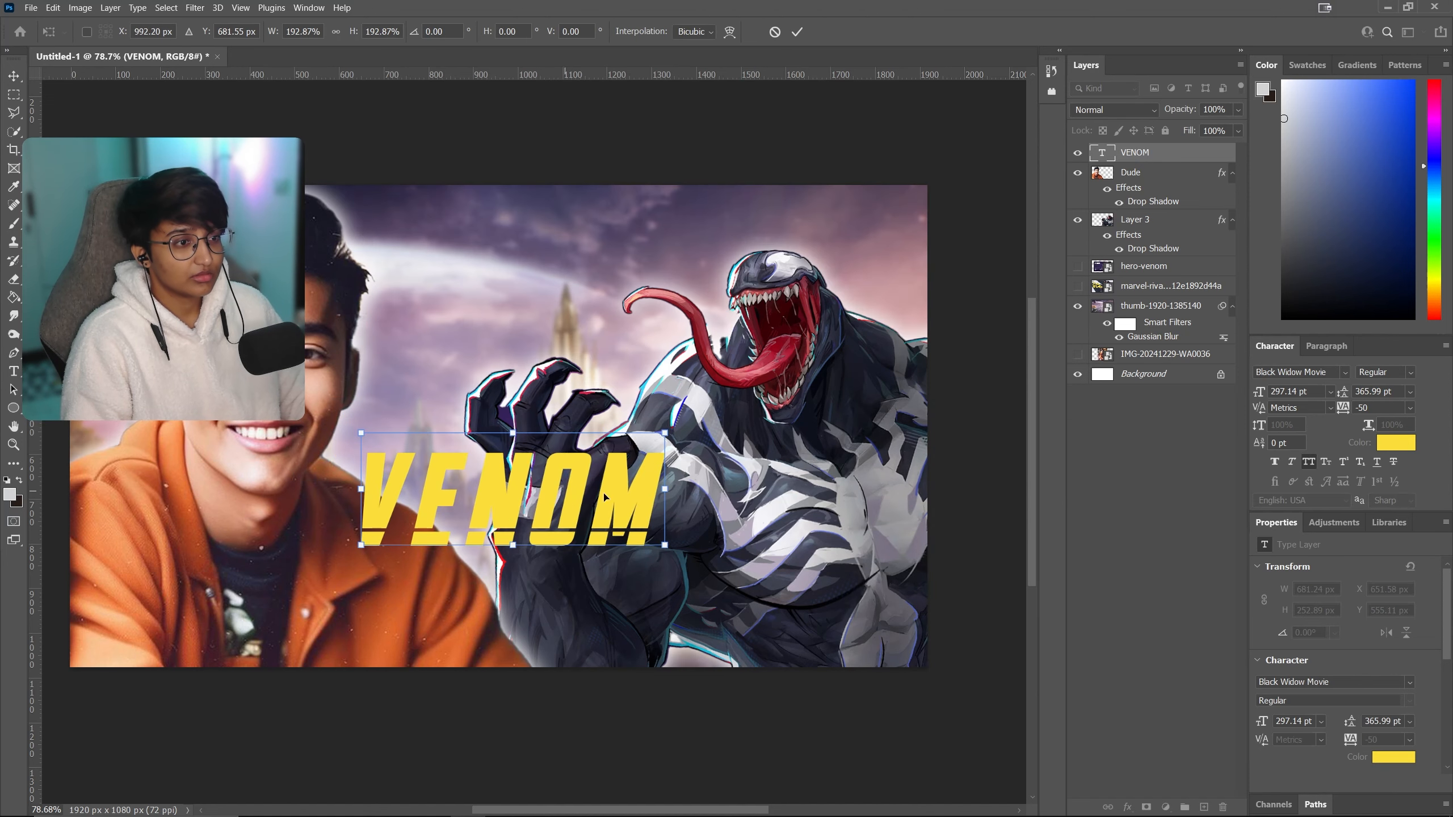
key(Return)
Give the VENOM text a dark, hard-edged drop shadow offset to the lower left and set its tracking to -100.
double_click(1173, 152)
click(914, 583)
click(1127, 479)
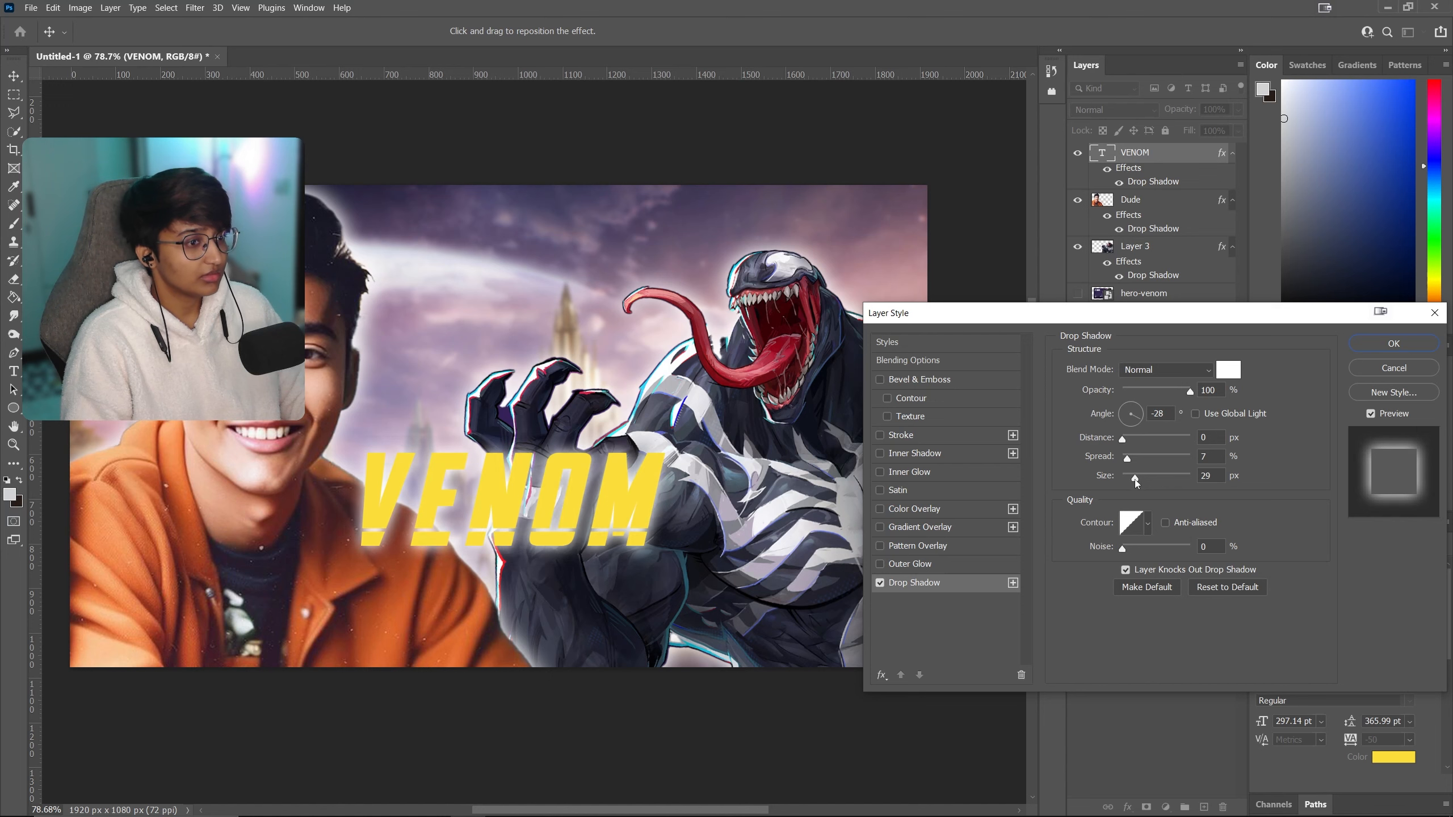
mouse_move(1128, 479)
mouse_down()
mouse_move(1090, 467)
mouse_move(1135, 462)
mouse_up()
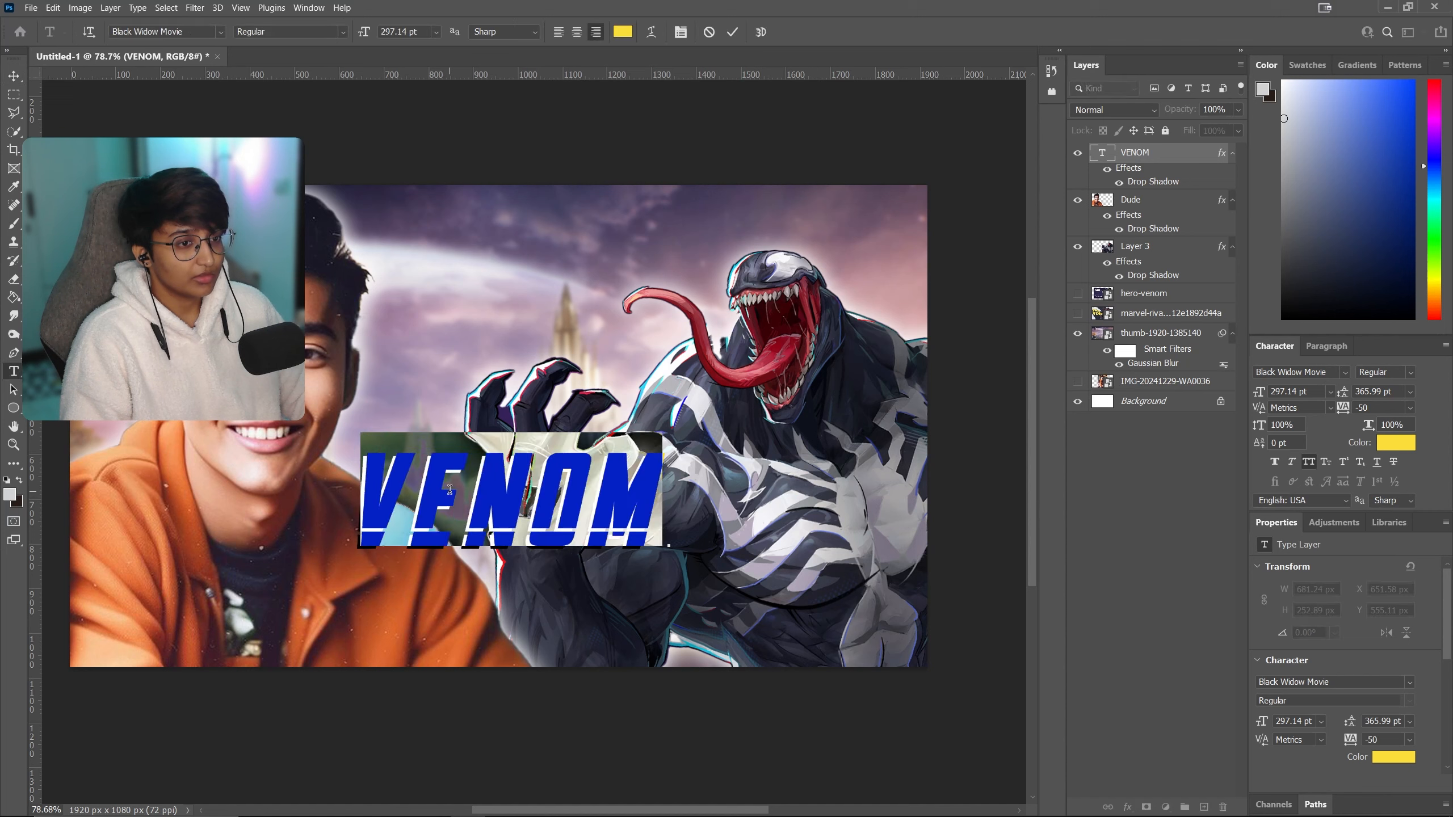
click(644, 502)
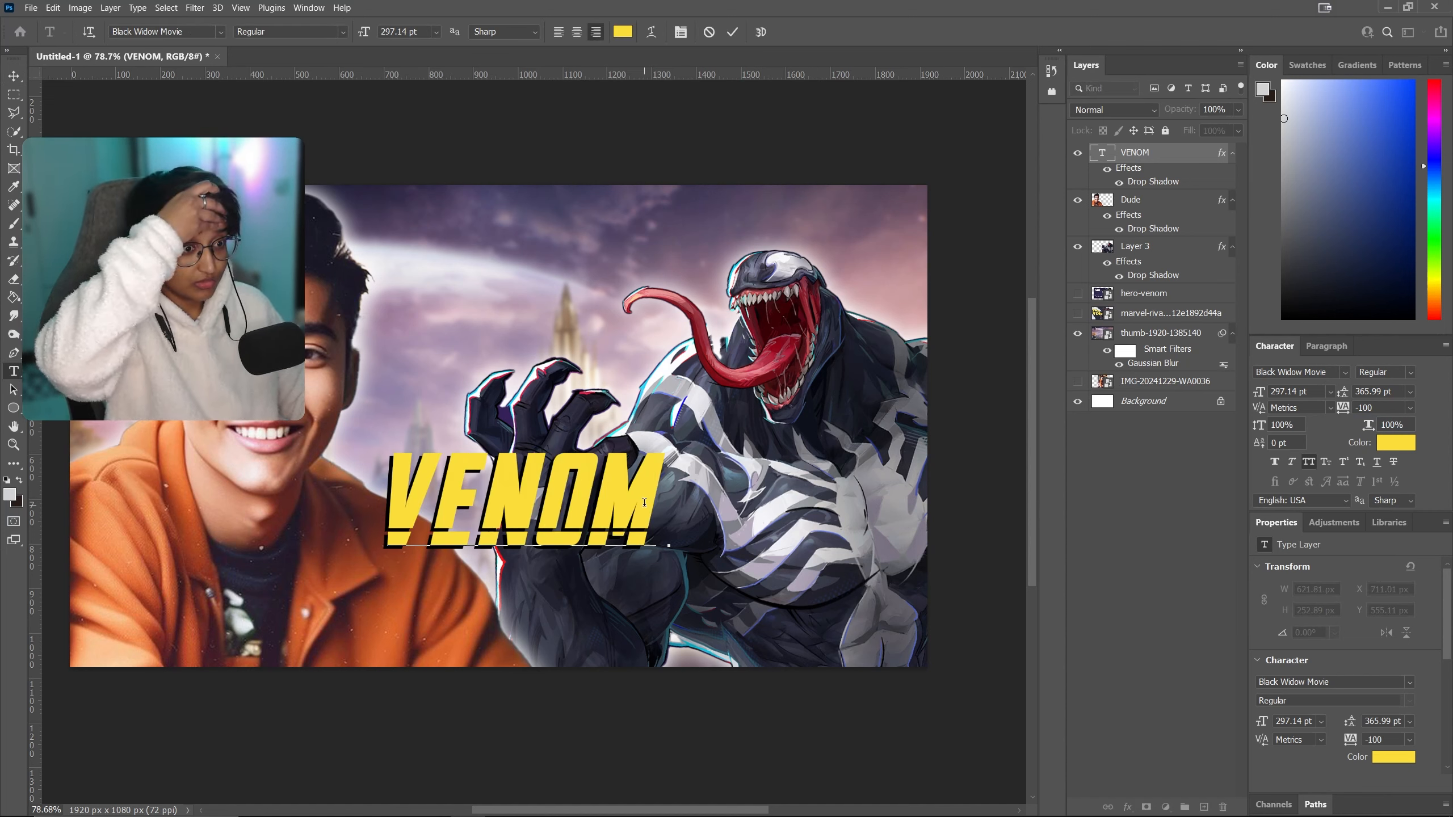